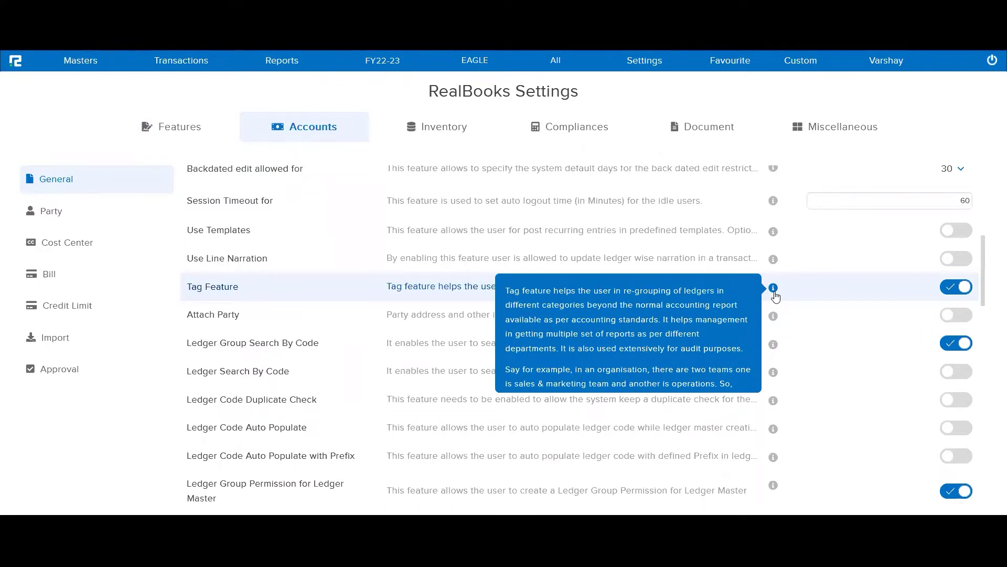
# - Read through the full description of the Tag Feature setting in the general account settings
pyautogui.scroll(-1, 627, 326)
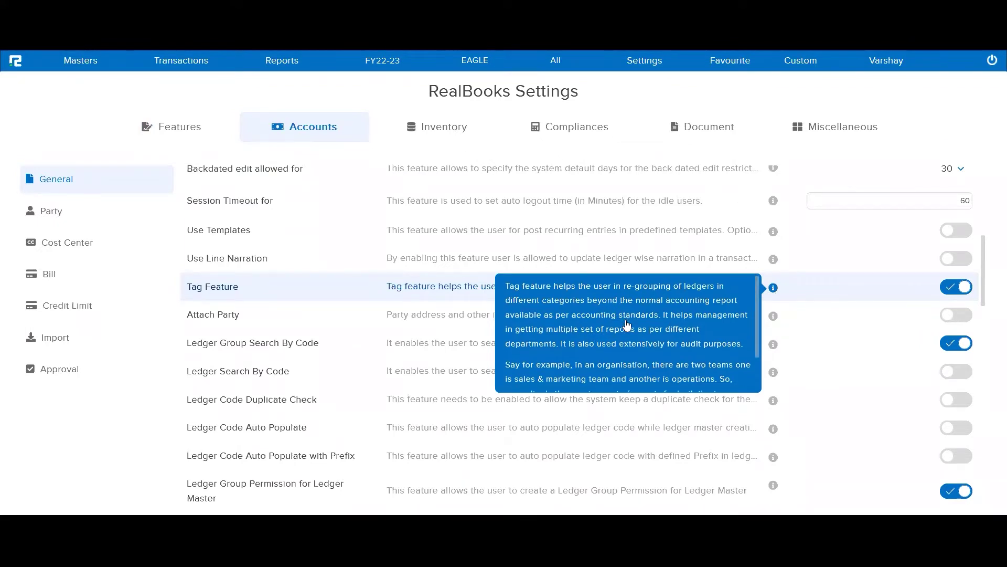
pyautogui.scroll(-1, 628, 325)
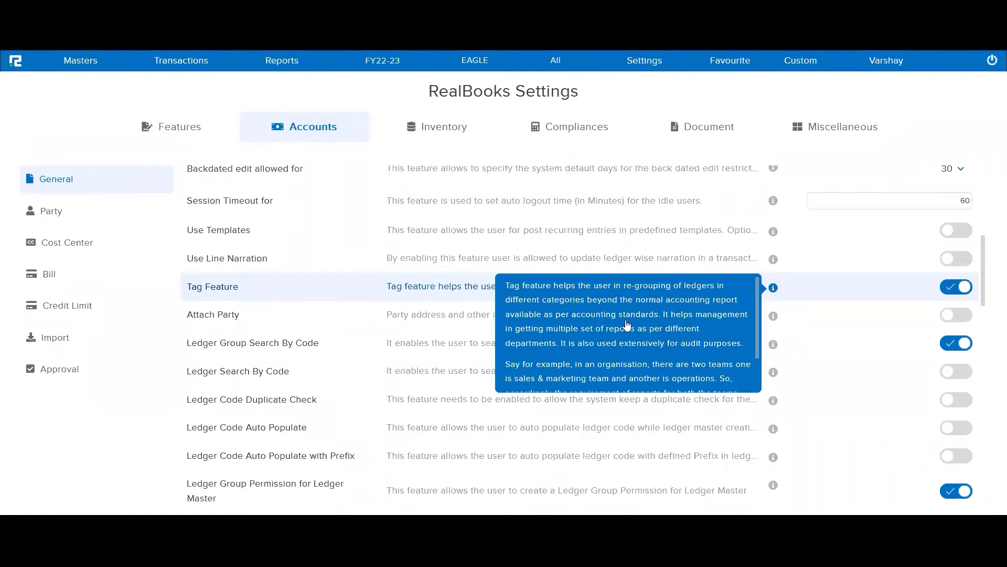
pyautogui.scroll(-1, 627, 326)
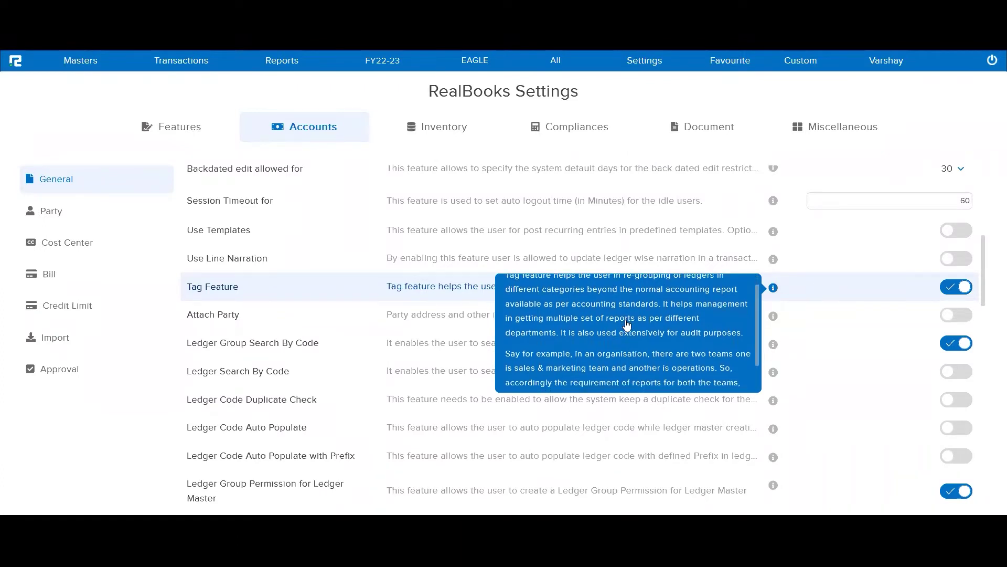
pyautogui.scroll(-1, 628, 326)
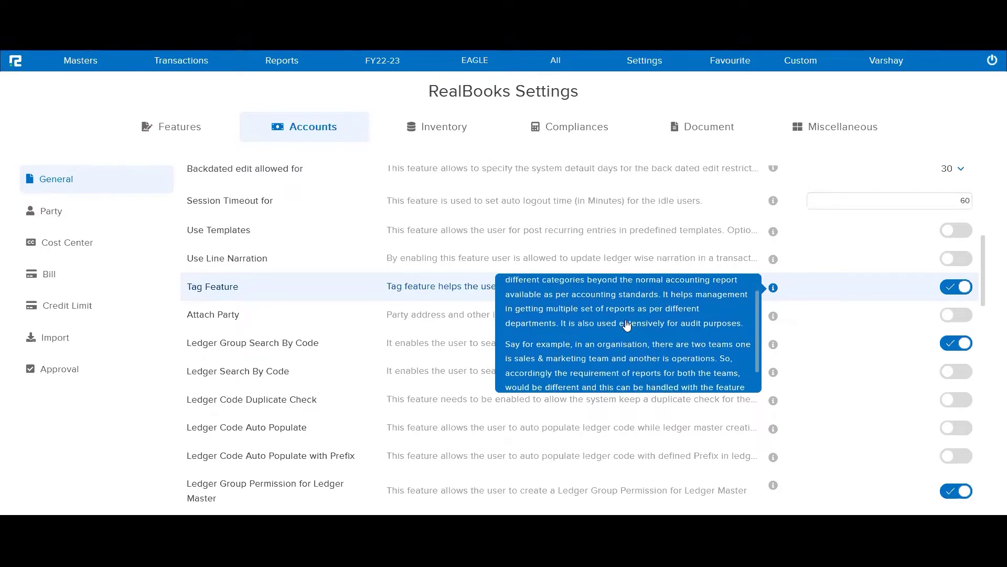
pyautogui.scroll(-1, 627, 326)
pyautogui.scroll(-1, 628, 326)
pyautogui.scroll(-1, 628, 325)
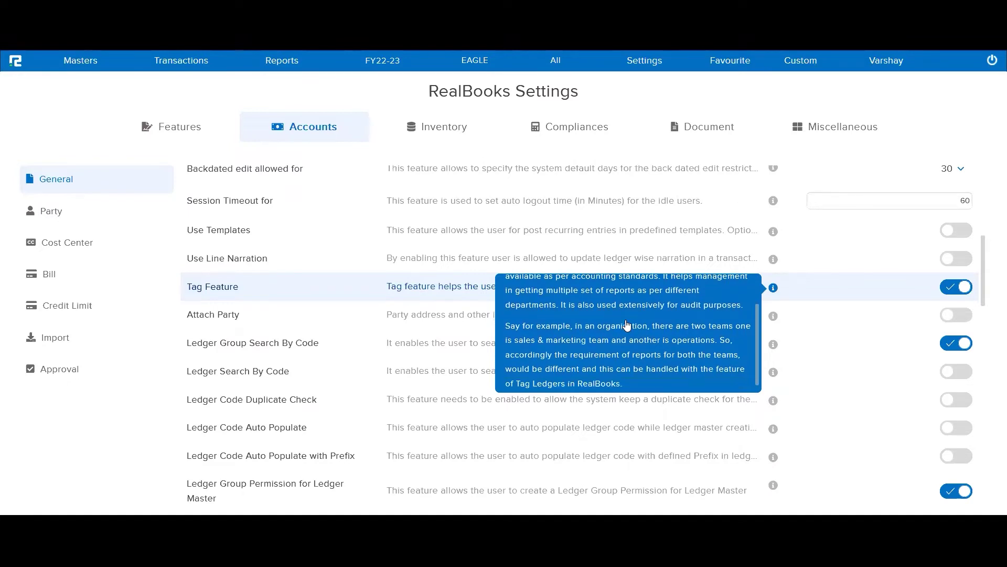
pyautogui.scroll(-1, 628, 325)
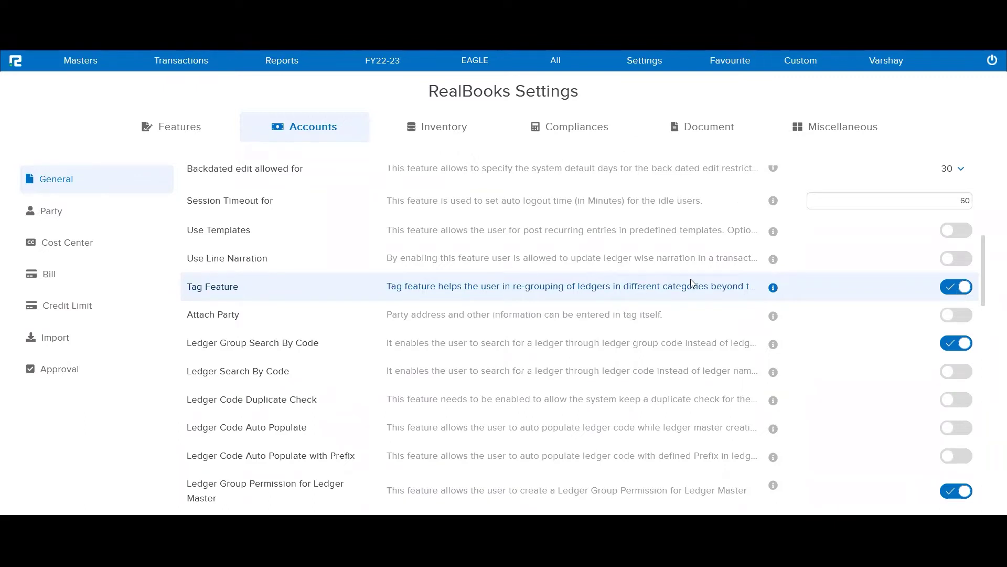
# - Open the form for creating an accounts tag group and fill in the name "Sales & Marketing."
pyautogui.click(84, 67)
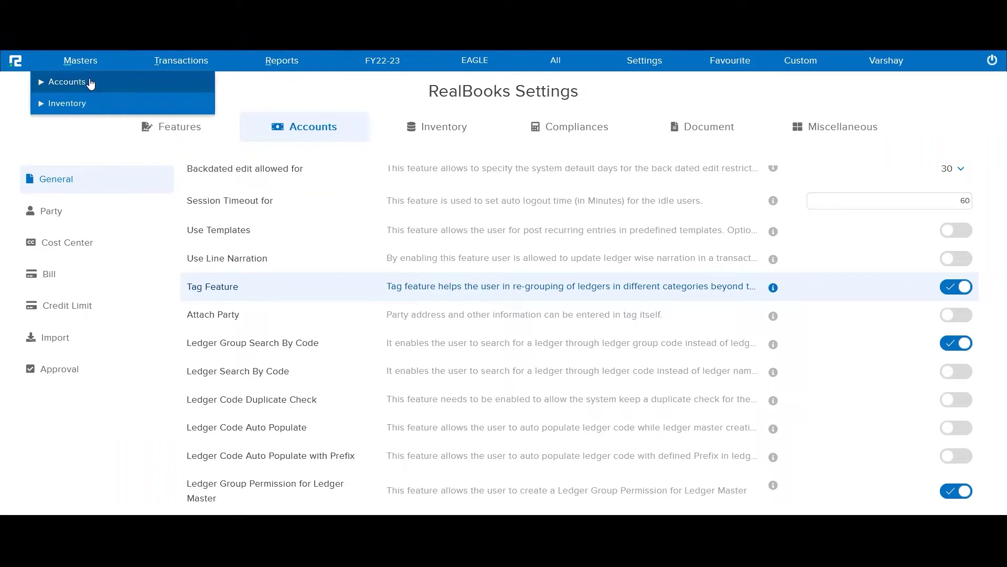
pyautogui.click(89, 83)
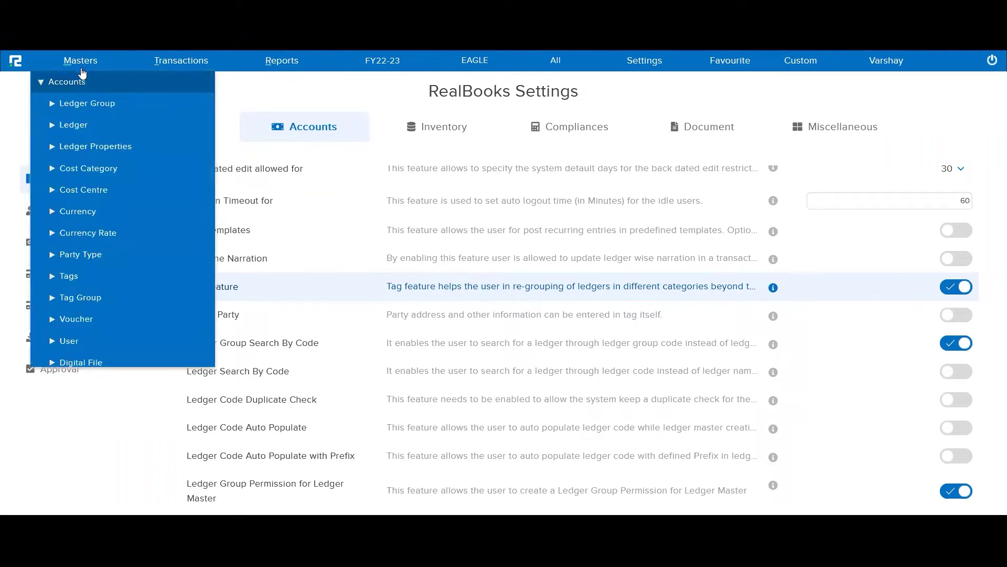
pyautogui.click(77, 297)
pyautogui.click(71, 260)
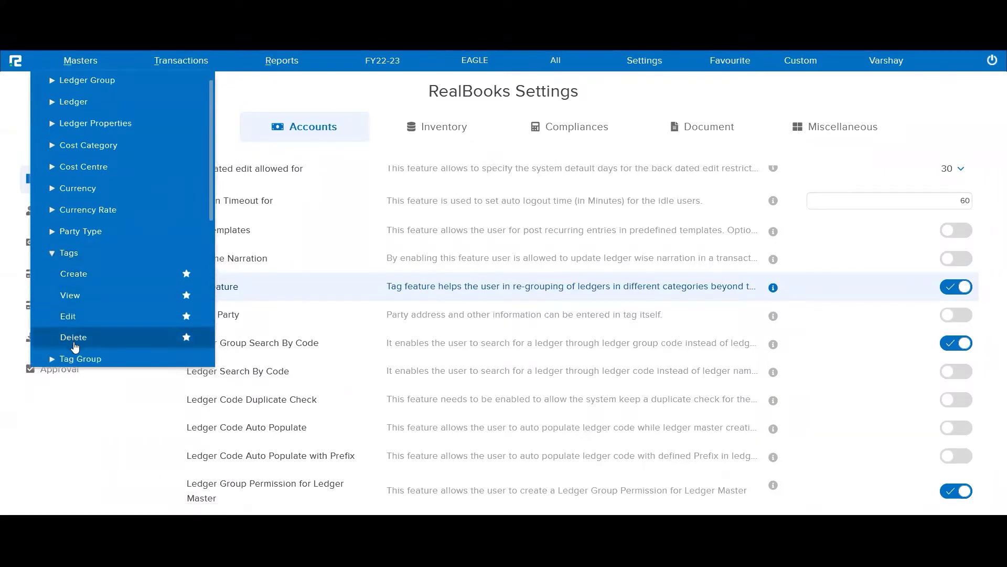
pyautogui.click(79, 359)
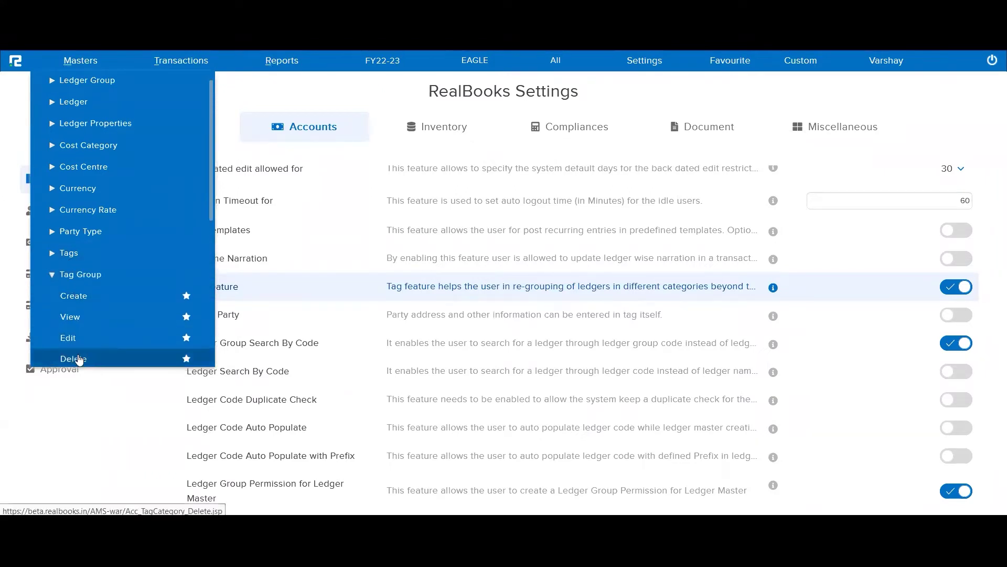
pyautogui.click(79, 297)
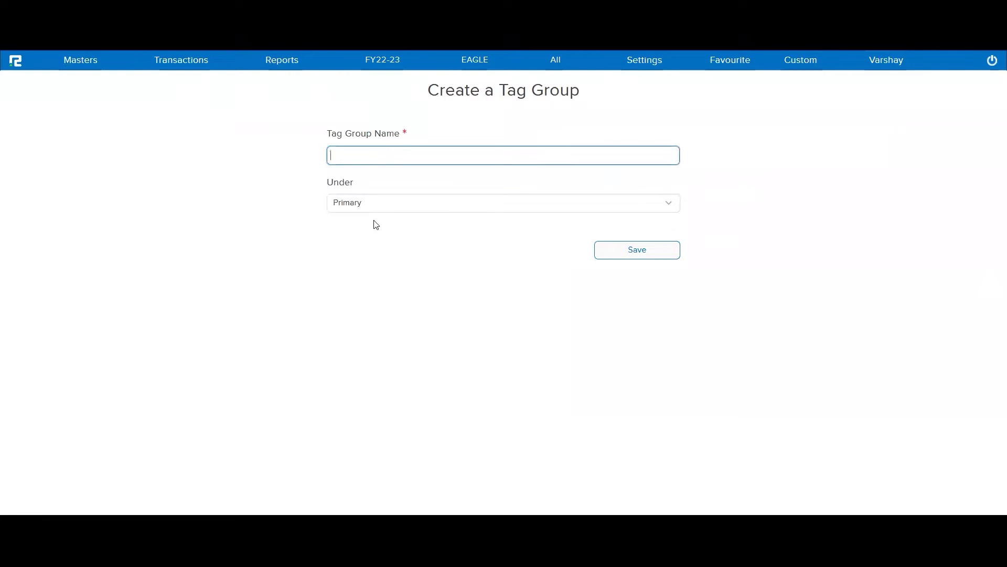
pyautogui.write('Sa')
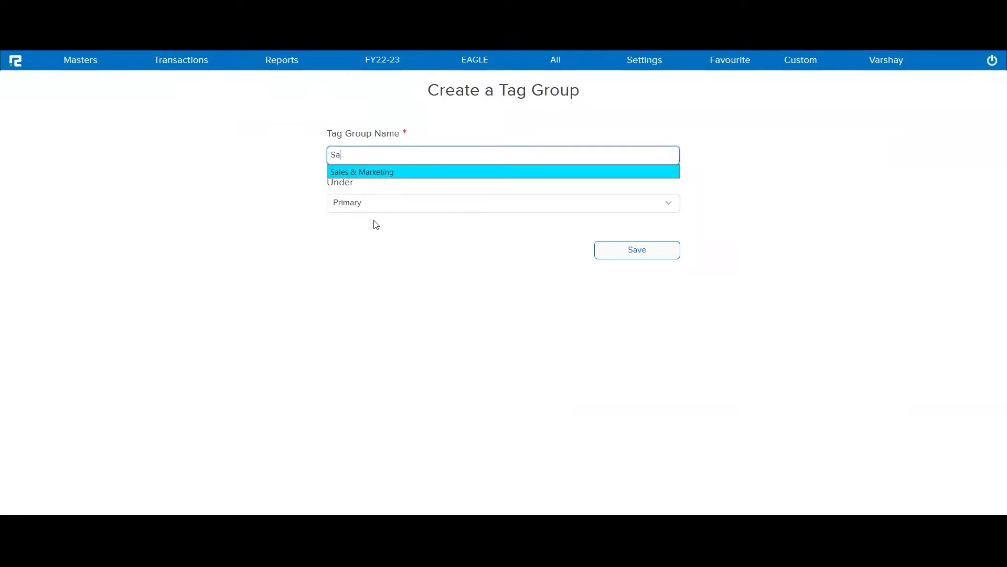
pyautogui.press('Return')
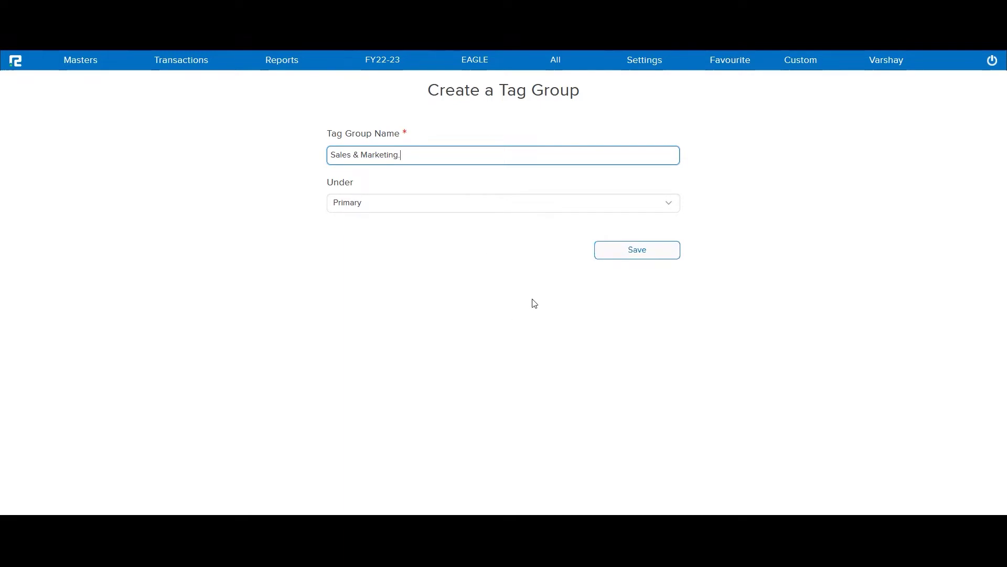
# - Open the edit list of existing tag groups in the accounts masters
pyautogui.click(81, 65)
pyautogui.click(77, 86)
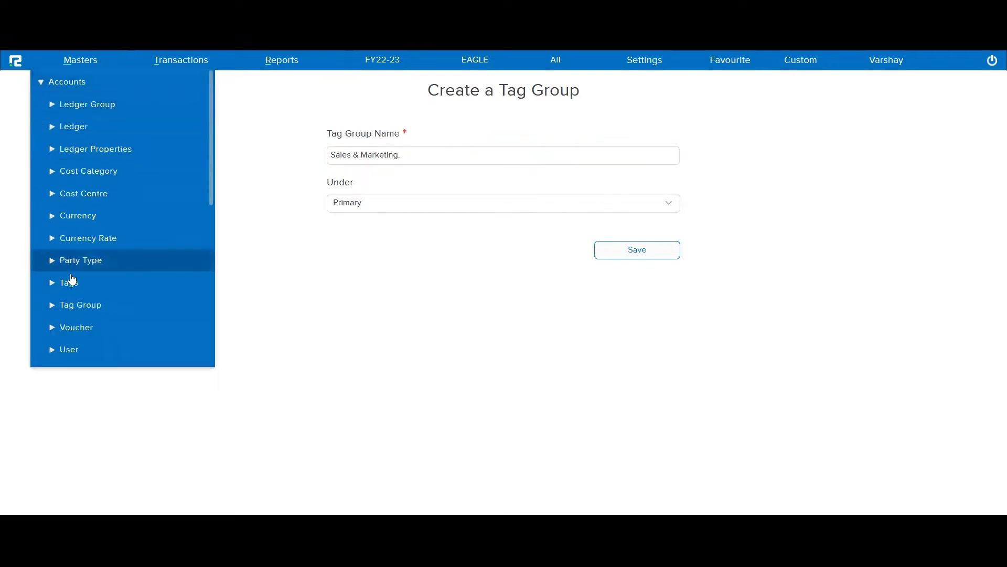
pyautogui.click(75, 307)
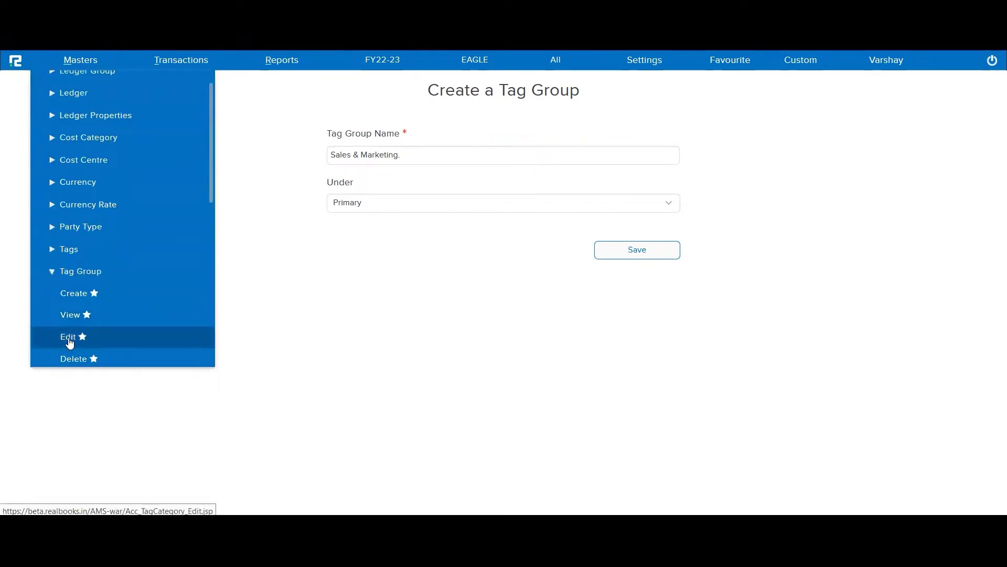
pyautogui.click(70, 341)
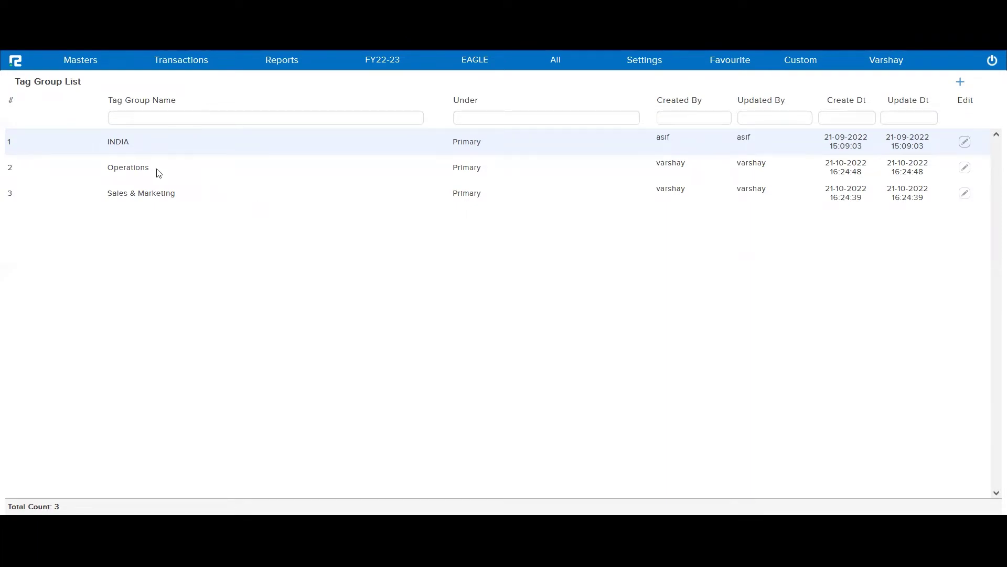
# - Open the form for creating a tag, name it "Sales." and assign it to the Sales & Marketing tag group
pyautogui.click(89, 67)
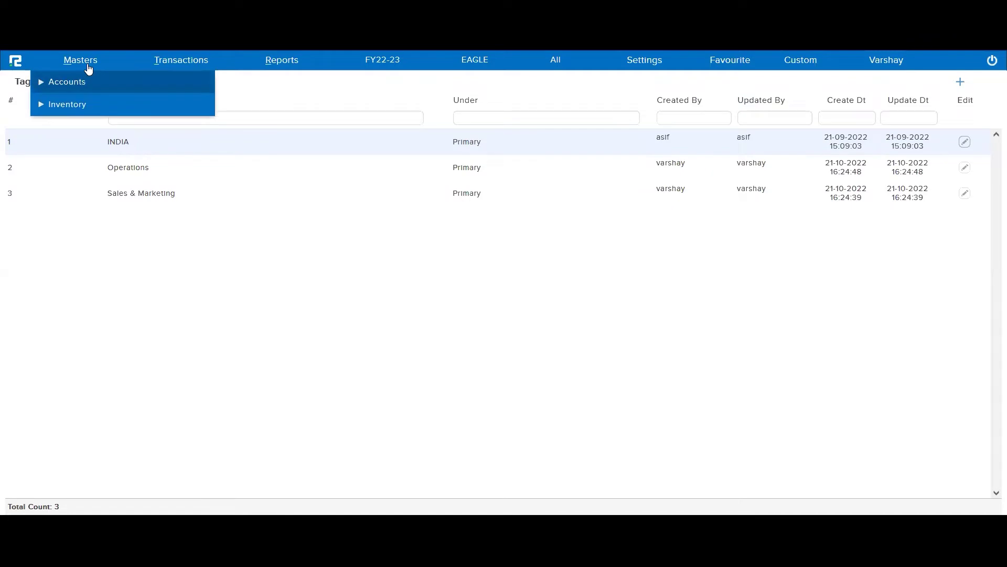
pyautogui.click(89, 84)
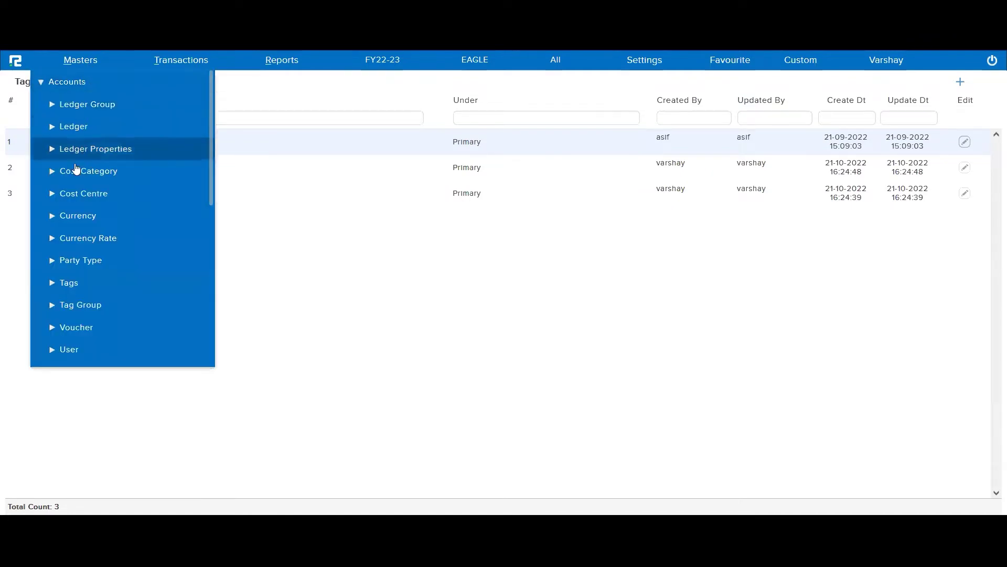
pyautogui.click(69, 282)
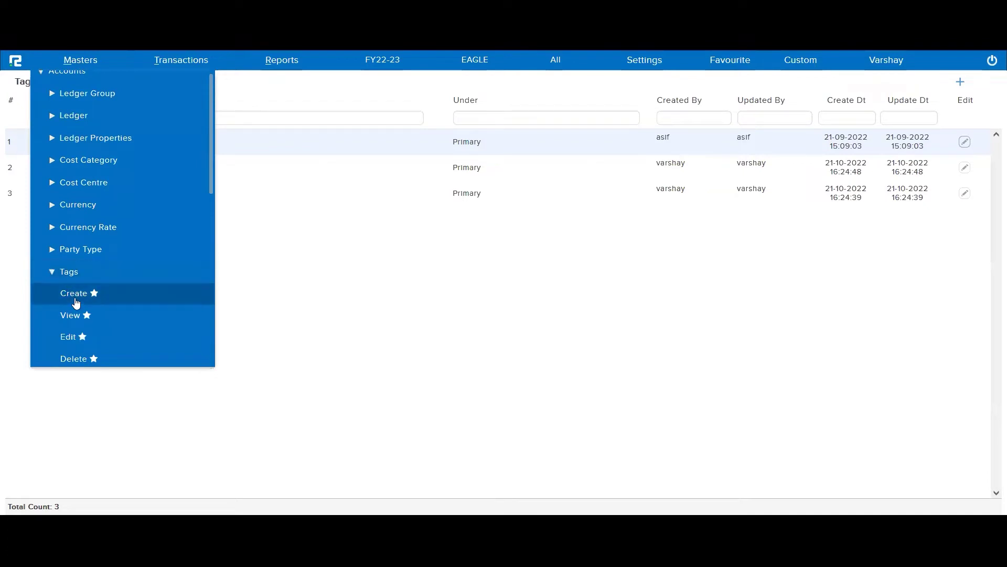
pyautogui.click(77, 303)
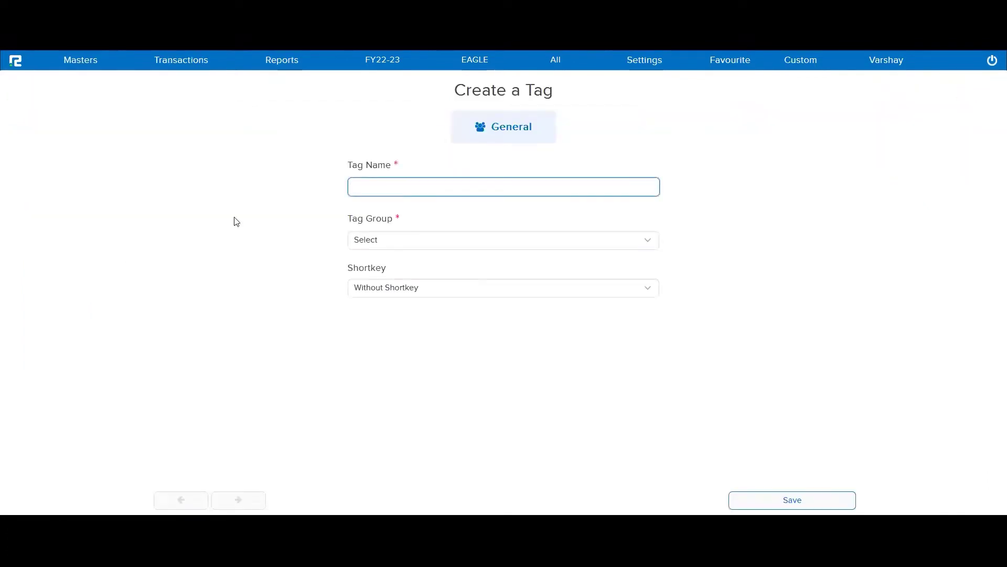
pyautogui.write('Sales')
pyautogui.press('Tab')
pyautogui.click(414, 243)
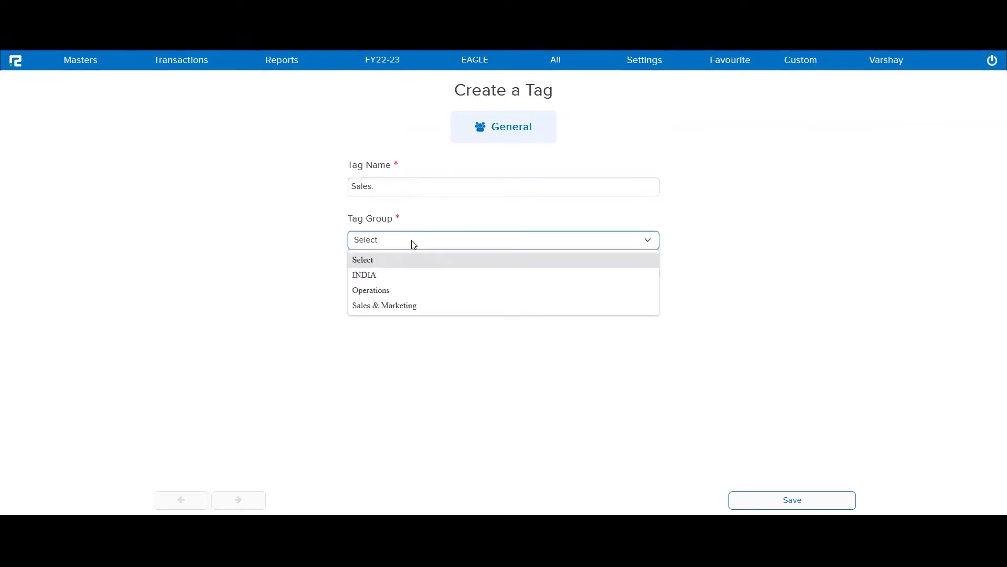
pyautogui.click(408, 314)
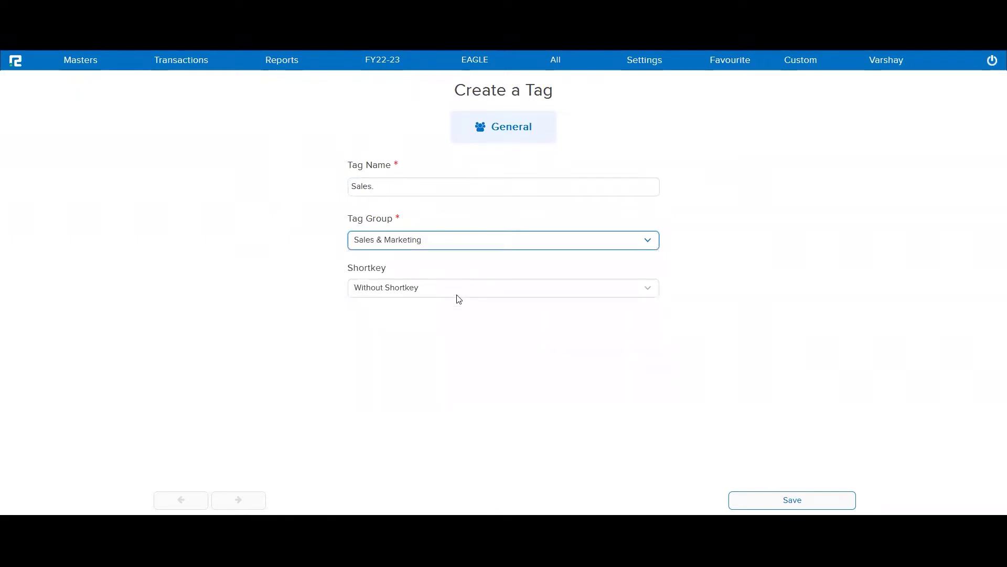
# - Open the edit list of existing tags in the accounts masters
pyautogui.click(76, 61)
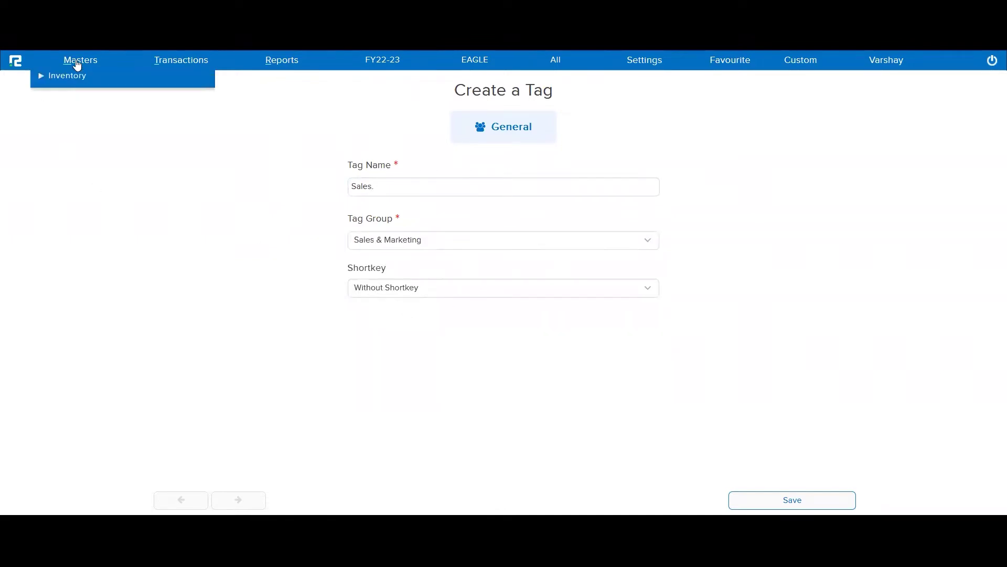
pyautogui.click(77, 83)
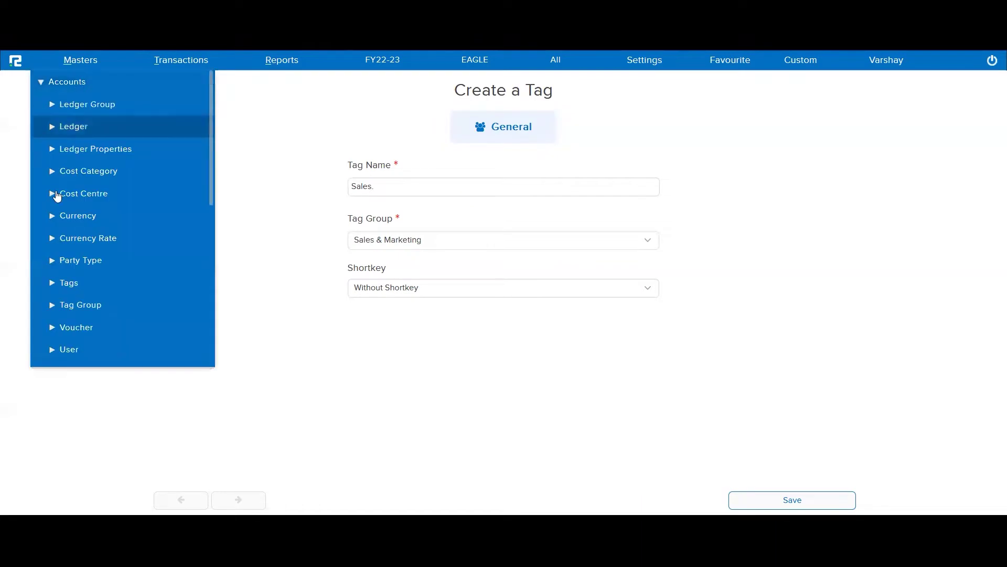
pyautogui.click(67, 283)
pyautogui.click(71, 337)
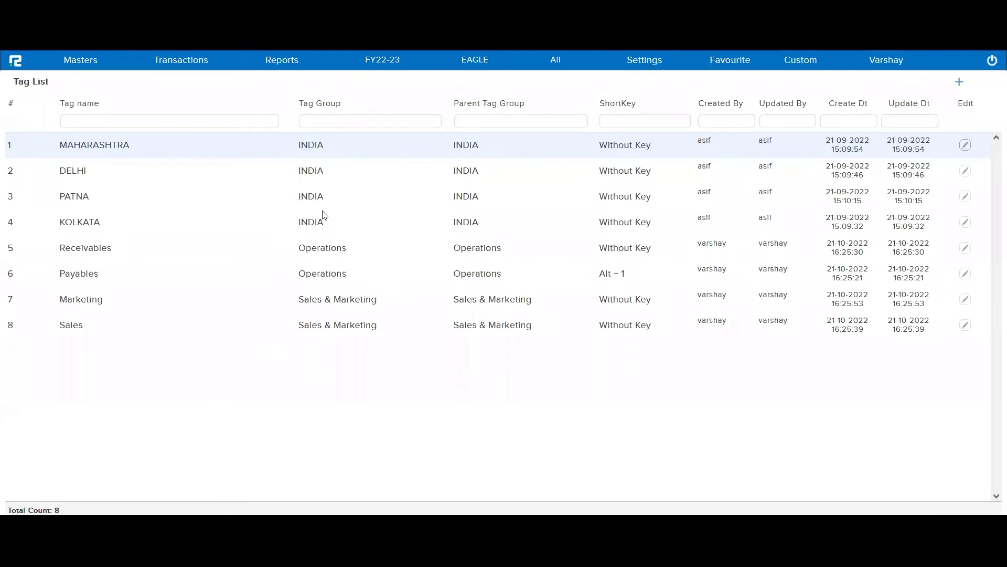
# - Go through the tag list row by row to examine each tag with its tag group and parent tag group
pyautogui.click(381, 226)
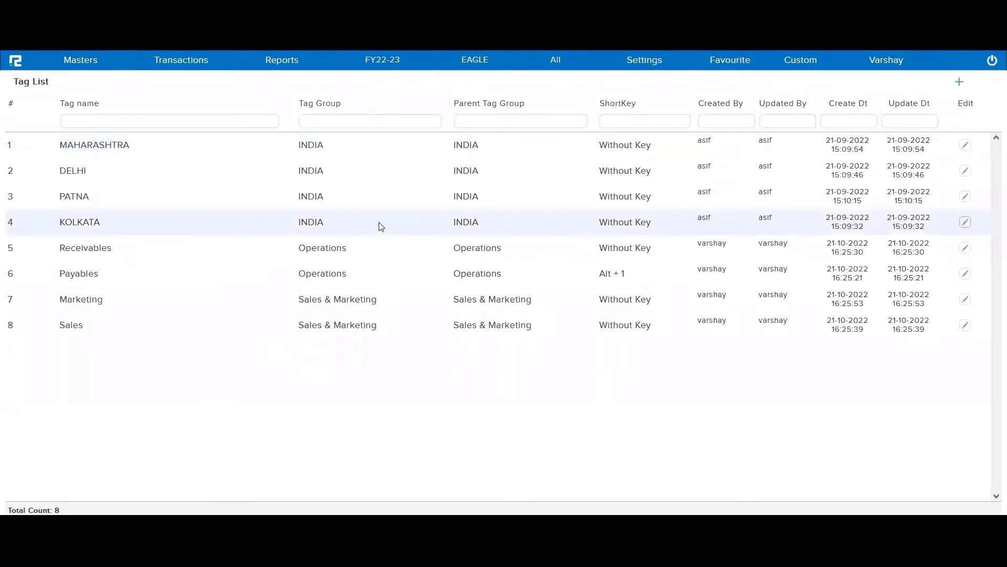
pyautogui.press('Up')
pyautogui.press('Up')
pyautogui.press('Up')
pyautogui.press('Down')
pyautogui.press('Down')
pyautogui.press('Down')
pyautogui.press('Down')
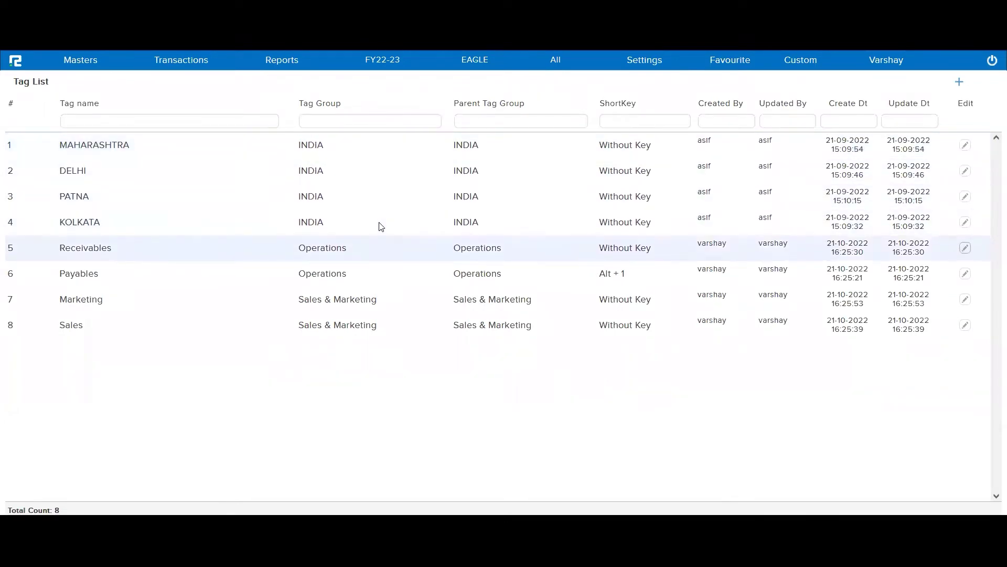
pyautogui.press('Up')
pyautogui.press('Up')
pyautogui.press('Up')
pyautogui.press('Up')
pyautogui.press('Down')
pyautogui.press('Down')
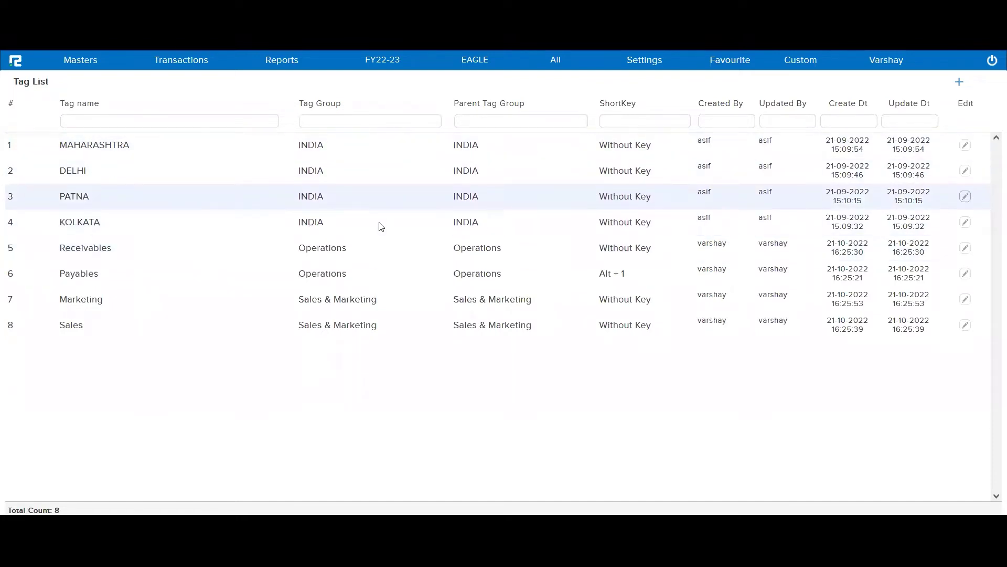
pyautogui.press('Down')
pyautogui.press('Down')
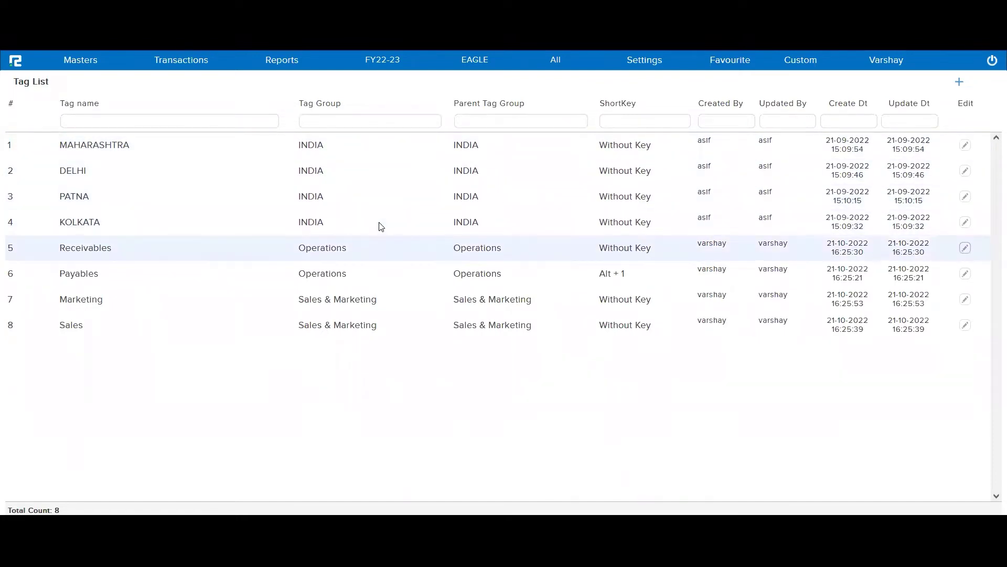
pyautogui.press('Down')
pyautogui.press('Down')
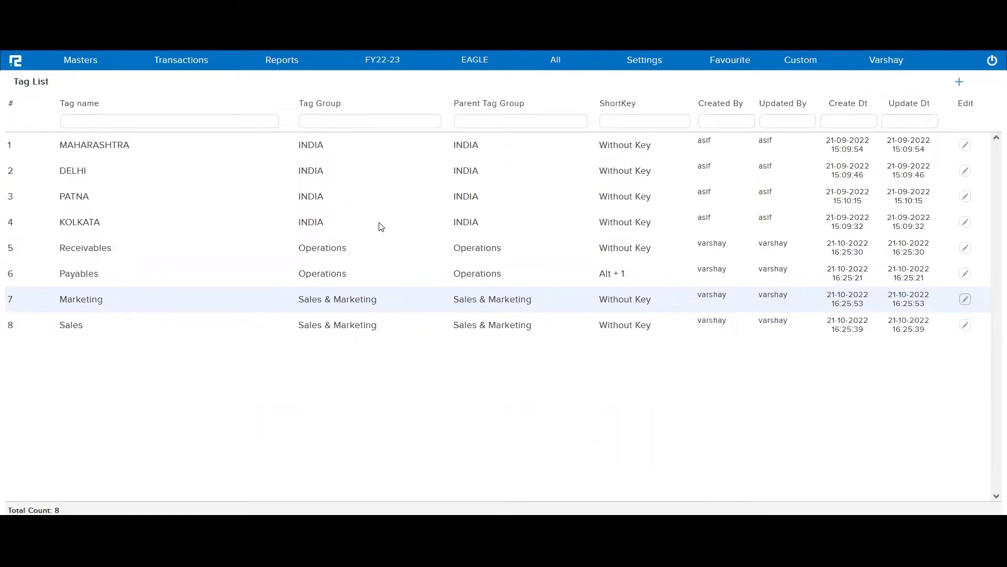
# - Open the ledger listing in the accounts masters and search the ledger names for "tax audit"
pyautogui.click(77, 69)
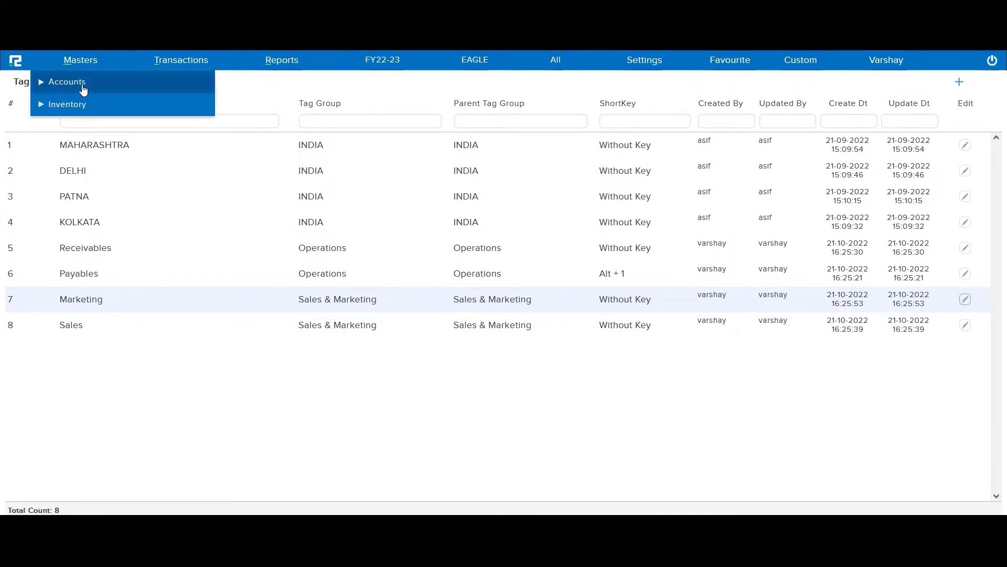
pyautogui.click(81, 89)
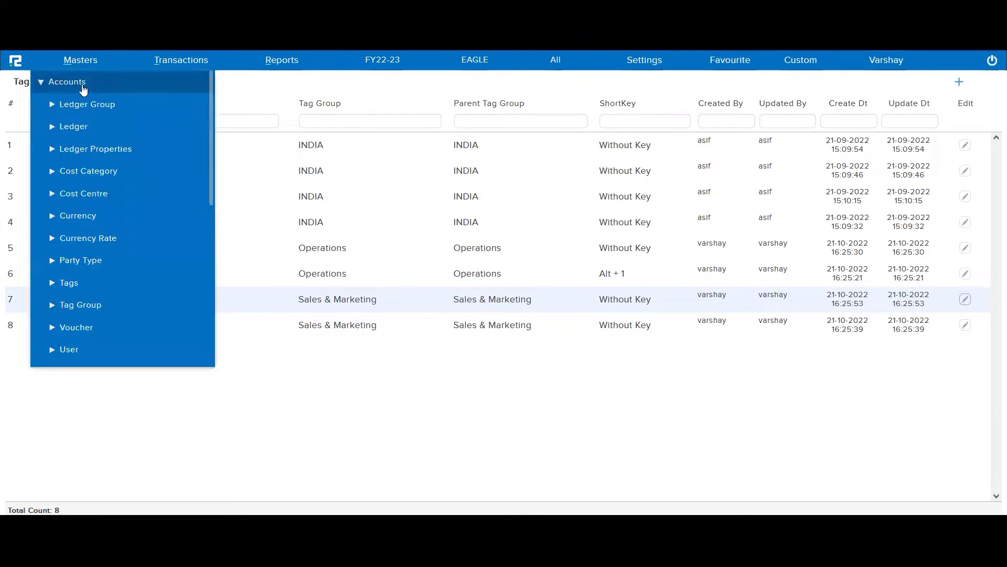
pyautogui.click(81, 128)
pyautogui.click(69, 192)
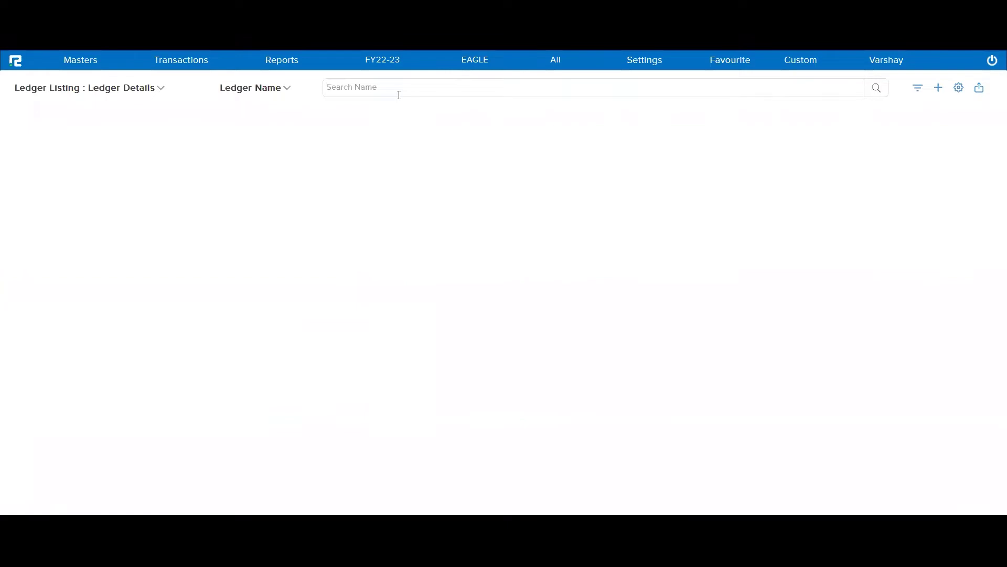
pyautogui.write('tax audit')
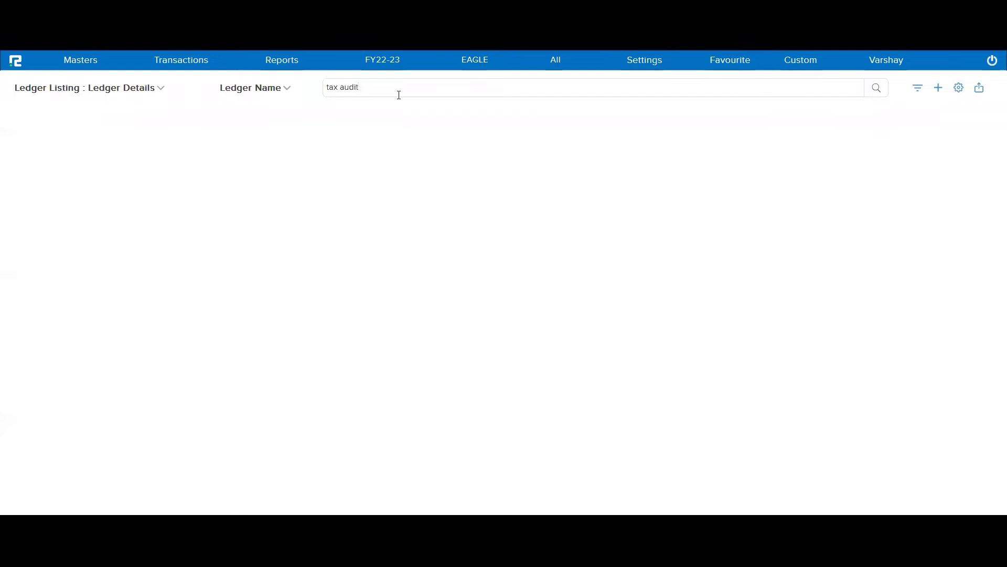
pyautogui.press('Return')
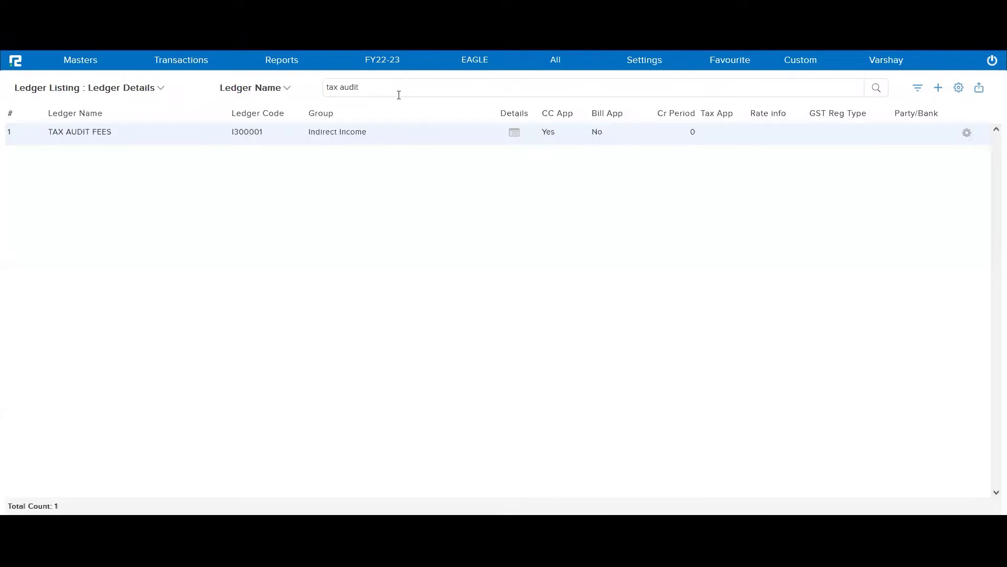
# - Open the TAX AUDIT FEES ledger for editing and set the parent tag group in its tag settings to Operations
pyautogui.doubleClick(429, 138)
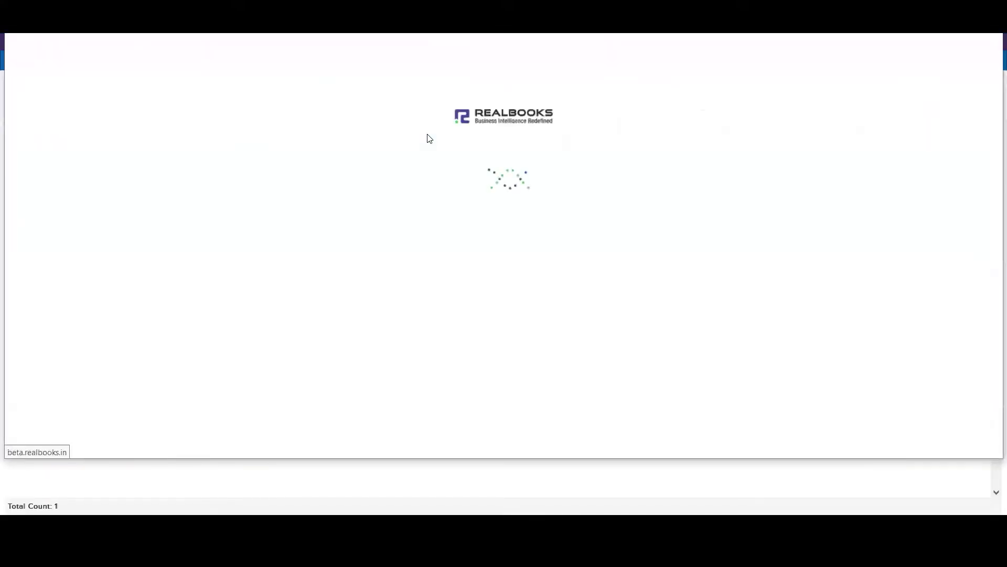
pyautogui.click(370, 88)
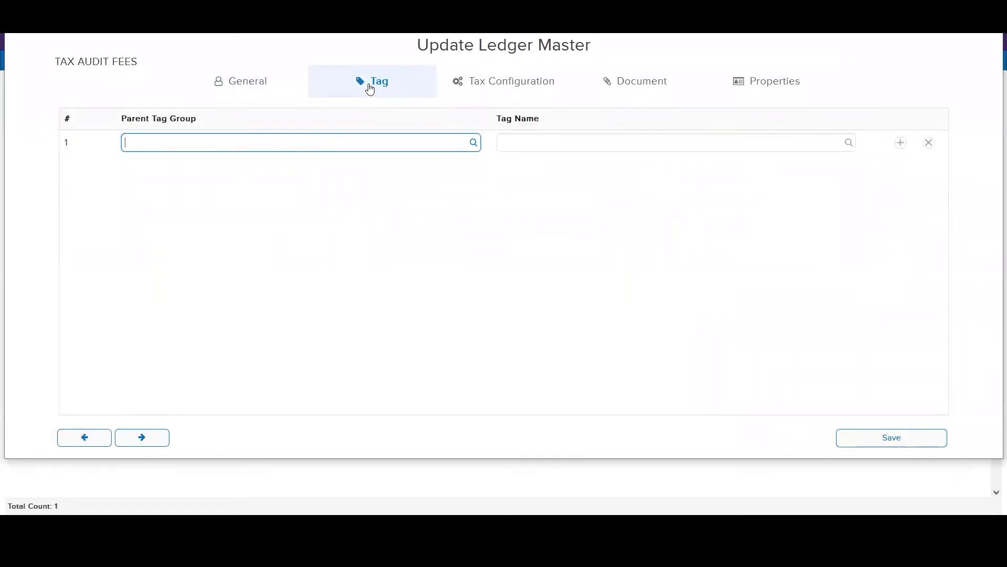
pyautogui.write('operat')
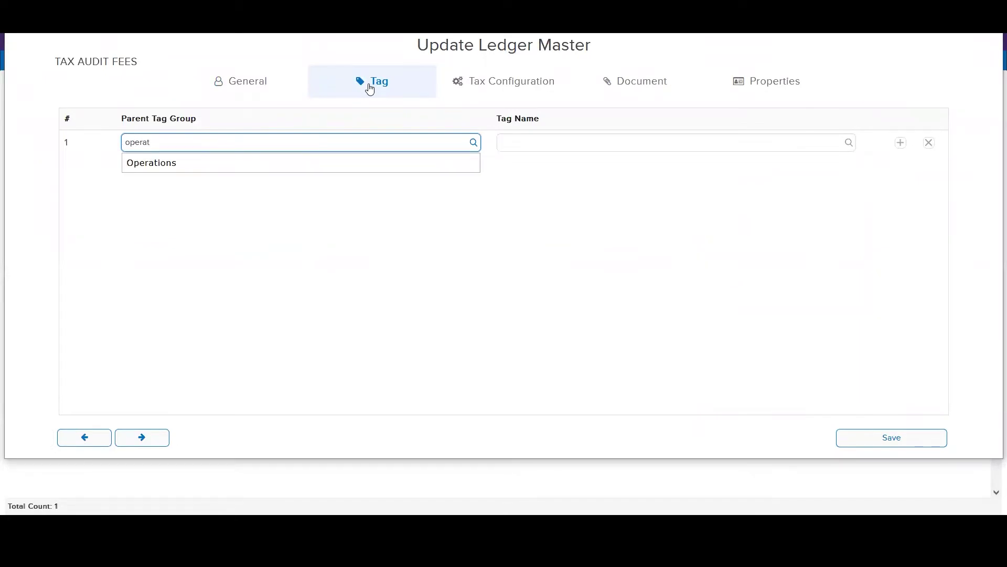
pyautogui.press('Down')
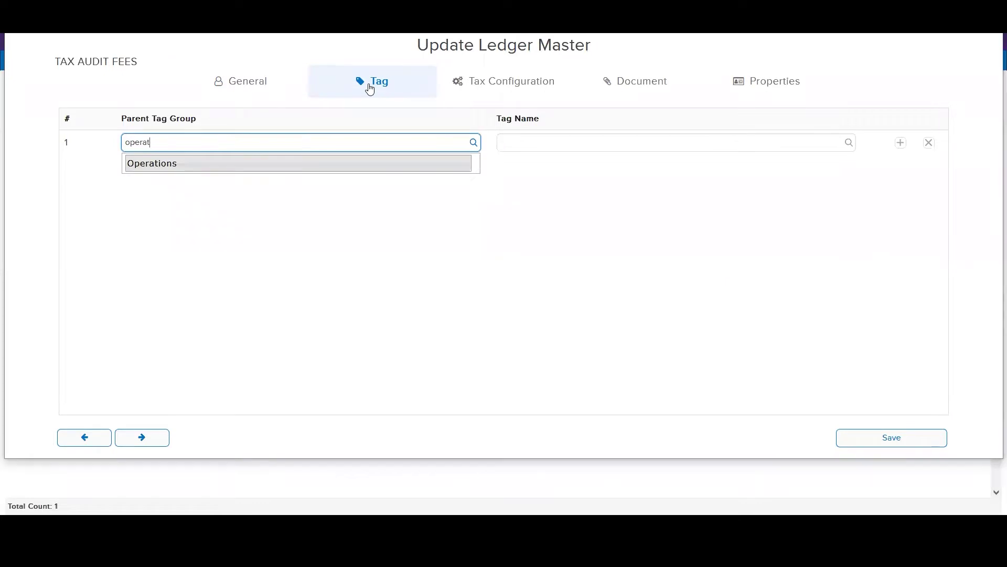
pyautogui.press('Return')
# - Assign the tag Payables under Operations to the TAX AUDIT FEES ledger and save the ledger
pyautogui.click(519, 142)
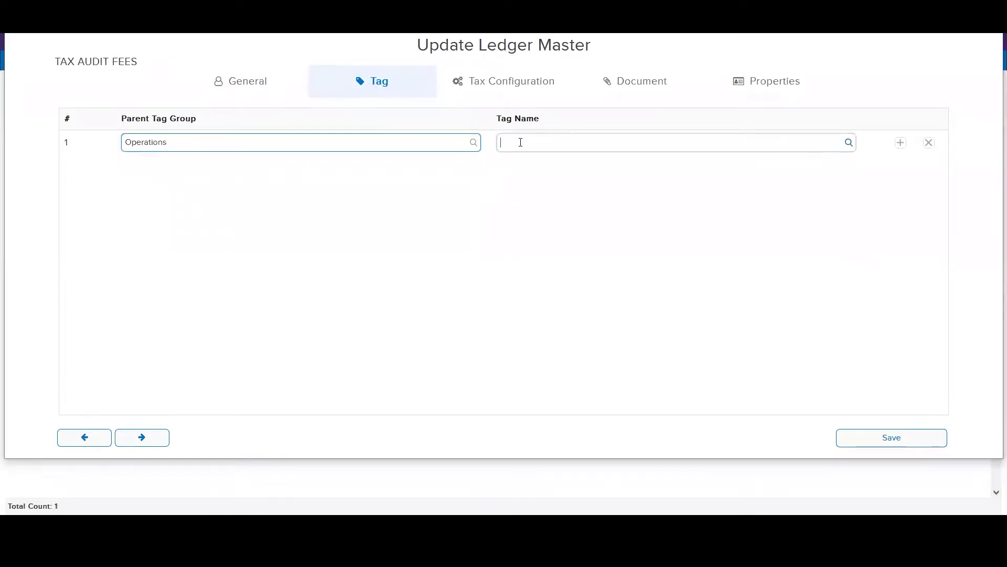
pyautogui.write('r')
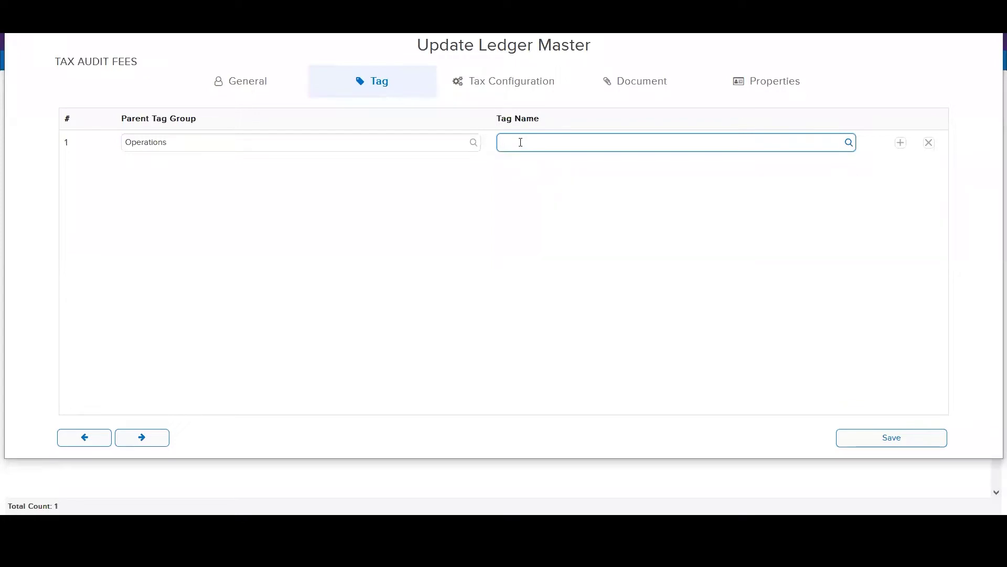
pyautogui.write('paya')
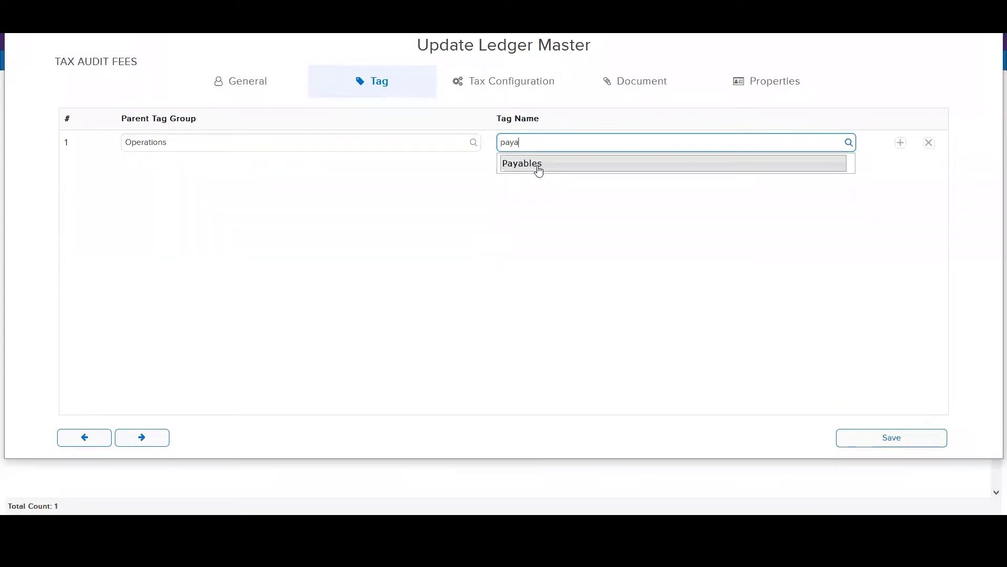
pyautogui.click(540, 166)
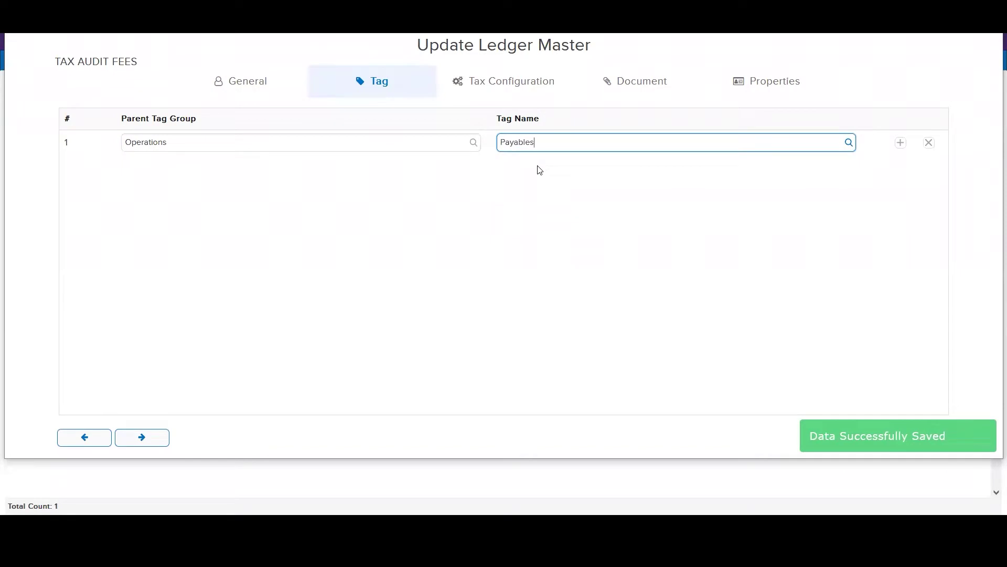
pyautogui.press('Tab')
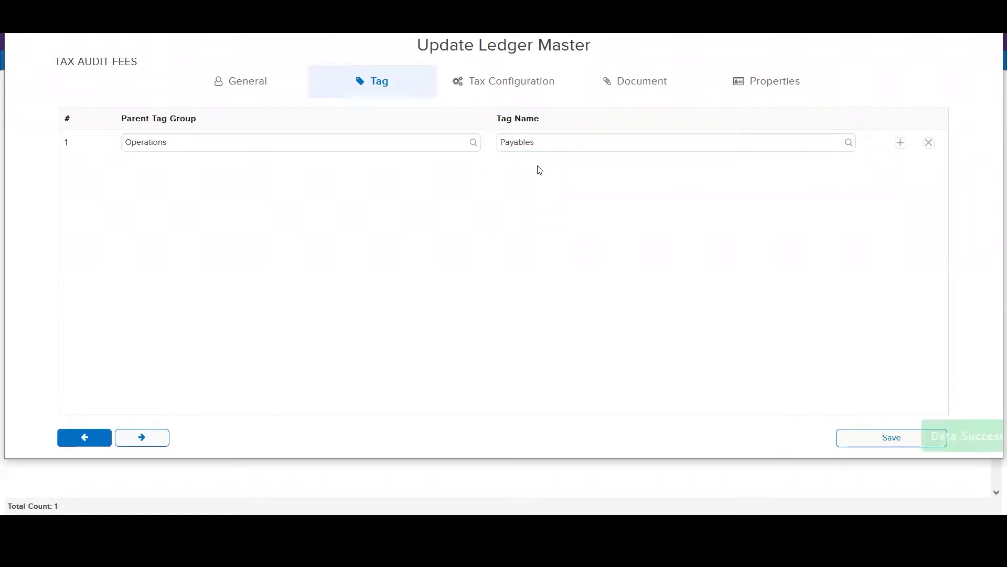
pyautogui.click(895, 441)
pyautogui.click(906, 477)
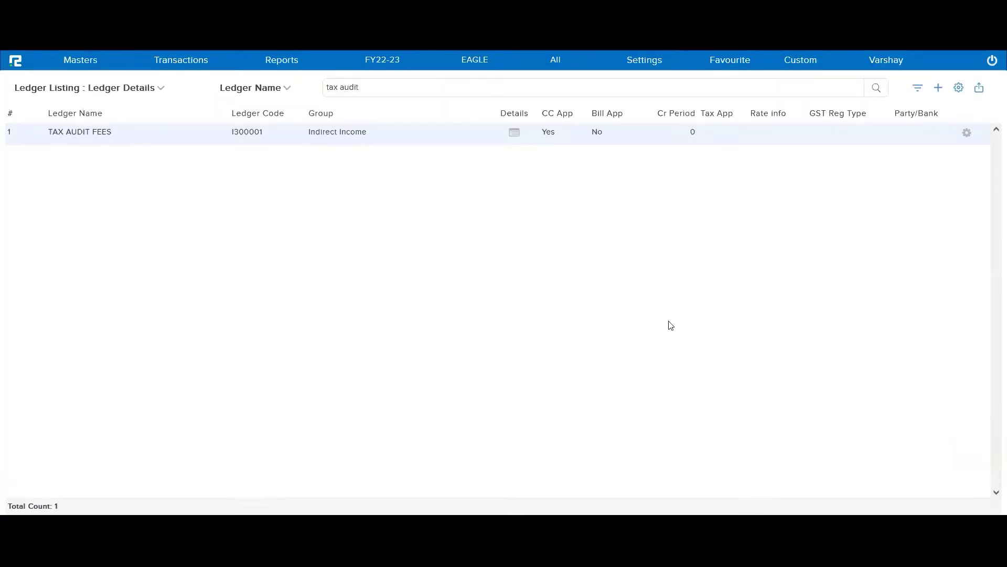
# - Open the Tag Report from the daily accounts reports
pyautogui.click(283, 62)
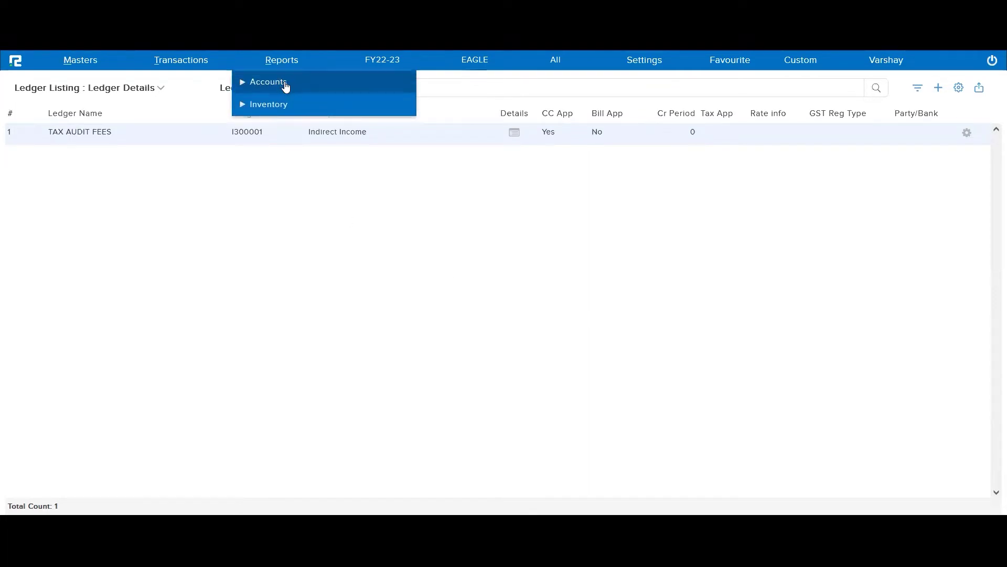
pyautogui.click(286, 87)
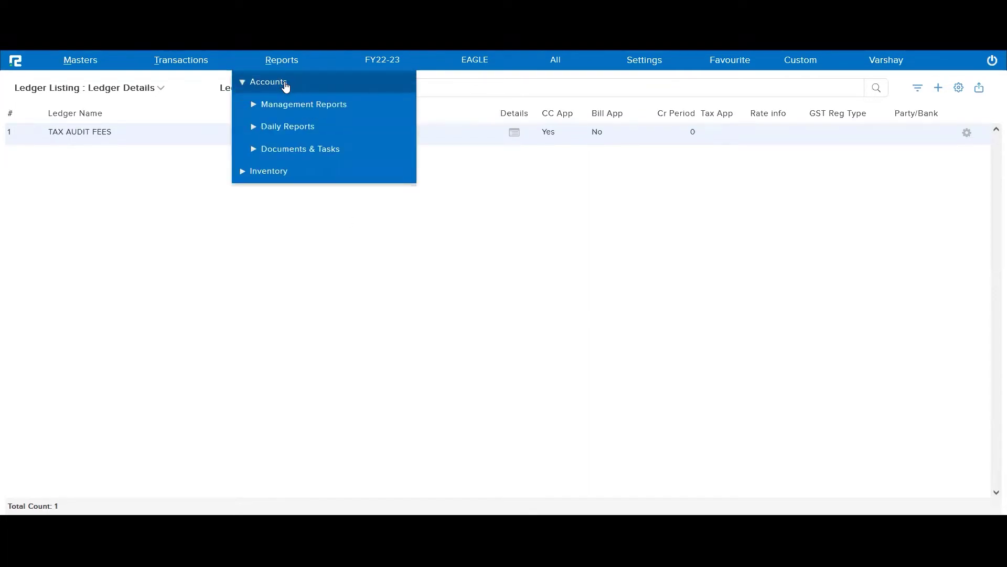
pyautogui.click(283, 128)
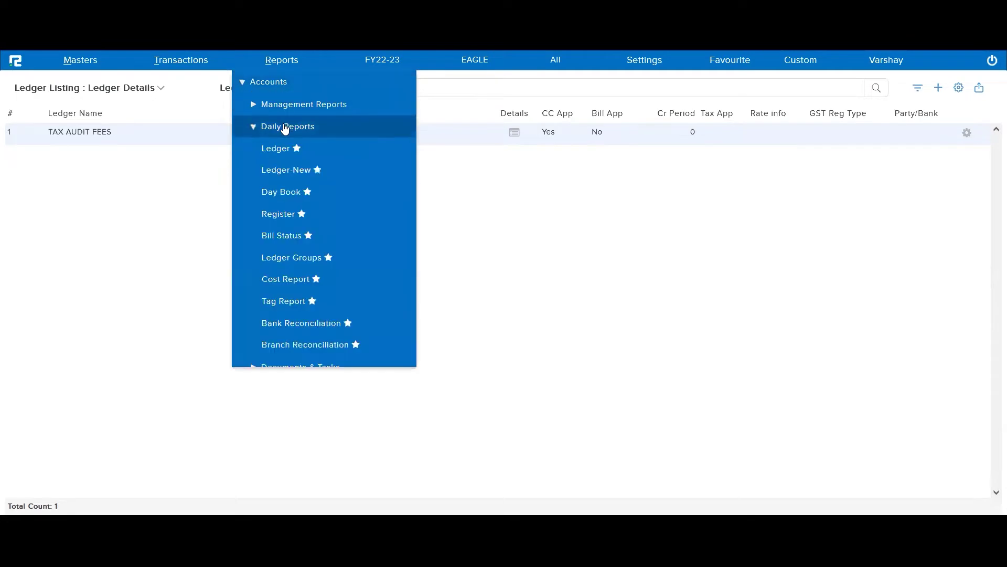
pyautogui.click(286, 304)
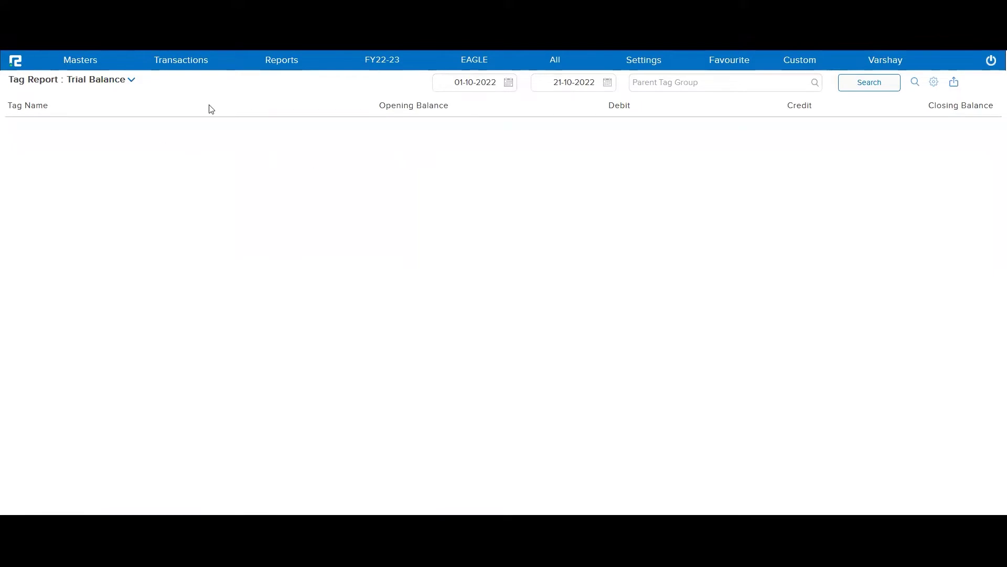
# - Run the tag trial balance for the parent tag group Operations with the start date 01-04-2022
pyautogui.click(652, 88)
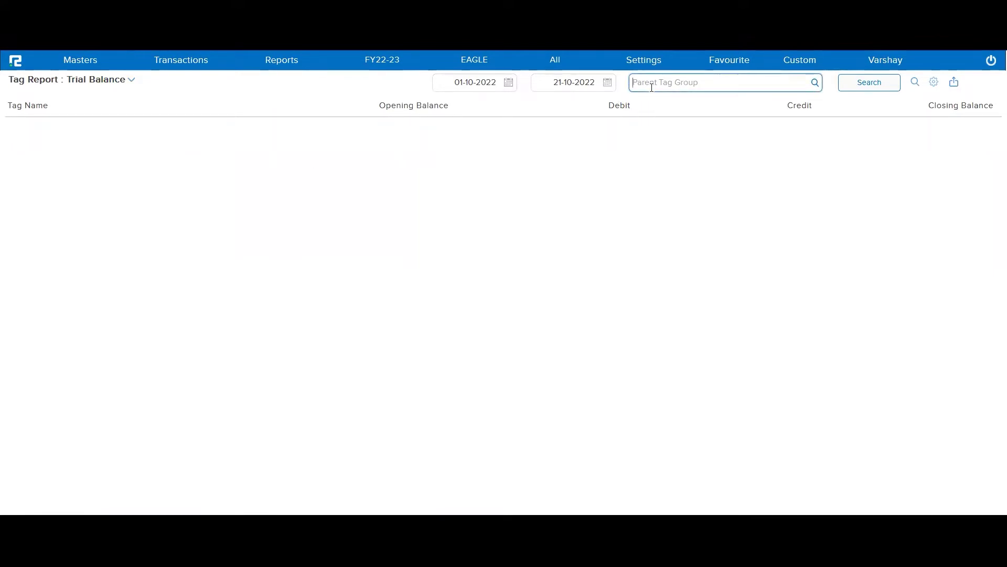
pyautogui.write('op')
pyautogui.click(662, 101)
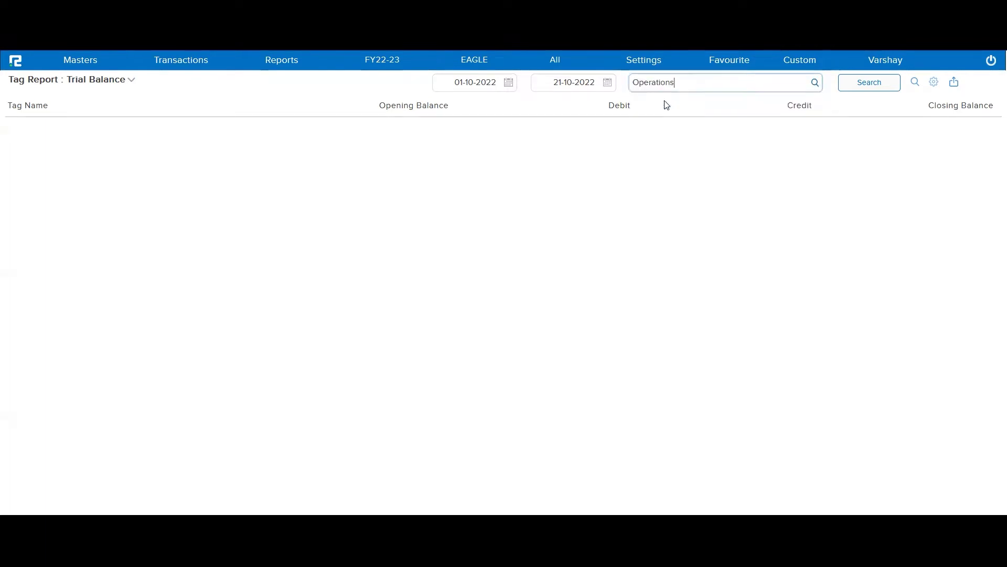
pyautogui.click(473, 85)
pyautogui.press('BackSpace')
pyautogui.press('BackSpace')
pyautogui.write('4')
pyautogui.press('Tab')
pyautogui.press('Tab')
pyautogui.press('Tab')
pyautogui.press('Return')
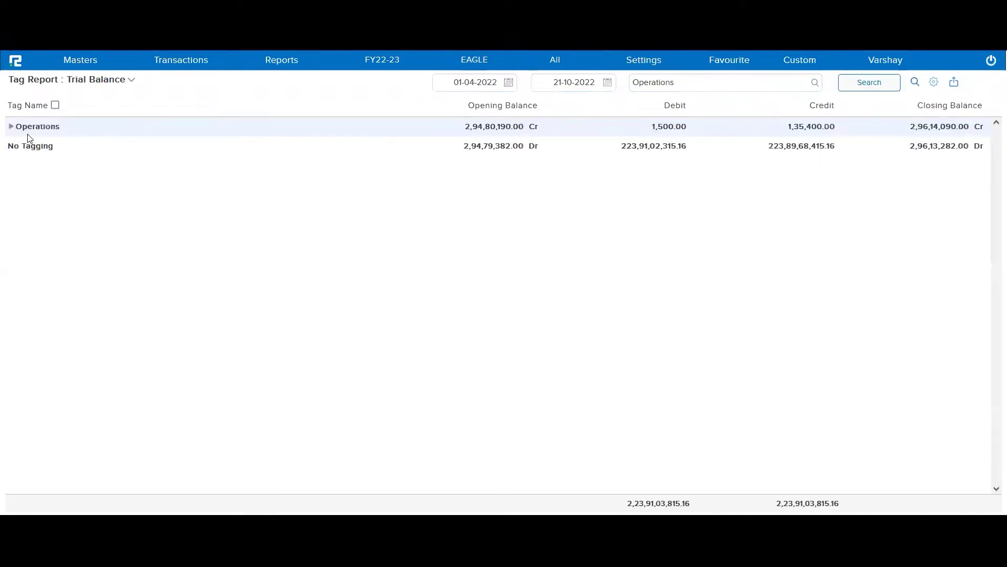
# - Expand the Operations group in the tag trial balance and examine its Payables row and the No Tagging row
pyautogui.click(11, 128)
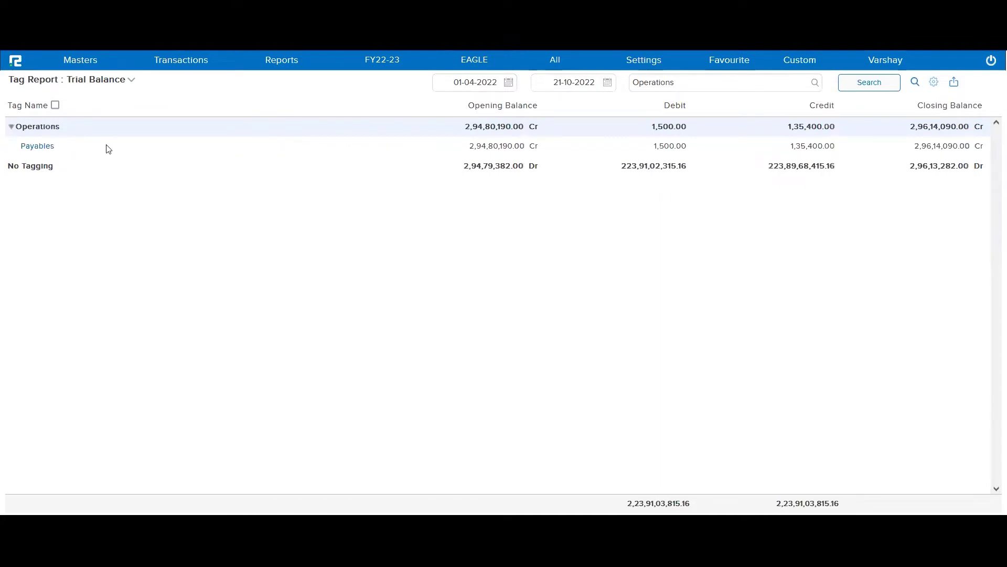
pyautogui.moveTo(60, 150); pyautogui.dragTo(14, 152)
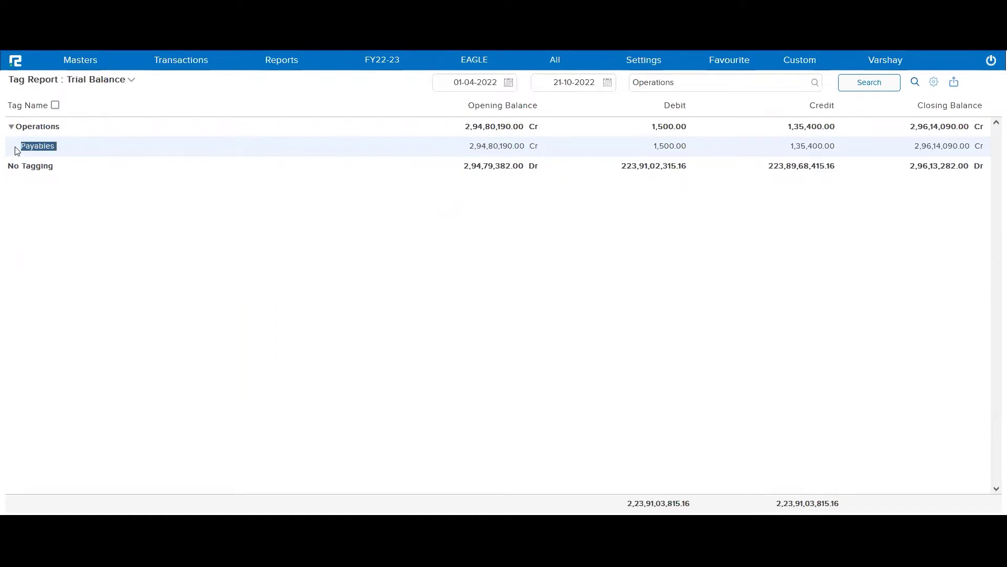
pyautogui.click(26, 164)
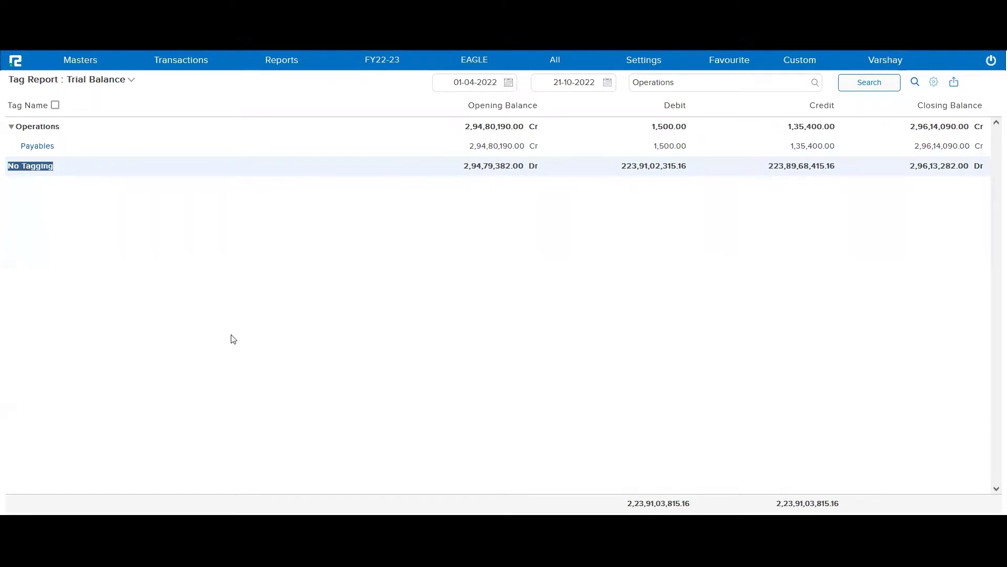
# - Open the daily Ledger report and run it for KOTAK BANK from 01-05-2022 to 21-10-2022
pyautogui.click(288, 64)
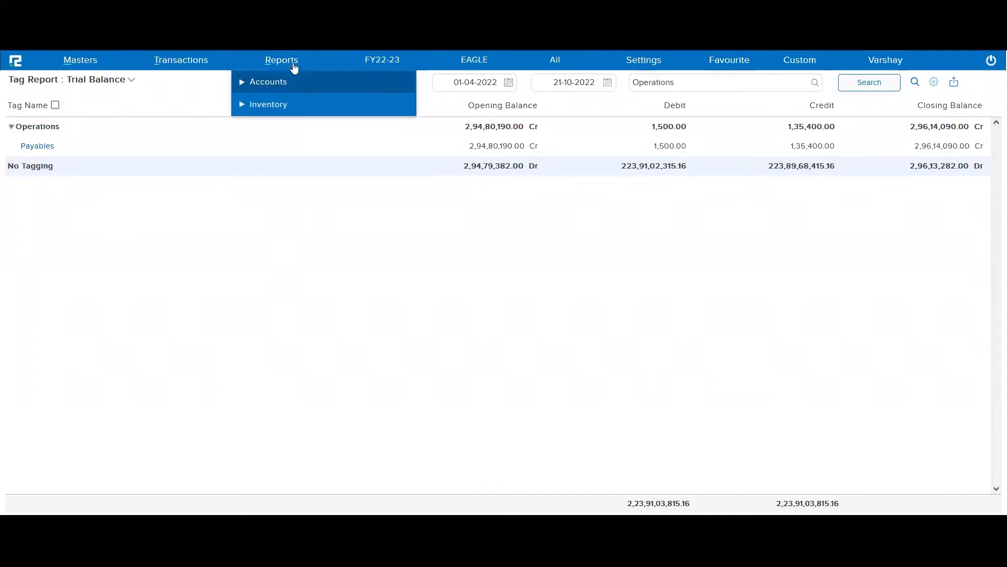
pyautogui.click(285, 81)
pyautogui.click(284, 134)
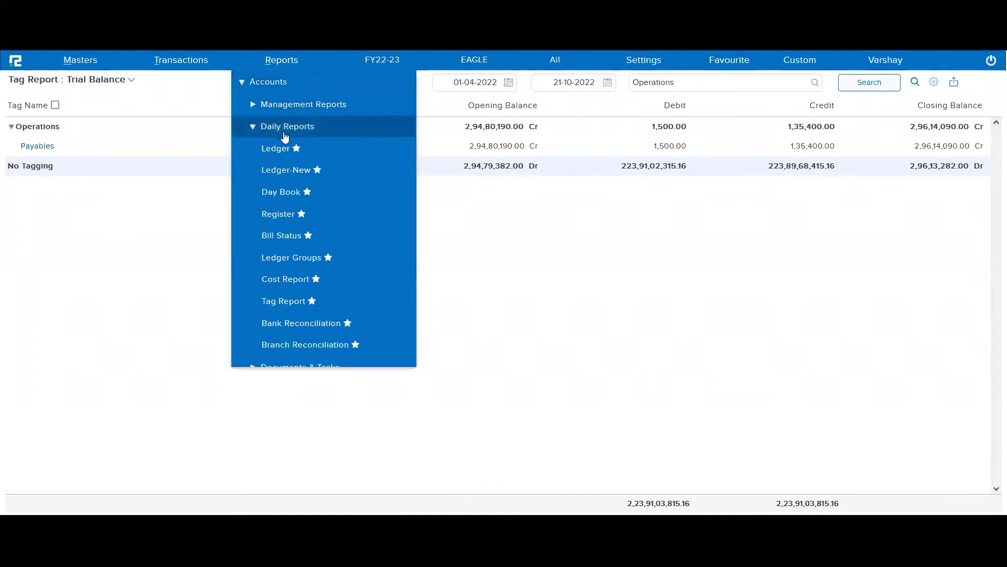
pyautogui.click(281, 151)
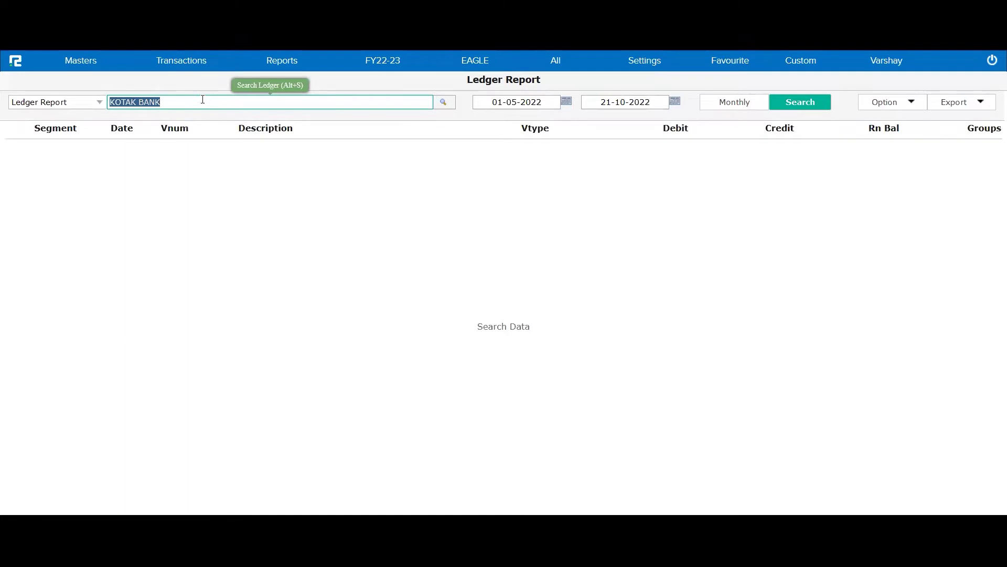
pyautogui.press('Tab')
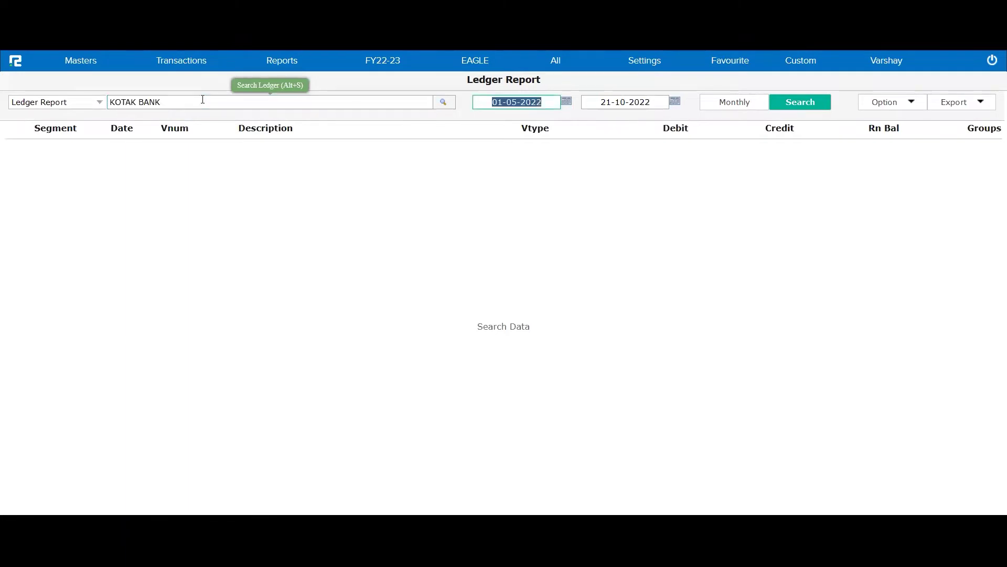
pyautogui.press('Tab')
pyautogui.press('Tab')
pyautogui.press('Tab')
pyautogui.press('Return')
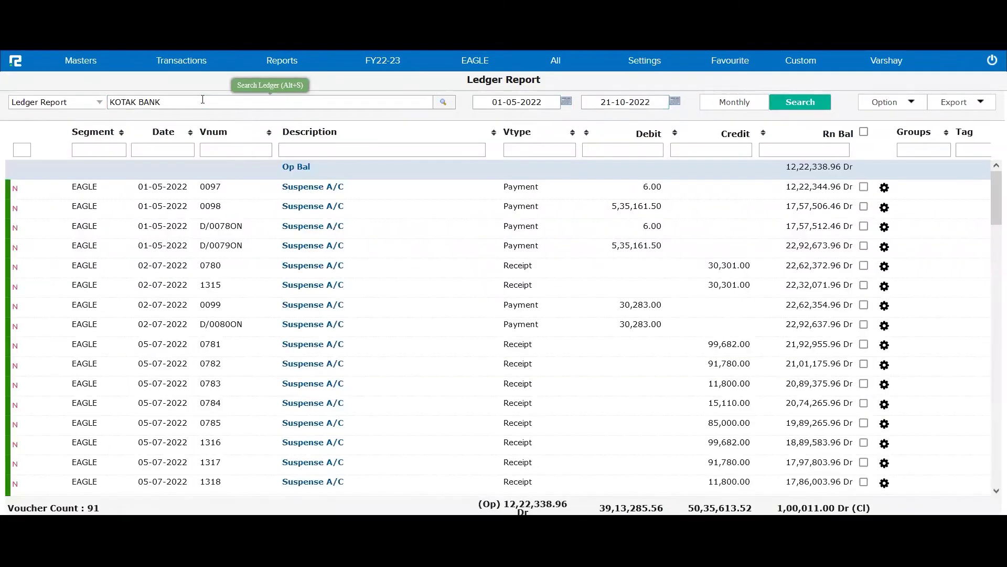
# - Select payment voucher 0098 in the ledger report, view its tag assignment window and close it
pyautogui.click(739, 202)
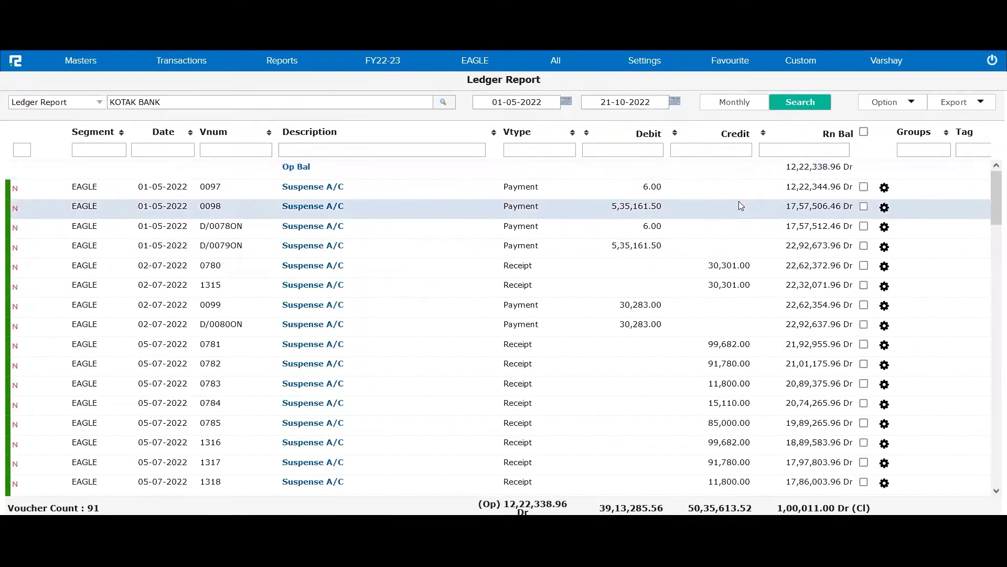
pyautogui.press('space')
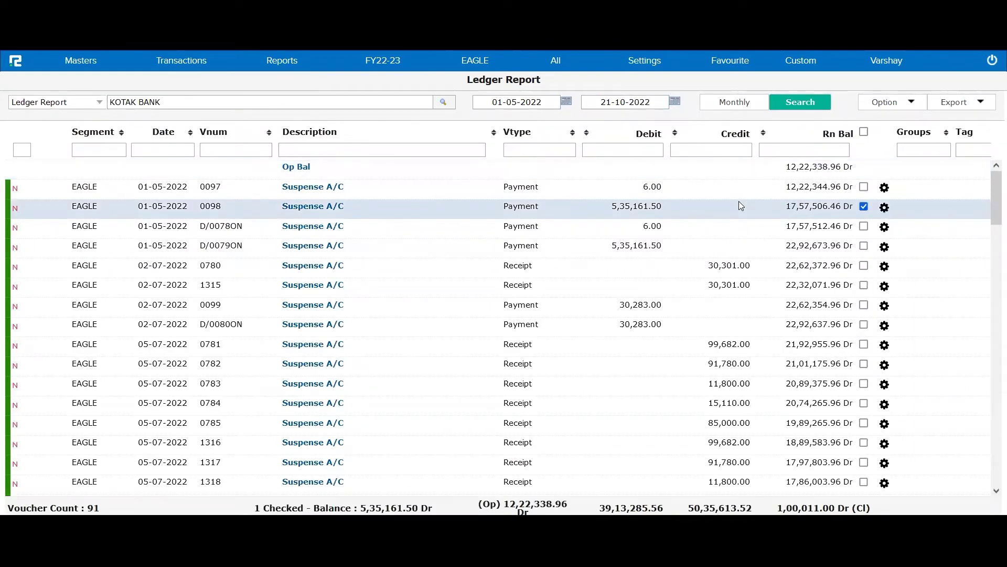
pyautogui.press('t')
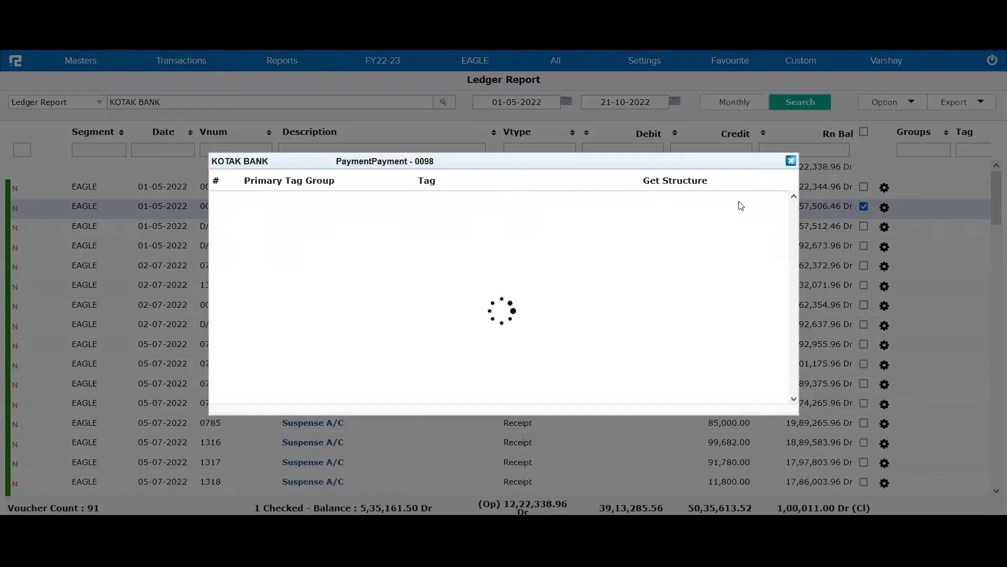
pyautogui.click(792, 160)
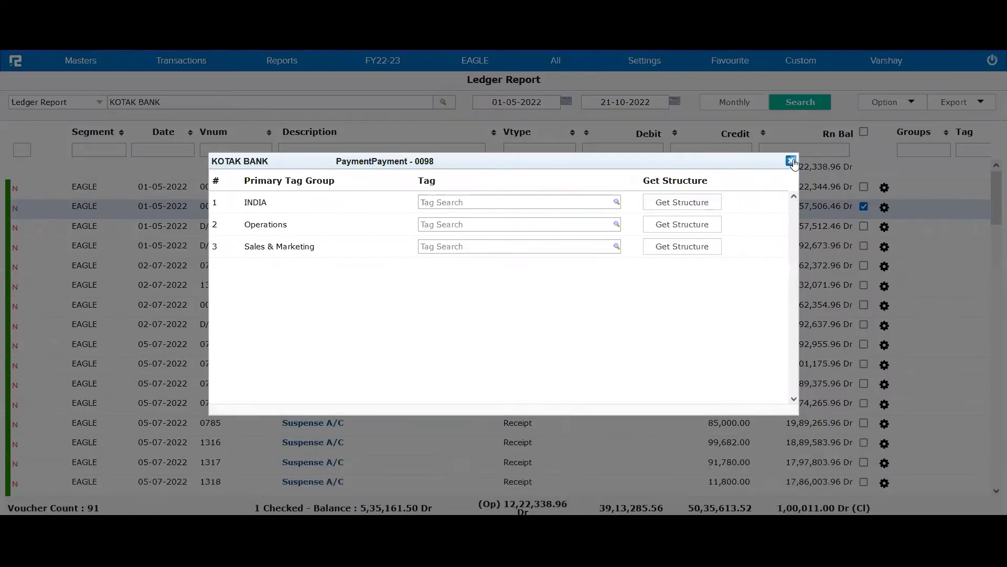
# - Assign the tag Payables in the Operations group to payment voucher 0098 and close its tag window
pyautogui.click(884, 207)
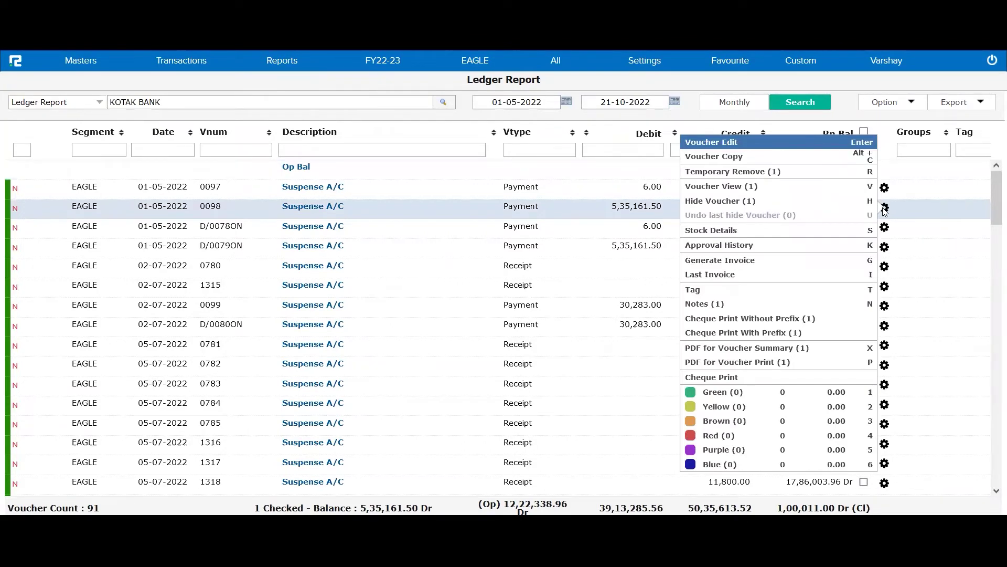
pyautogui.click(730, 292)
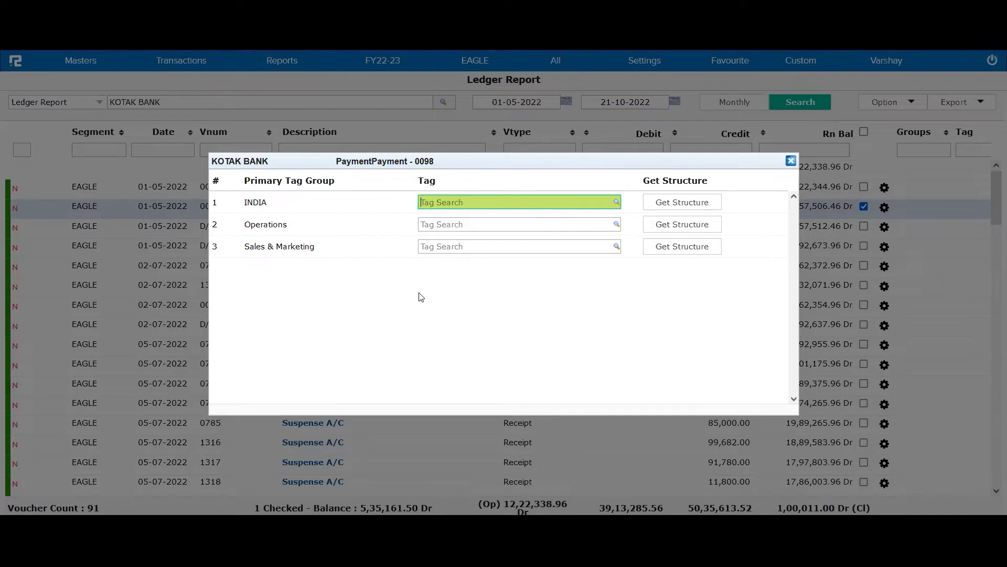
pyautogui.click(441, 226)
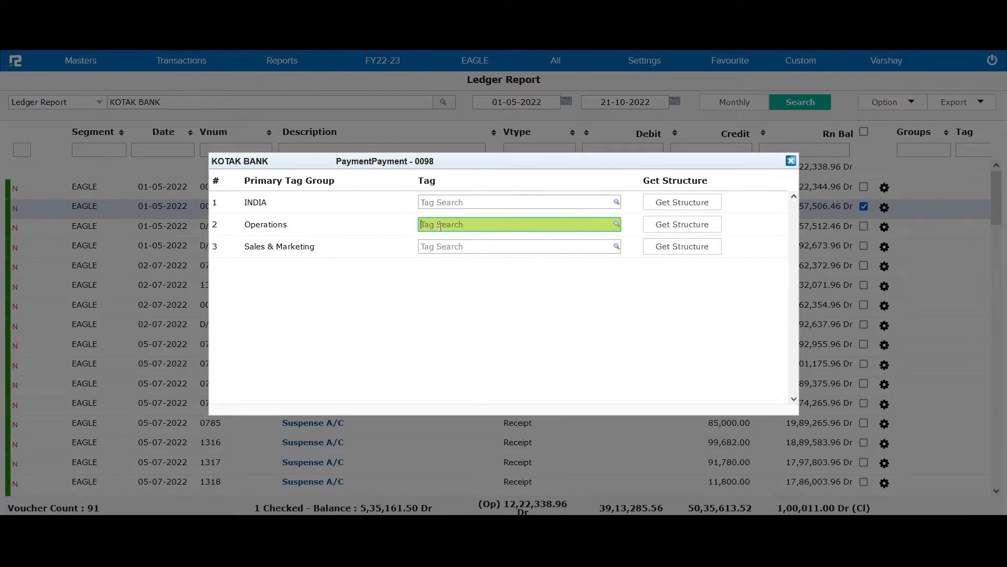
pyautogui.write('paya')
pyautogui.click(463, 242)
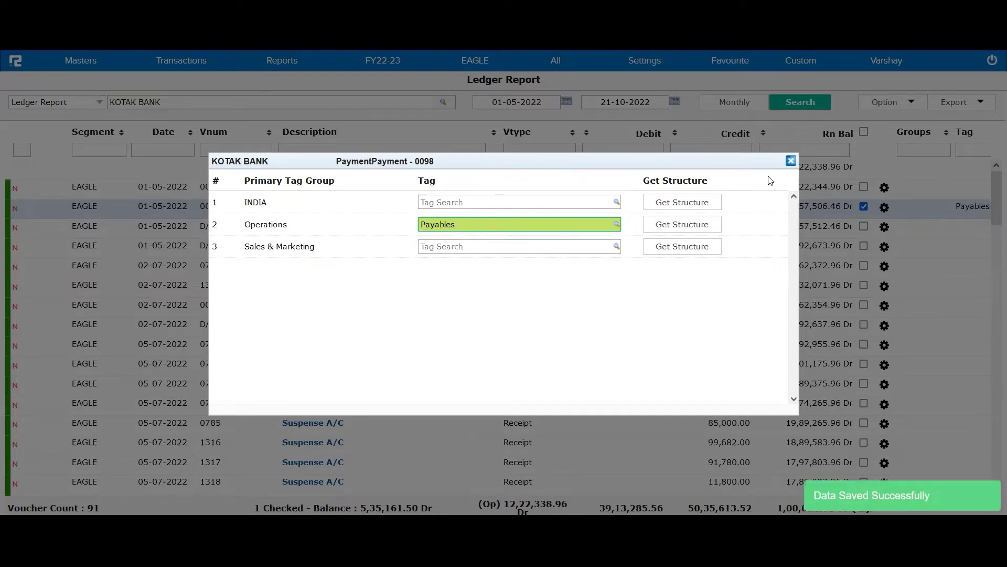
pyautogui.click(789, 161)
pyautogui.click(790, 161)
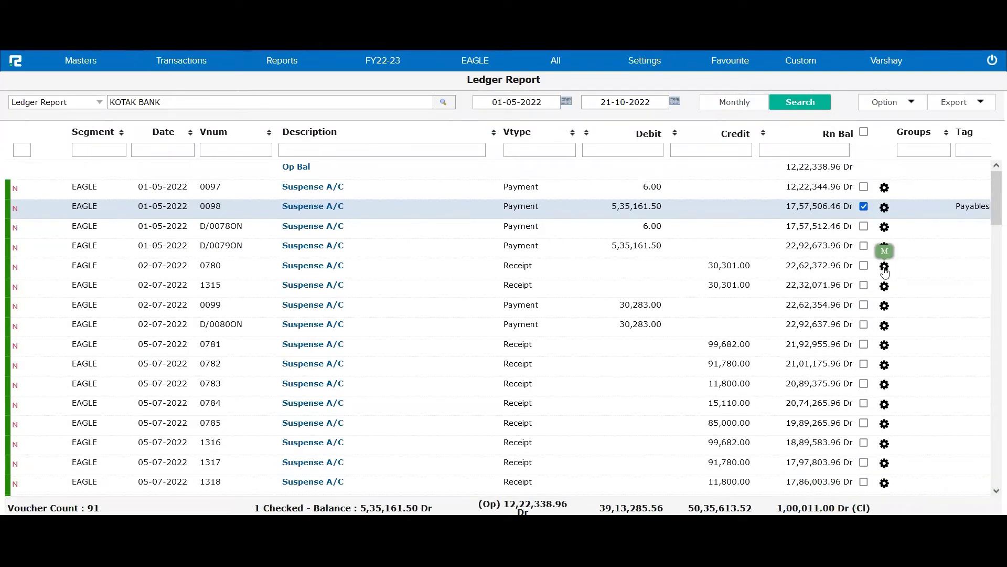
# - Assign the tag Receivables in the Operations group to receipt vouchers 0780 and 1315 in the ledger report
pyautogui.click(864, 265)
pyautogui.click(864, 285)
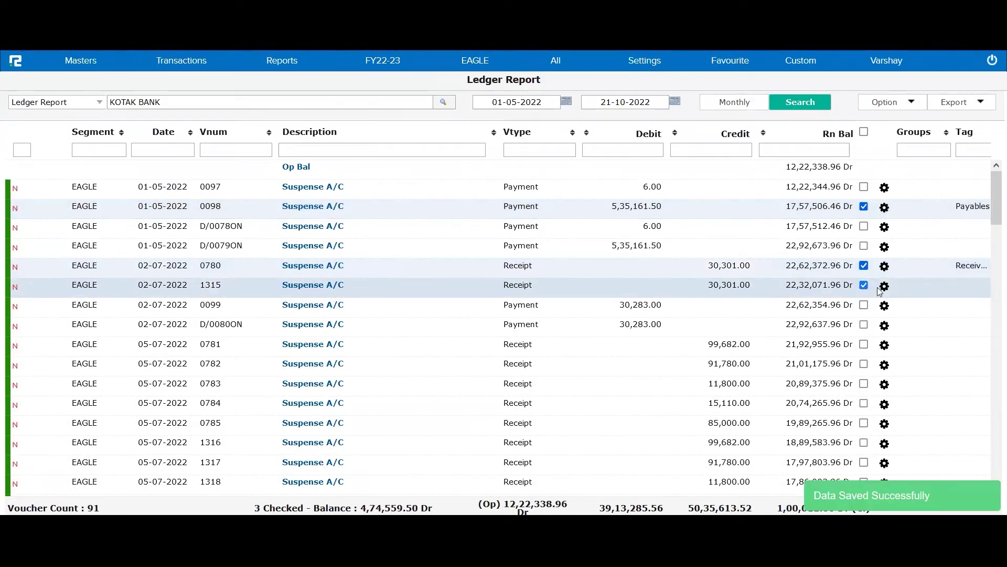
pyautogui.click(884, 286)
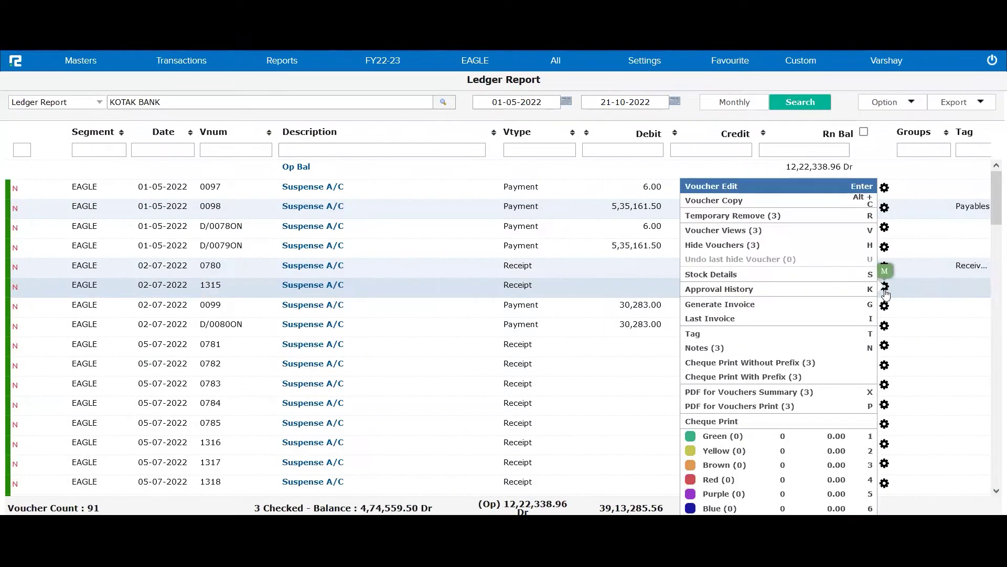
pyautogui.click(750, 341)
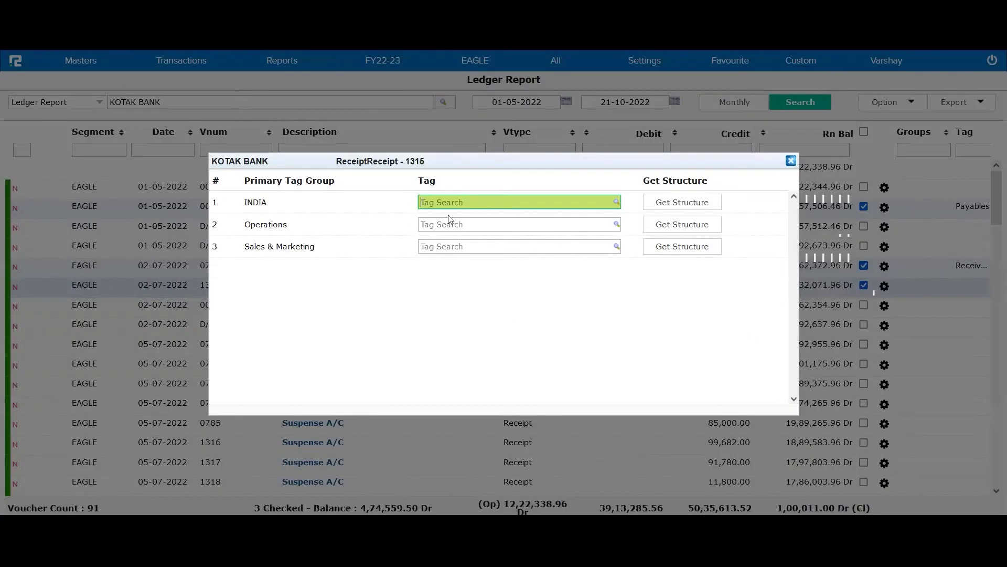
pyautogui.click(434, 229)
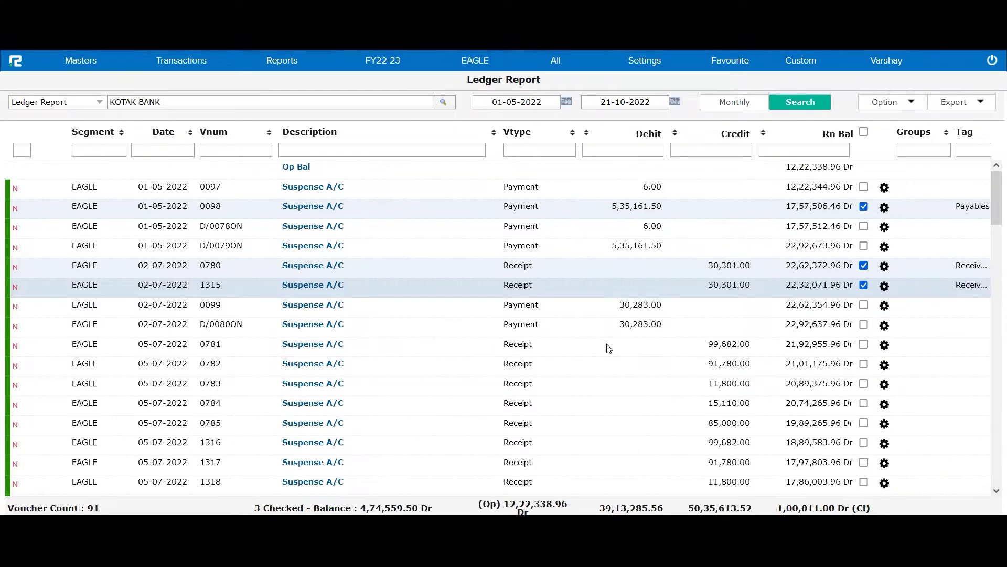
# - Open the daily Tag Report, view its list of report types and keep it on Trial Balance
pyautogui.click(283, 70)
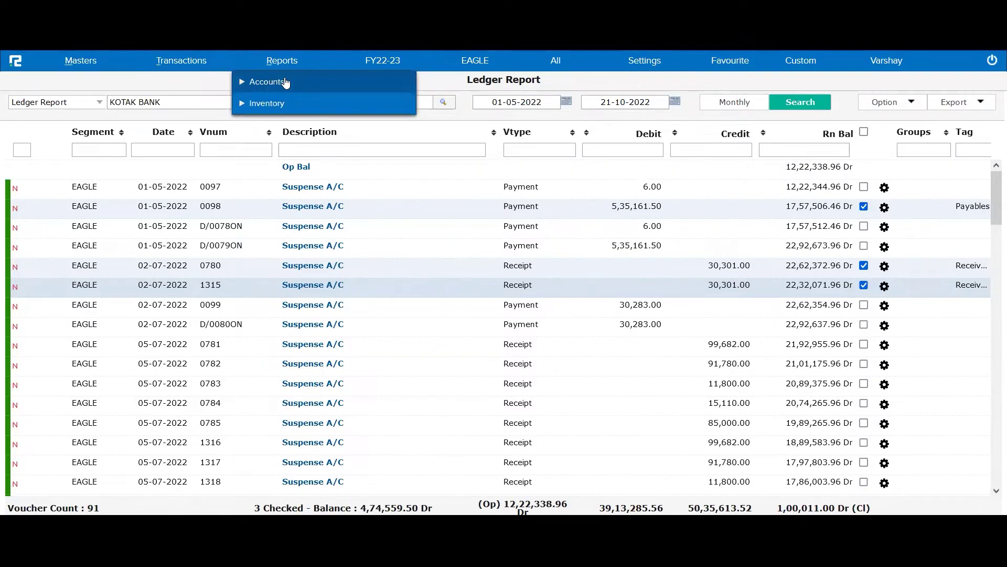
pyautogui.click(286, 82)
pyautogui.click(282, 127)
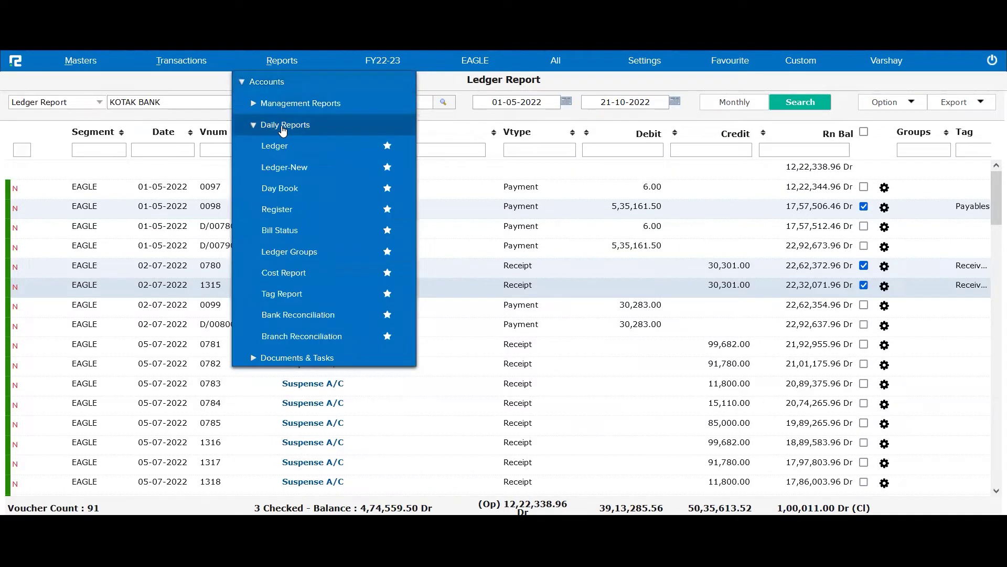
pyautogui.click(292, 295)
pyautogui.click(101, 85)
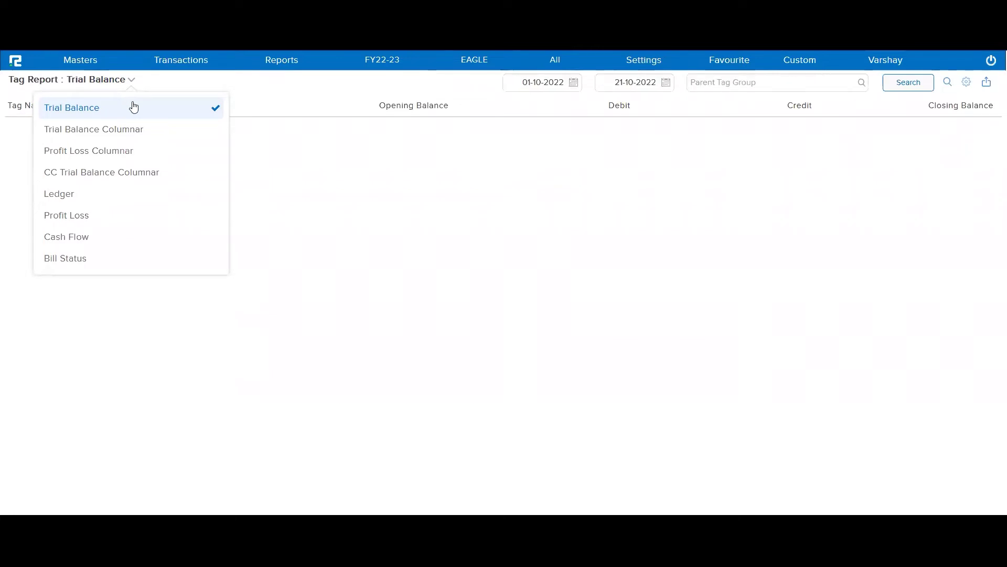
pyautogui.click(362, 127)
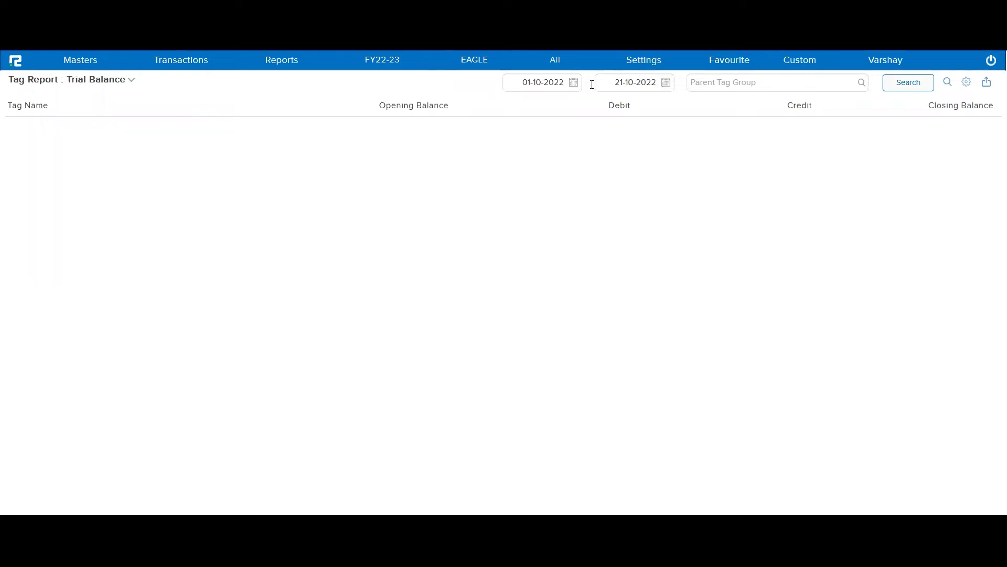
# - Run the tag trial balance from 01-04-2022 to 21-10-2022 for the Operations group, expand all its tags and highlight No Tagging
pyautogui.click(541, 83)
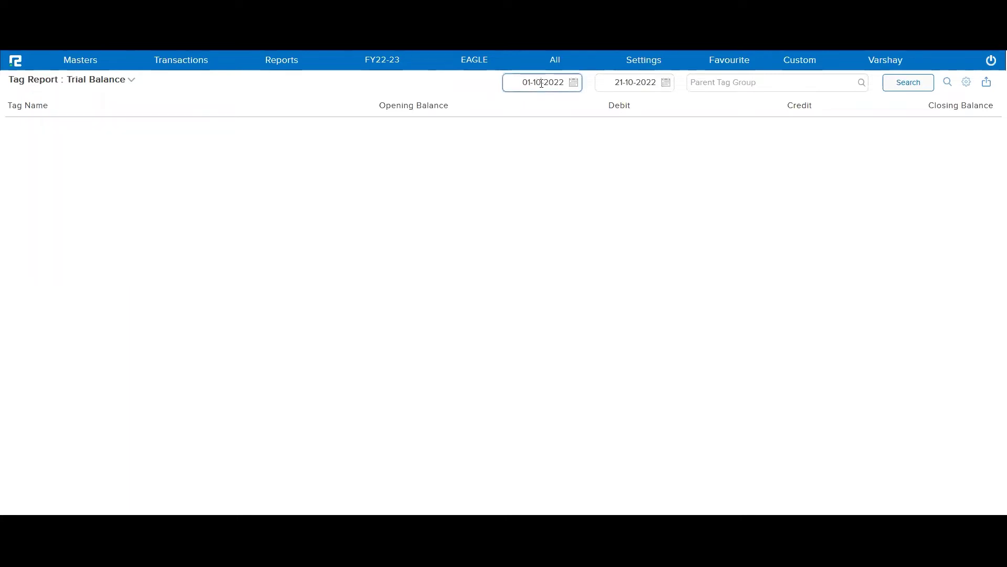
pyautogui.press('BackSpace')
pyautogui.press('BackSpace')
pyautogui.write('4')
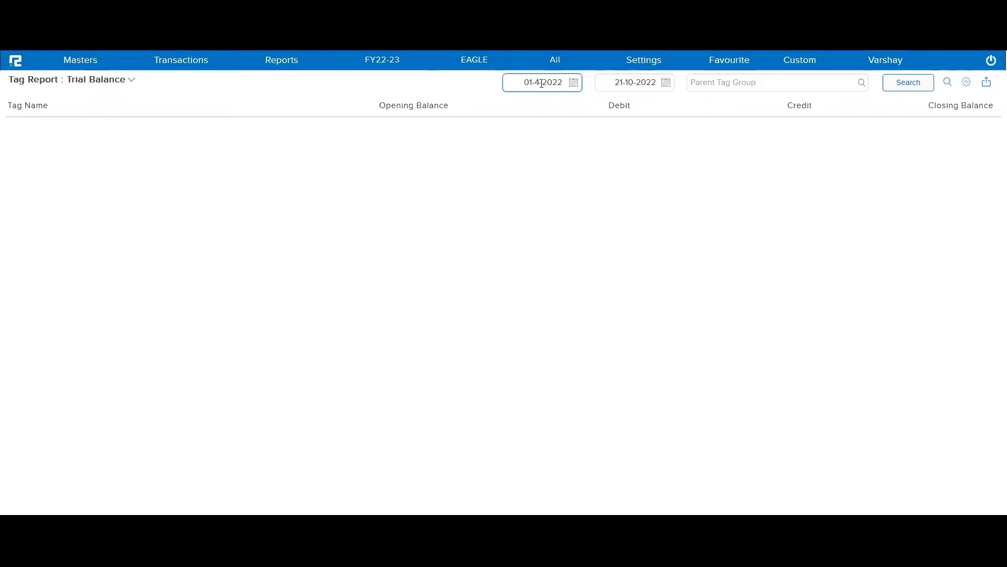
pyautogui.press('Tab')
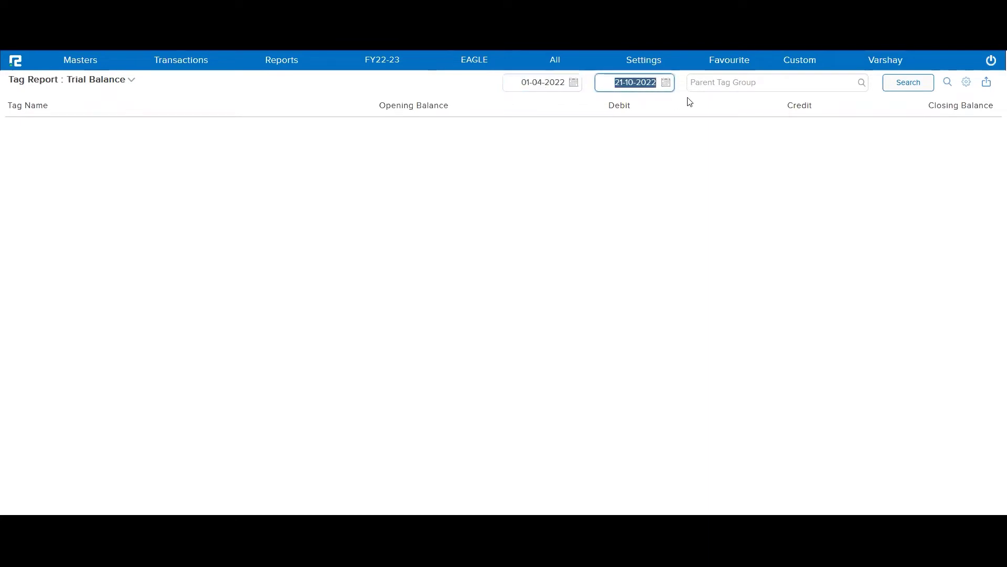
pyautogui.click(705, 90)
pyautogui.write('oper')
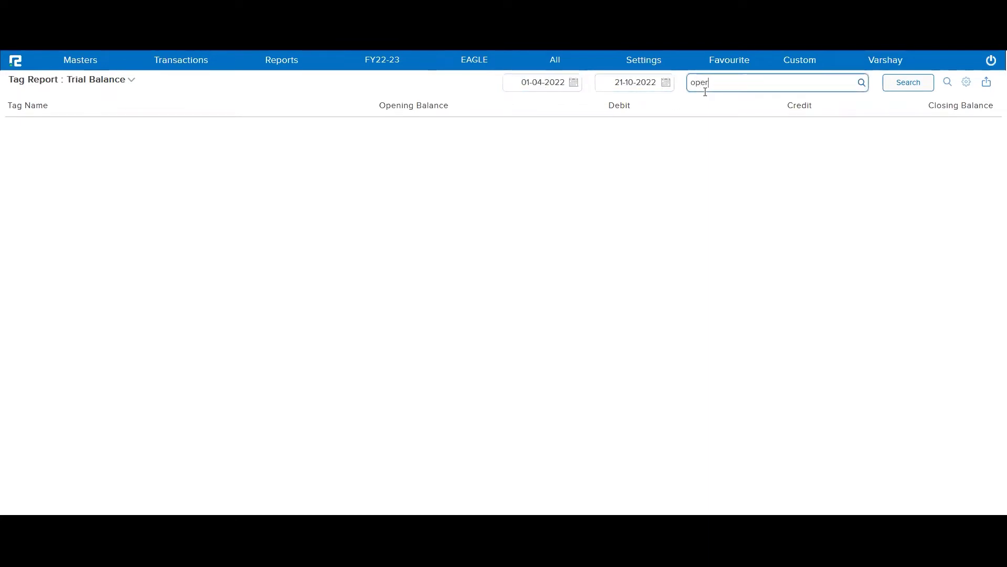
pyautogui.click(722, 107)
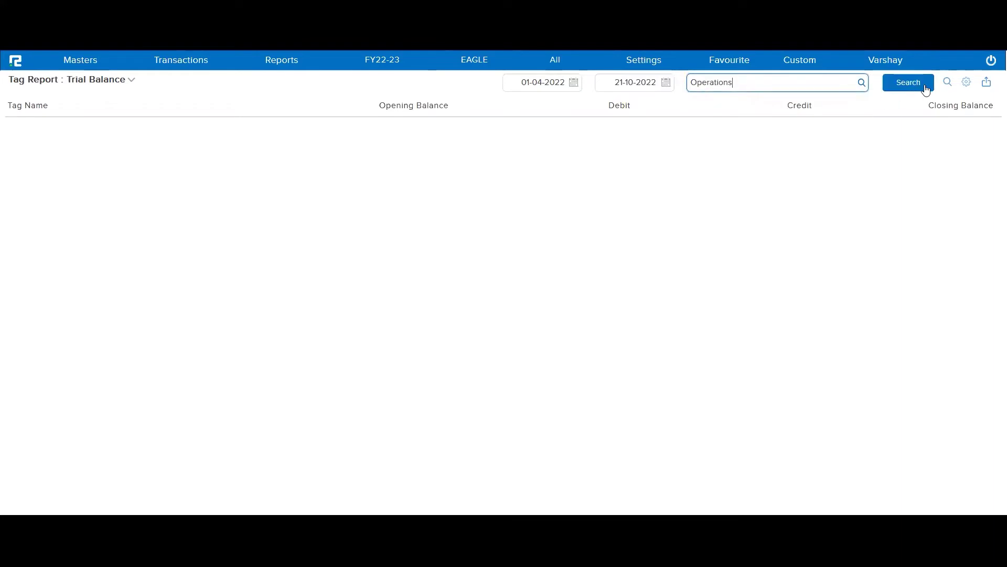
pyautogui.click(922, 87)
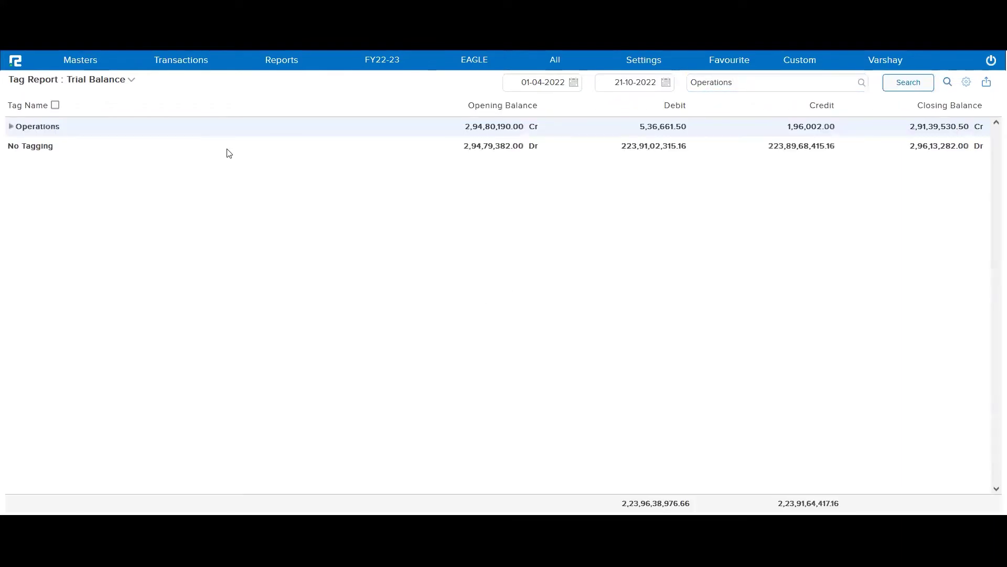
pyautogui.click(55, 105)
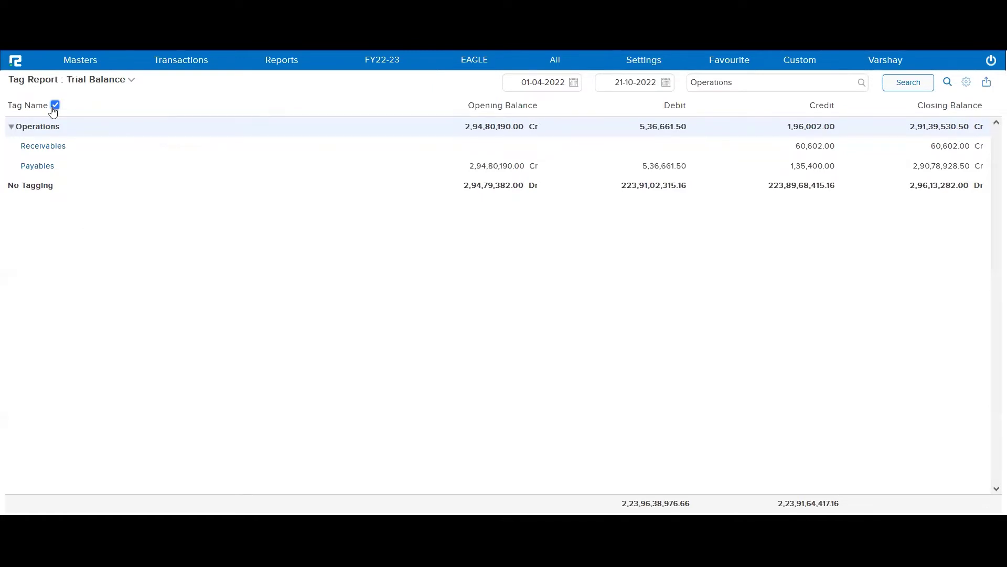
pyautogui.tripleClick(42, 188)
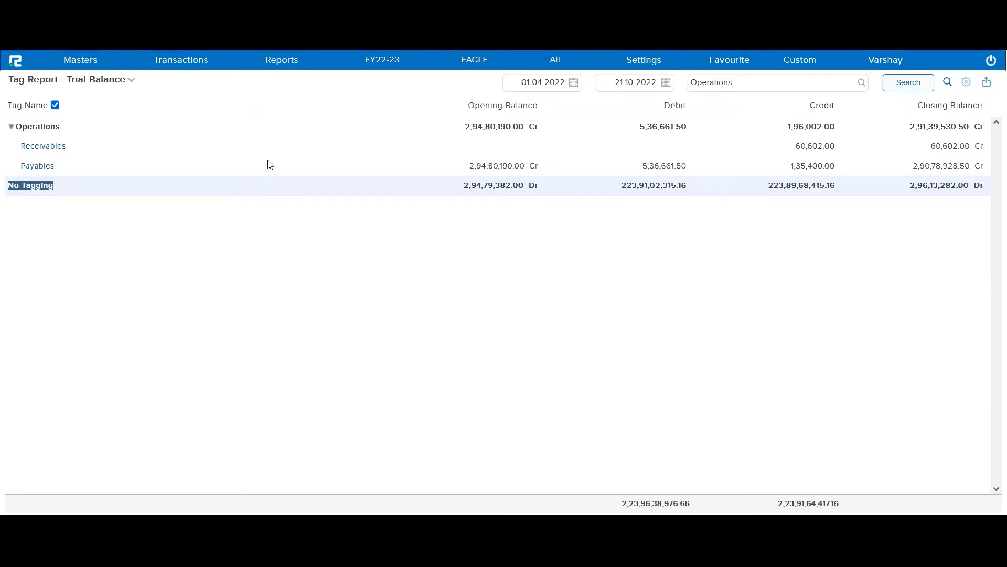
# - Export the tag trial balance to Excel, view the downloaded TagReport(TB).xls and return to RealBooks
pyautogui.click(987, 82)
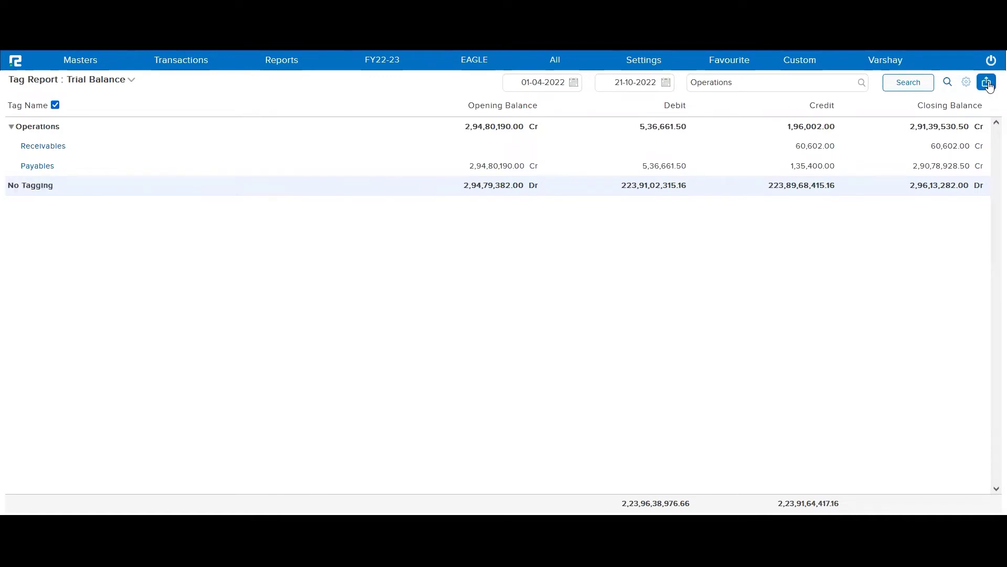
pyautogui.click(861, 122)
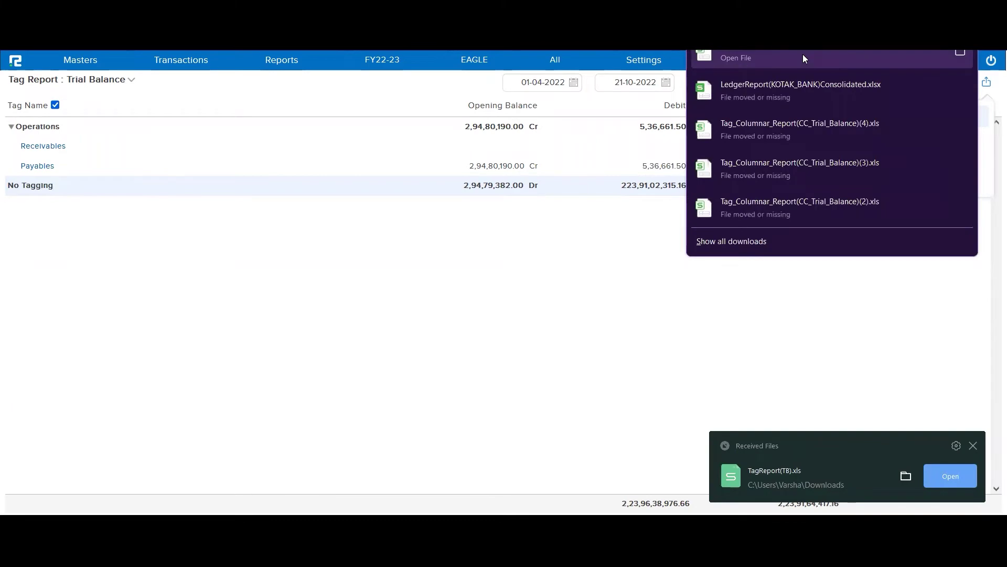
pyautogui.click(803, 55)
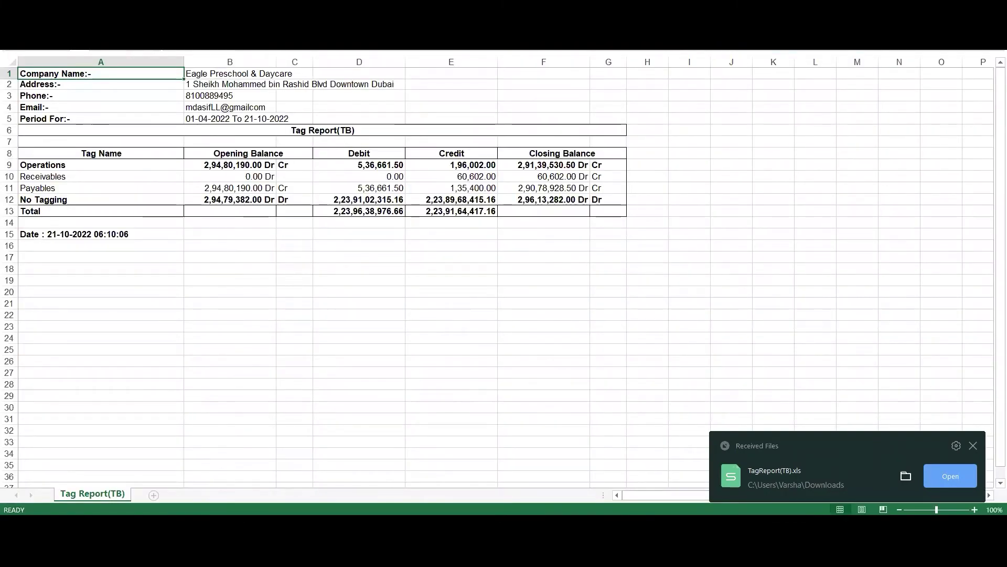
pyautogui.hotkey('alt', 'Tab')
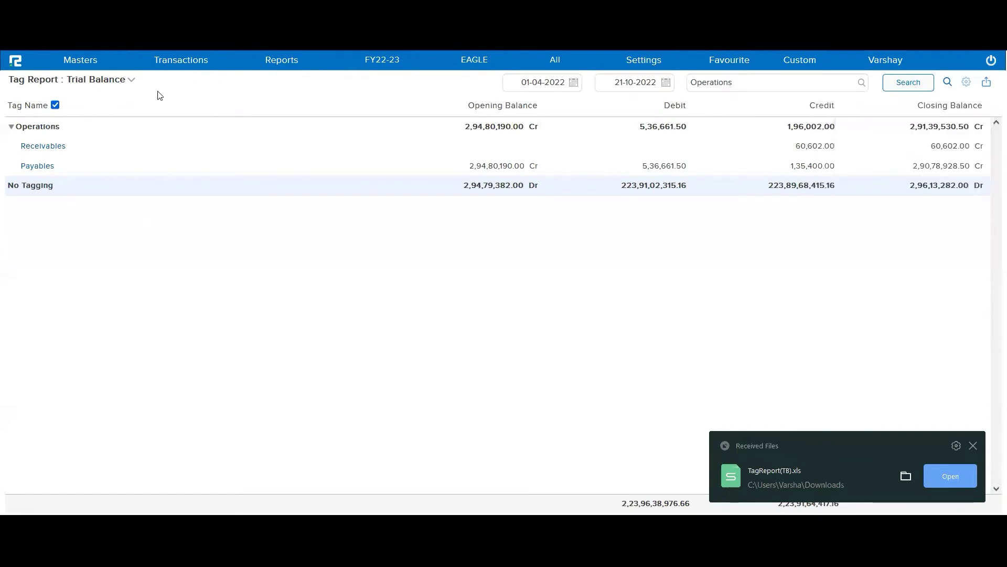
# - Switch the tag report to Trial Balance Columnar and select the Eagle Preschool & Daycare segment and the one listed directly beneath it
pyautogui.click(130, 80)
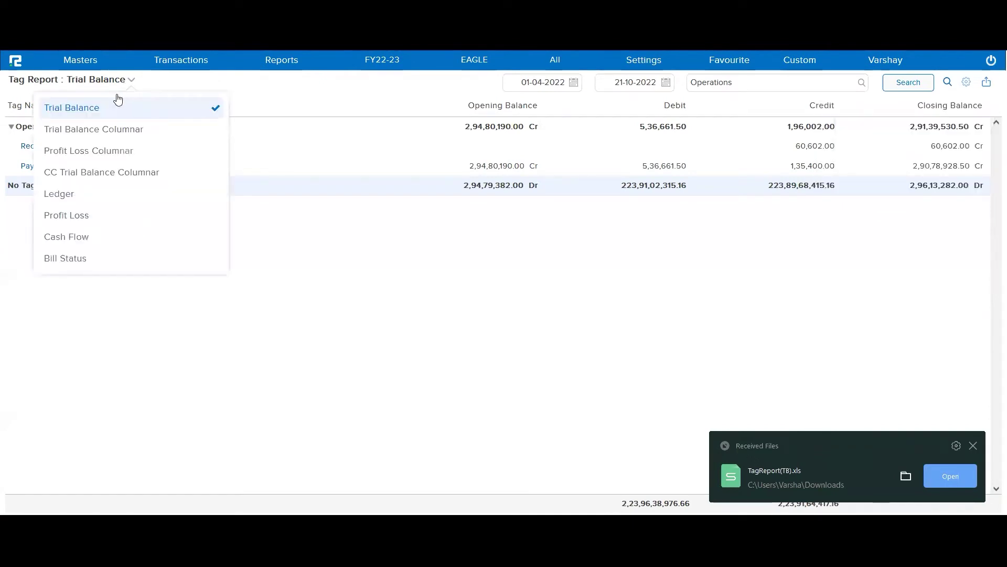
pyautogui.click(116, 132)
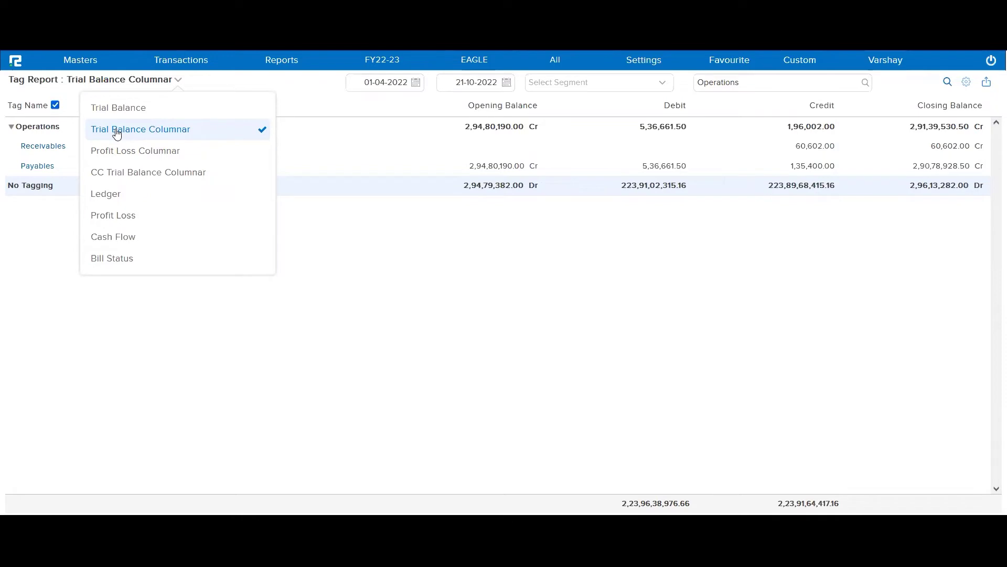
pyautogui.click(611, 264)
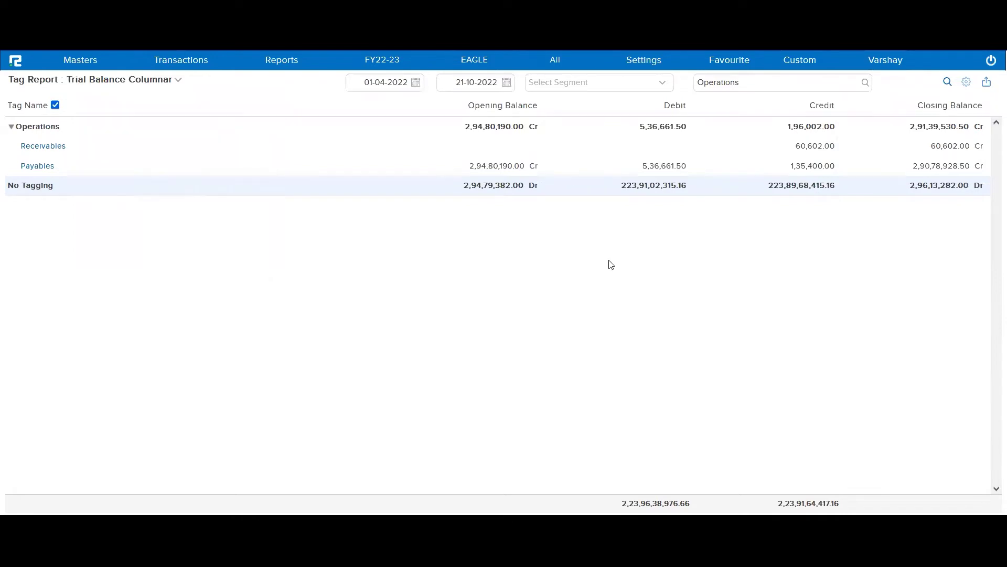
pyautogui.click(614, 87)
pyautogui.click(532, 113)
pyautogui.click(532, 128)
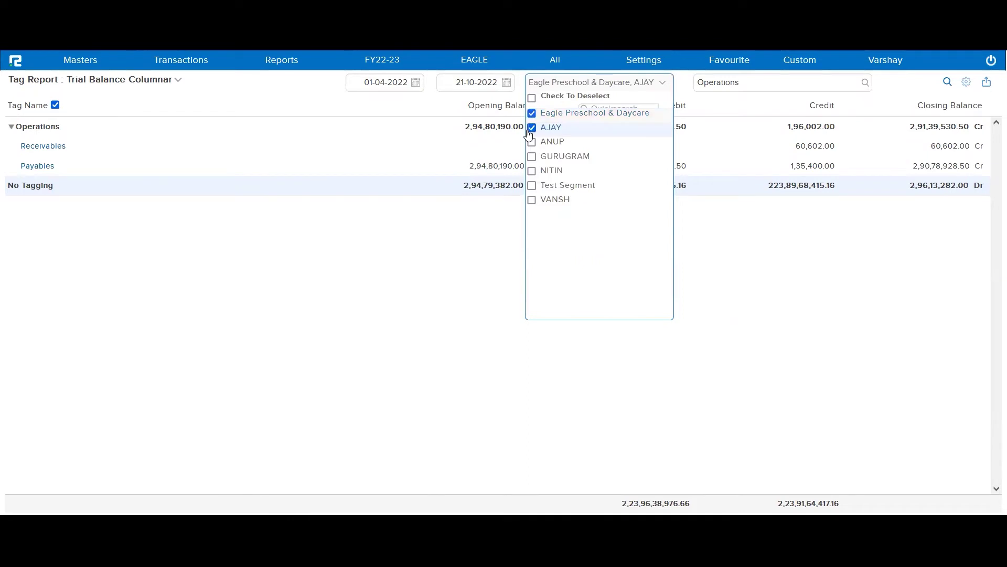
pyautogui.click(753, 219)
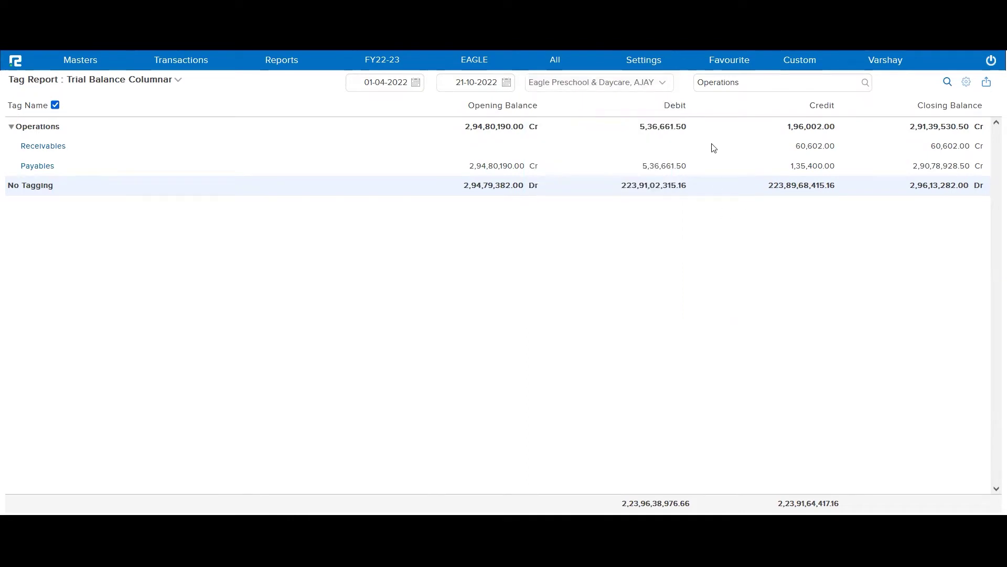
# - Export the columnar tag trial balance to Excel, open the downloaded file and examine its columns for each segment
pyautogui.click(987, 83)
pyautogui.click(847, 117)
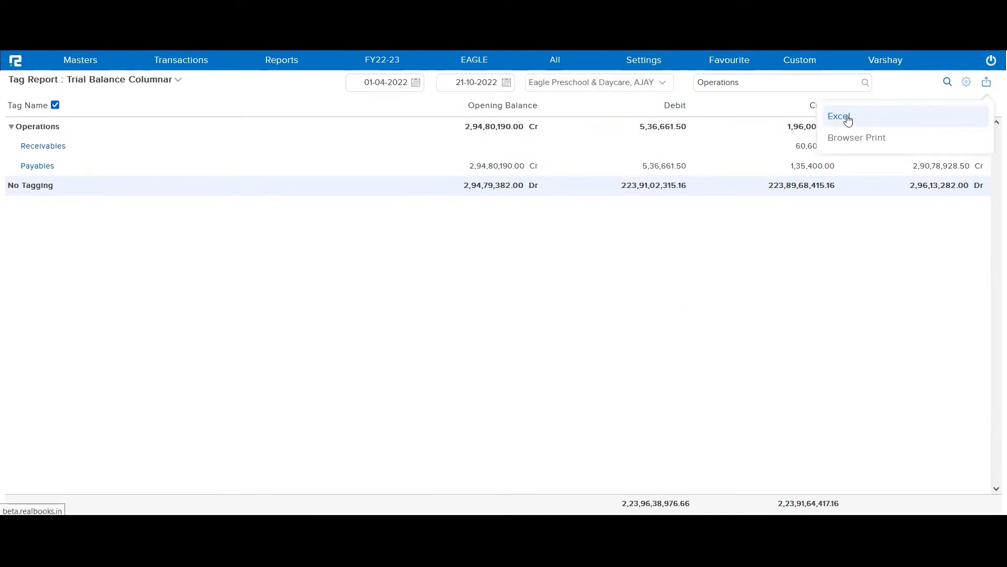
pyautogui.click(797, 62)
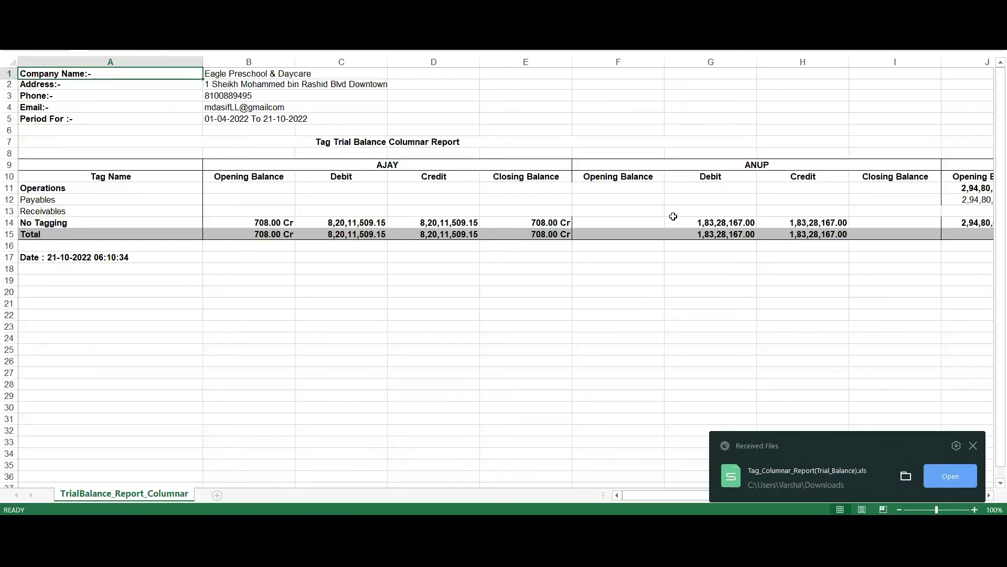
pyautogui.click(673, 214)
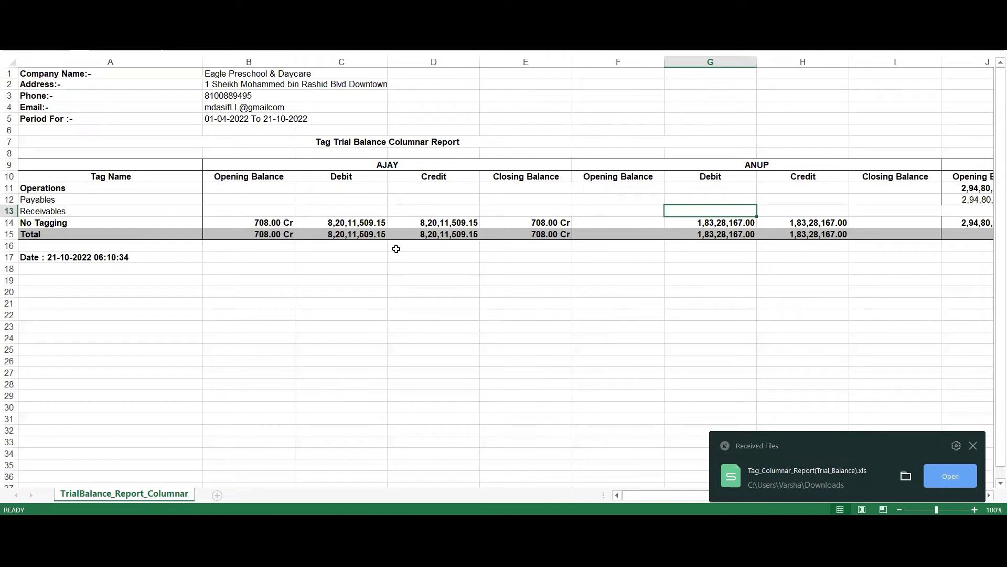
pyautogui.hscroll(1, 482, 275)
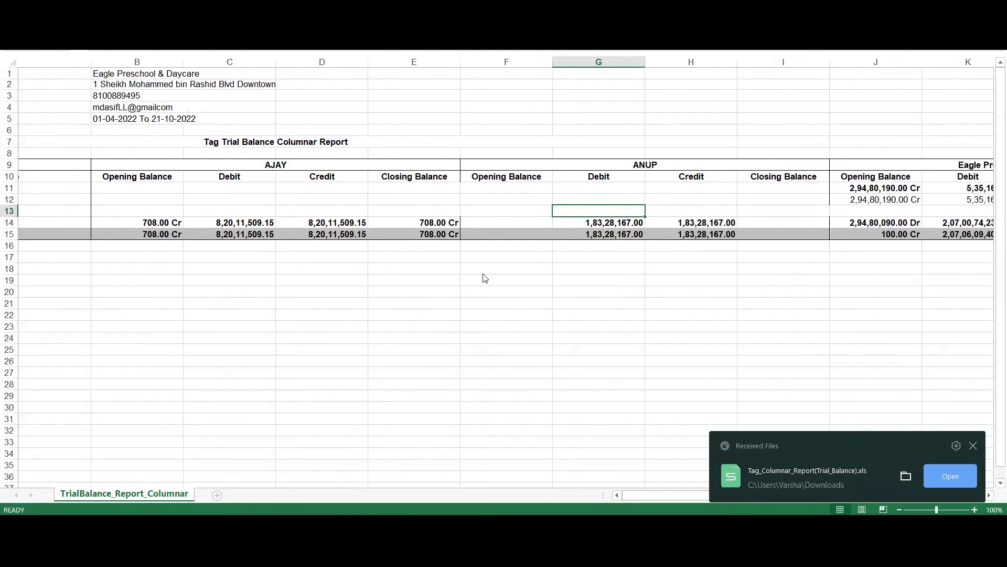
pyautogui.hscroll(4, 485, 278)
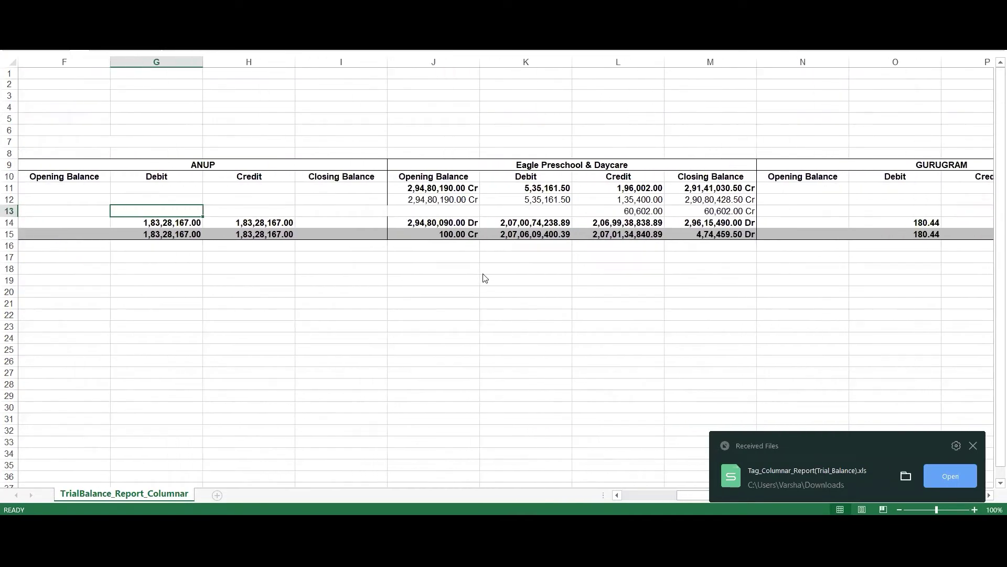
pyautogui.hscroll(1, 657, 282)
pyautogui.hscroll(-6, 603, 277)
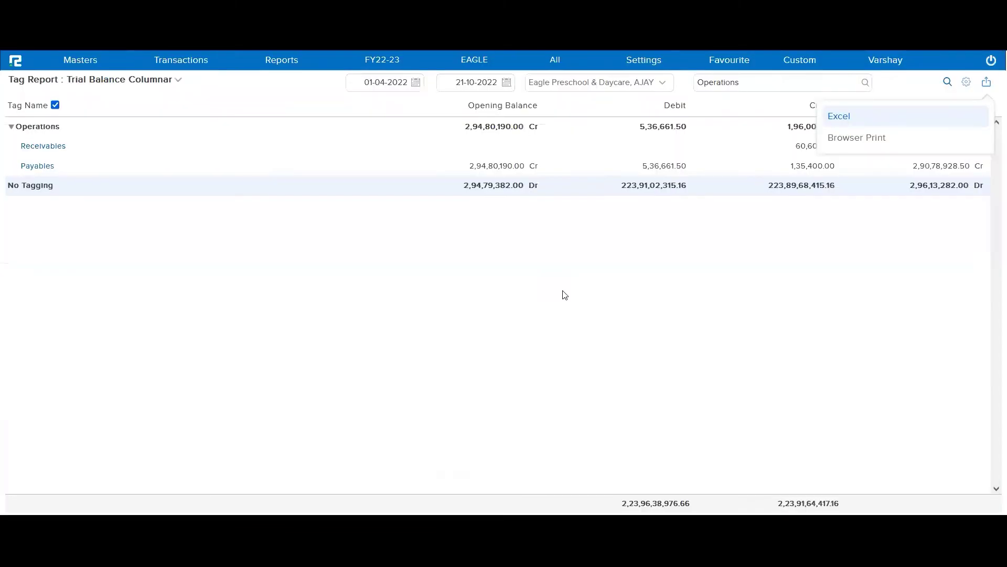
# - Switch the tag report to Profit Loss Columnar and check the selected segments and the Operations tag group
pyautogui.click(158, 81)
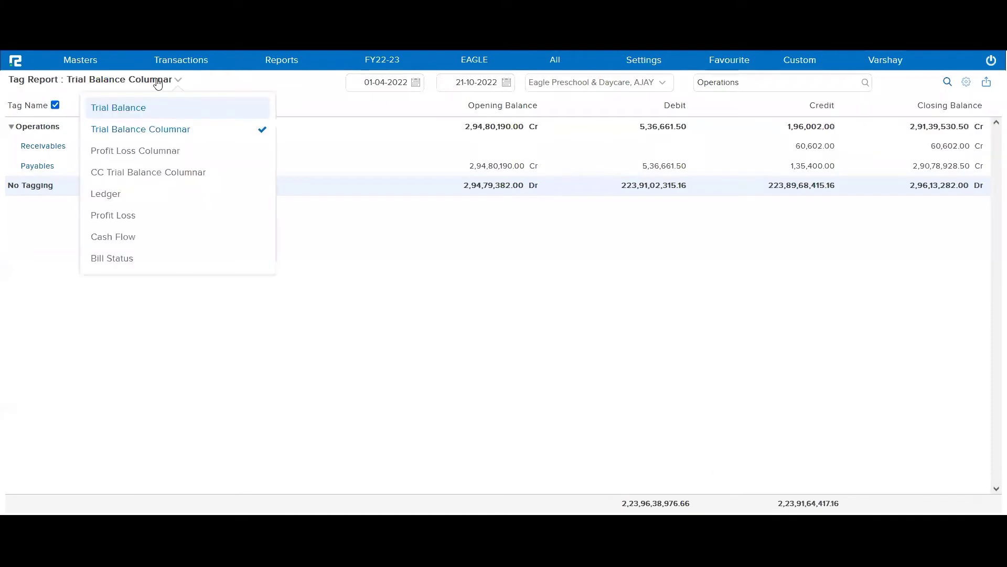
pyautogui.click(152, 152)
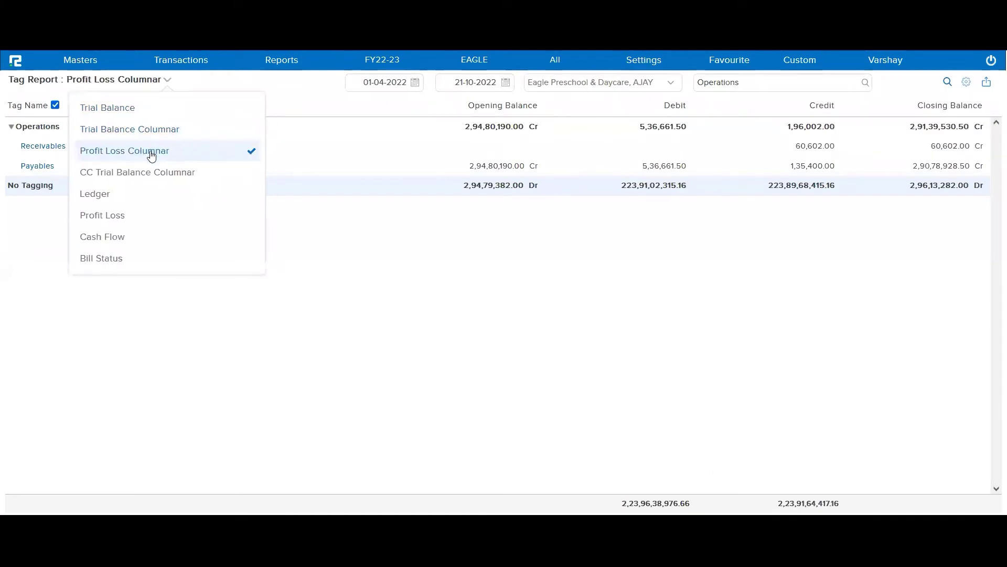
pyautogui.click(390, 246)
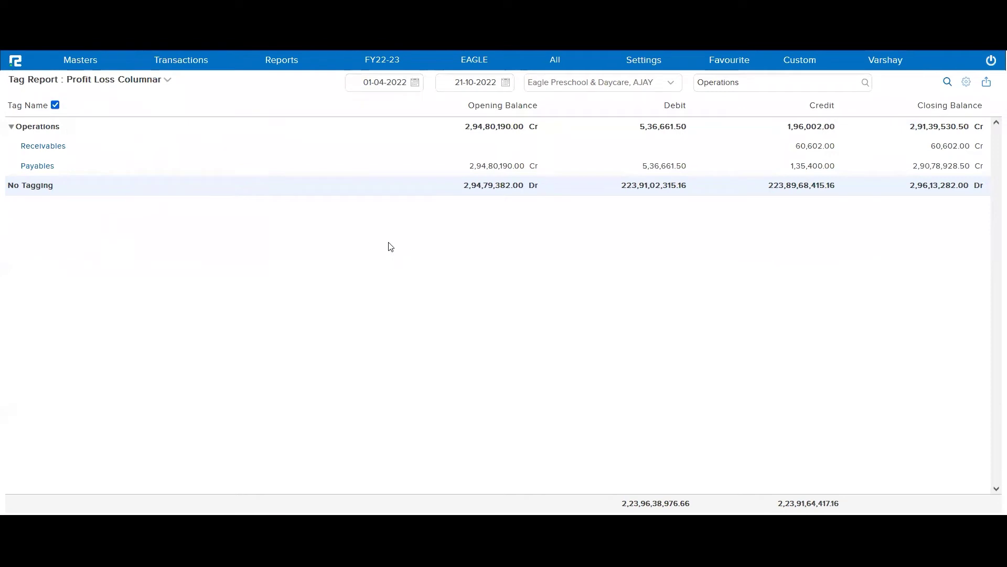
pyautogui.click(635, 90)
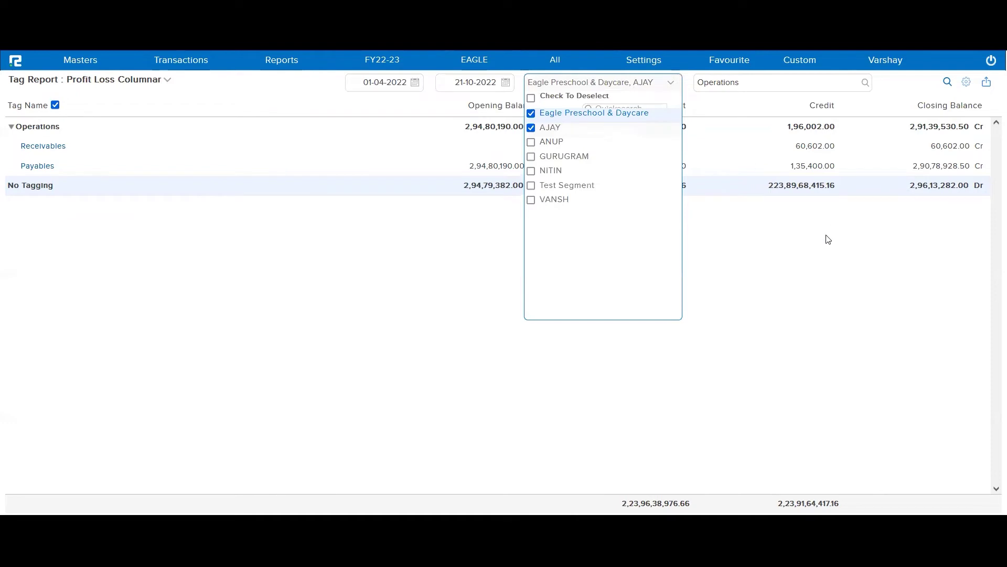
pyautogui.click(817, 258)
pyautogui.click(785, 85)
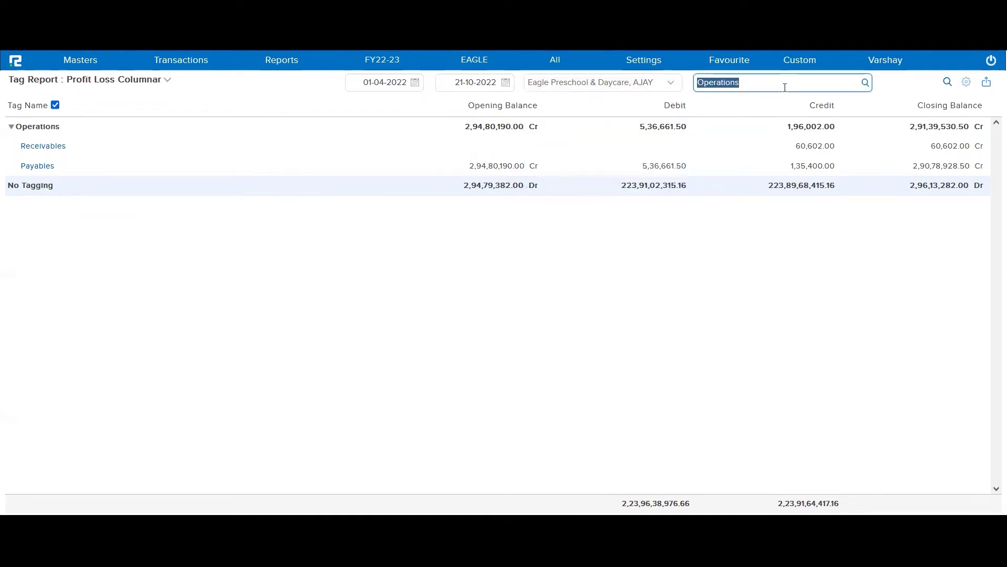
# - Export the columnar profit and loss tag report to Excel and open the downloaded PL_TagColumnar_Report.xlsx
pyautogui.click(986, 82)
pyautogui.click(850, 118)
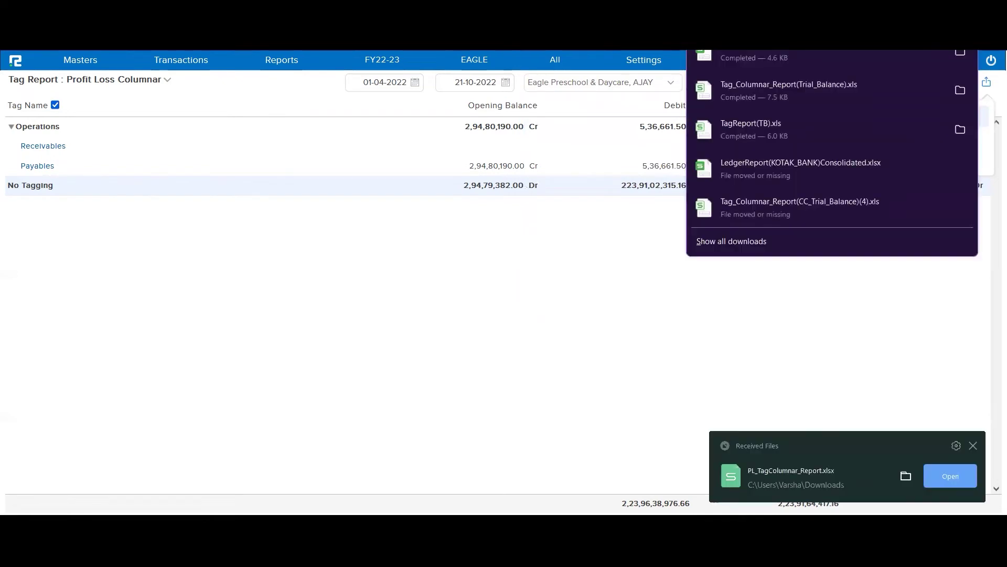
pyautogui.click(807, 52)
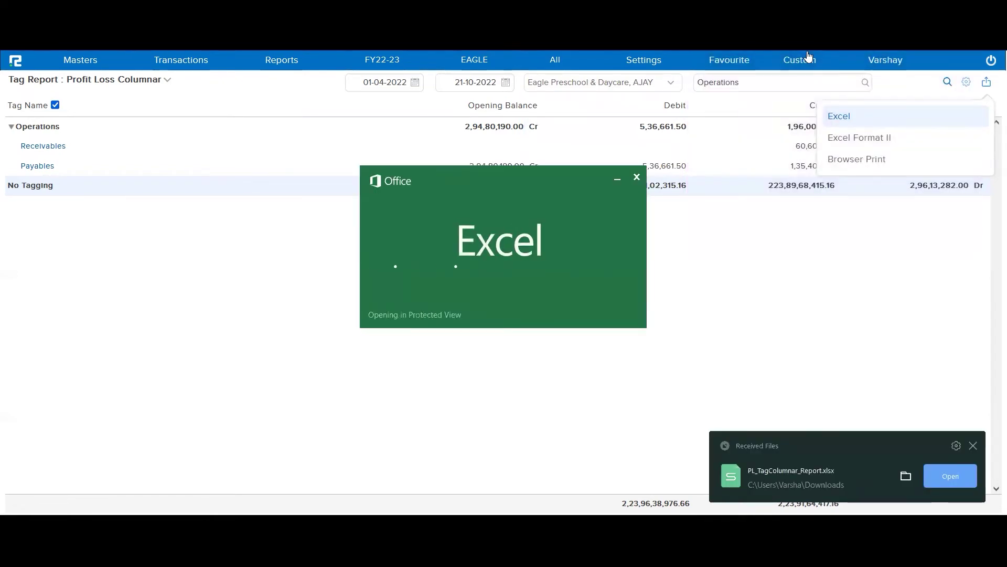
# - Examine the No Tagging row and each segment's expense and income columns through to Total, and close the workbook
pyautogui.click(634, 209)
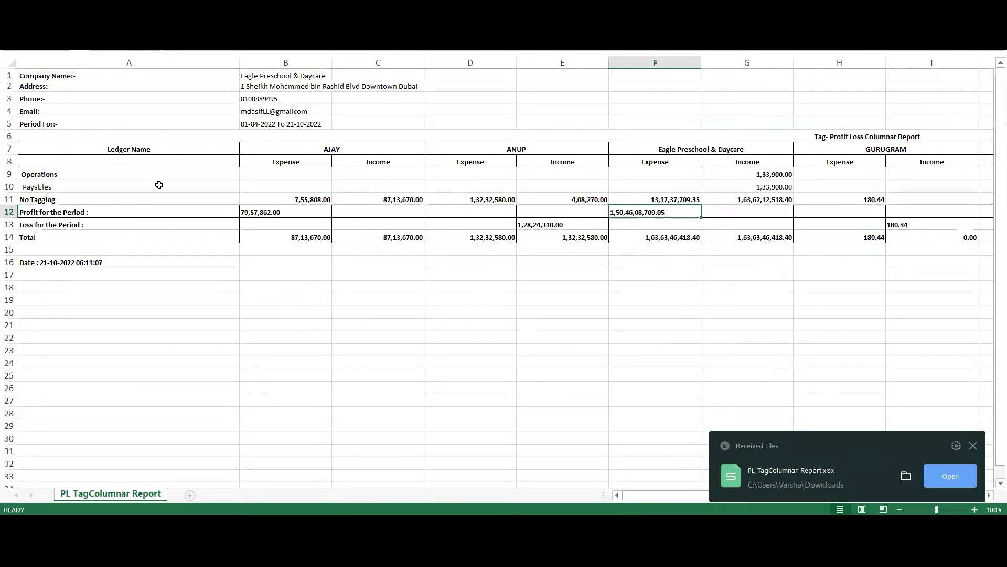
pyautogui.click(10, 200)
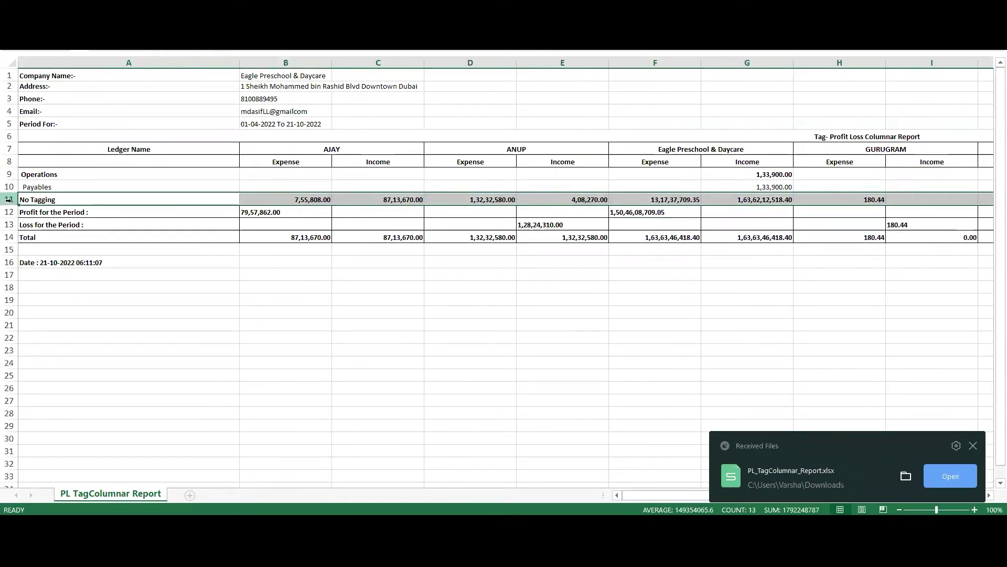
pyautogui.click(360, 250)
pyautogui.hscroll(2, 735, 197)
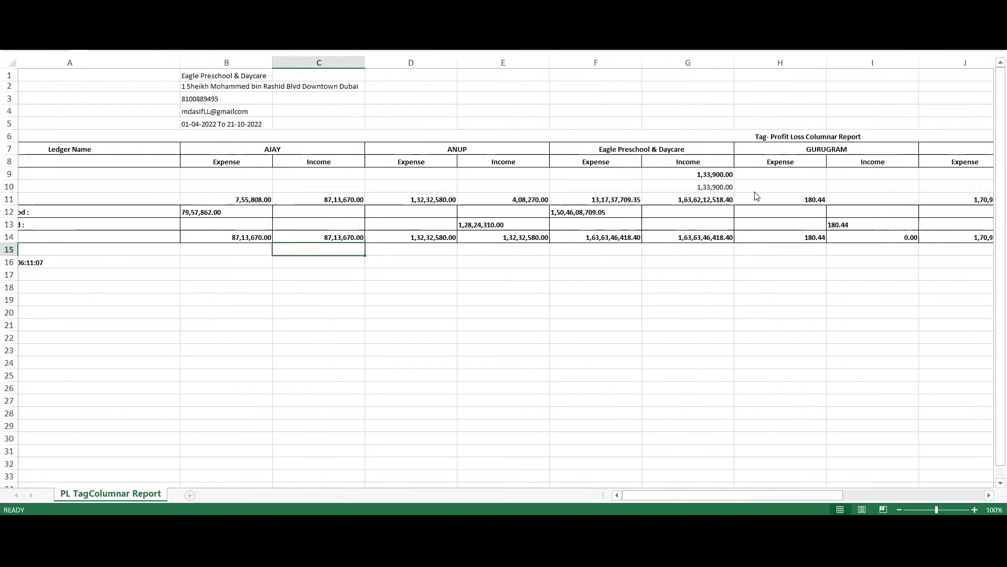
pyautogui.hscroll(7, 756, 196)
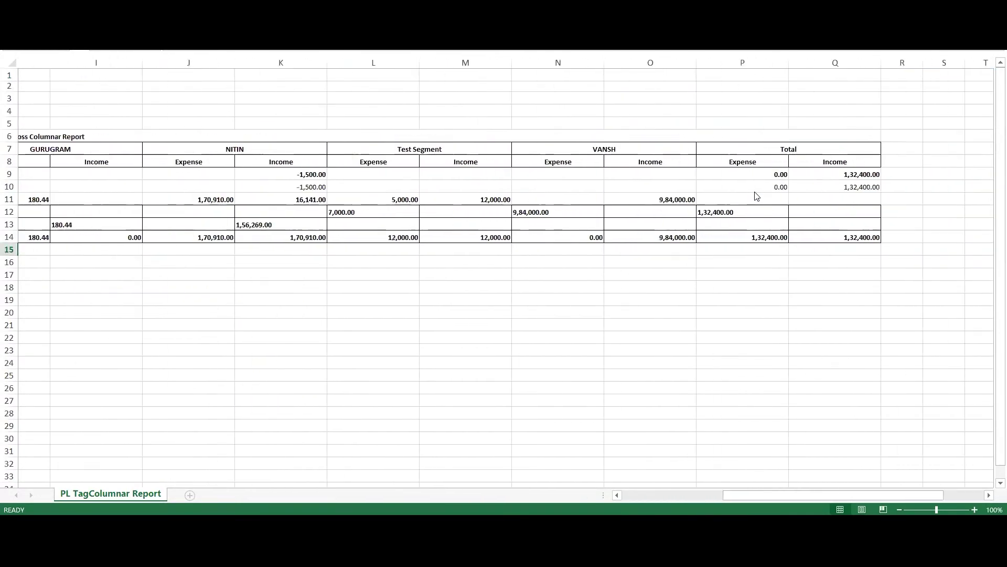
pyautogui.hscroll(-8, 524, 198)
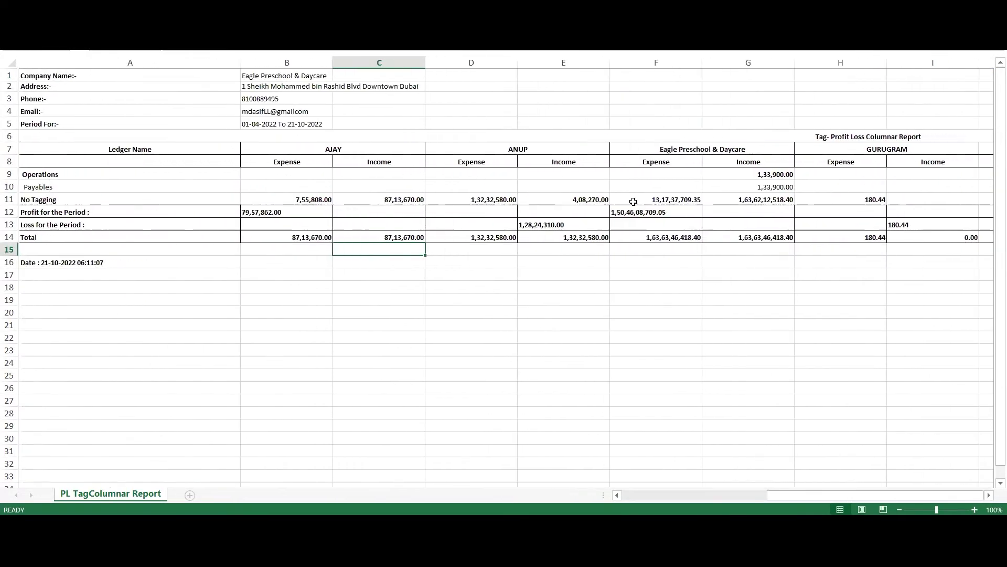
pyautogui.click(995, 41)
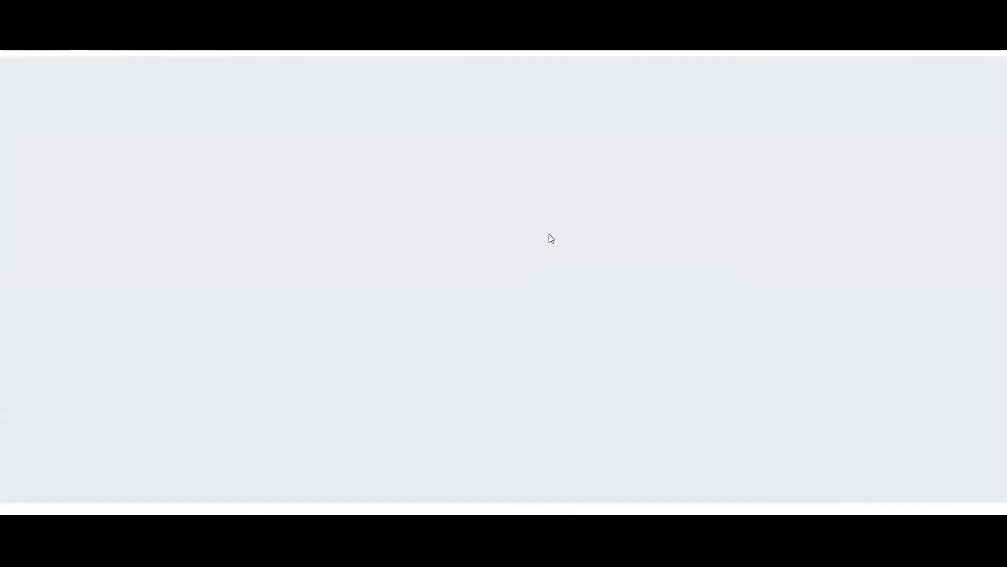
# - Switch the tag report to CC Trial Balance Columnar and open the Ledger report in a new browser tab
pyautogui.click(127, 82)
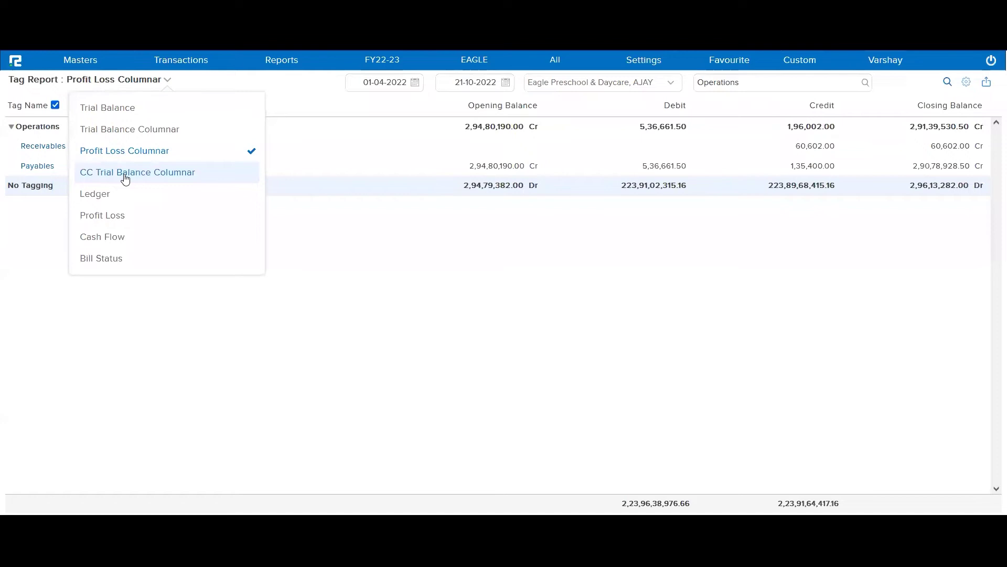
pyautogui.click(125, 174)
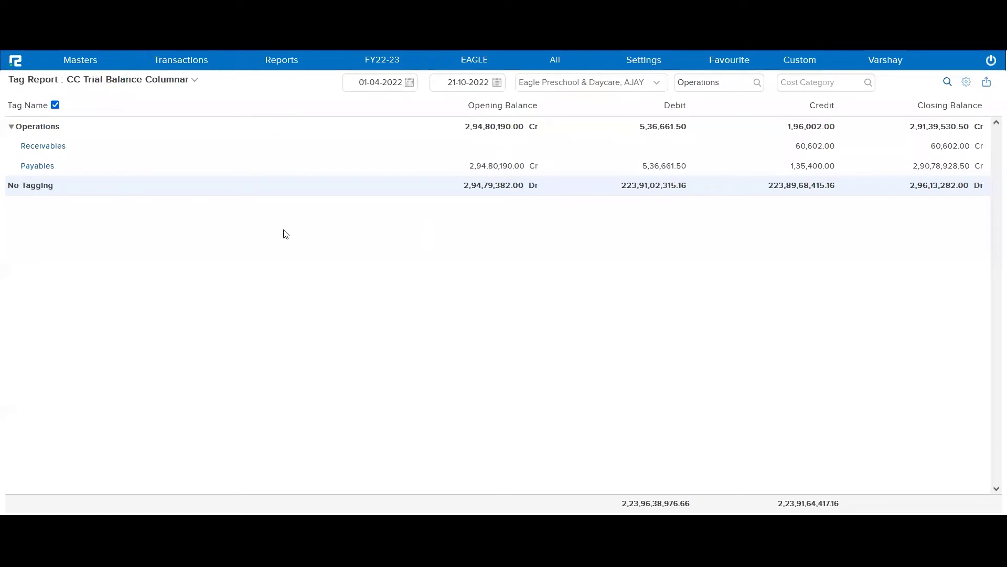
pyautogui.click(276, 62)
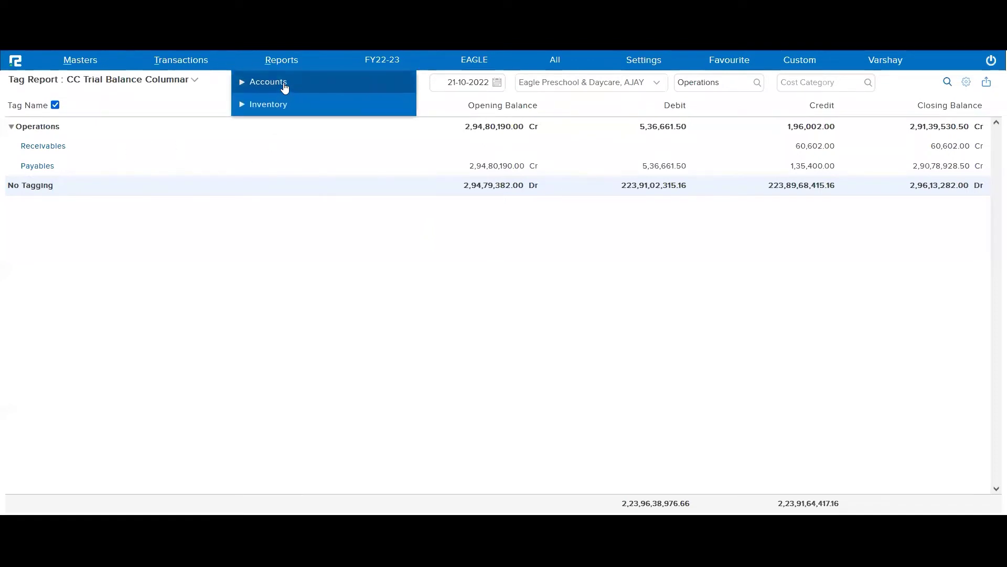
pyautogui.click(285, 85)
pyautogui.click(286, 128)
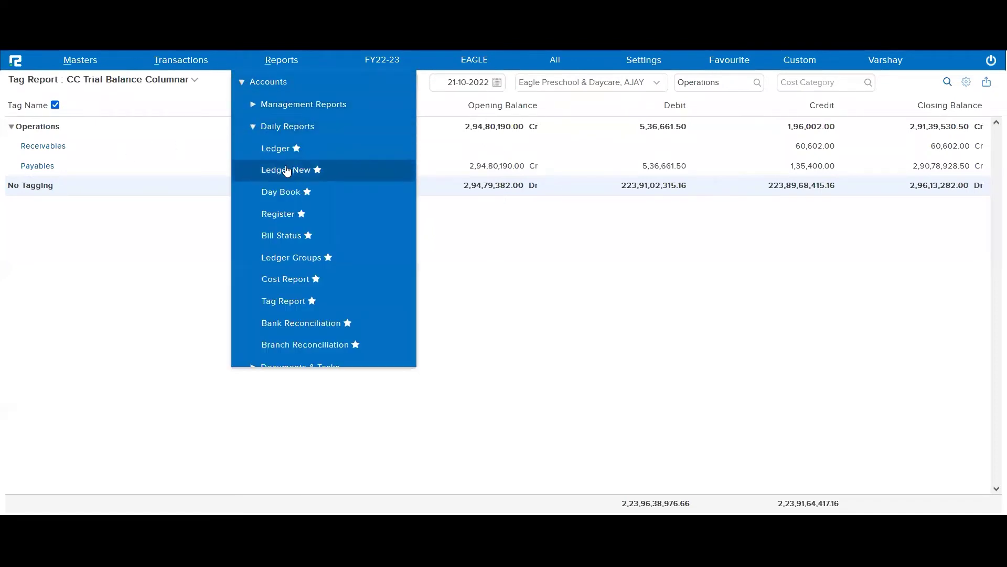
pyautogui.rightClick(280, 156)
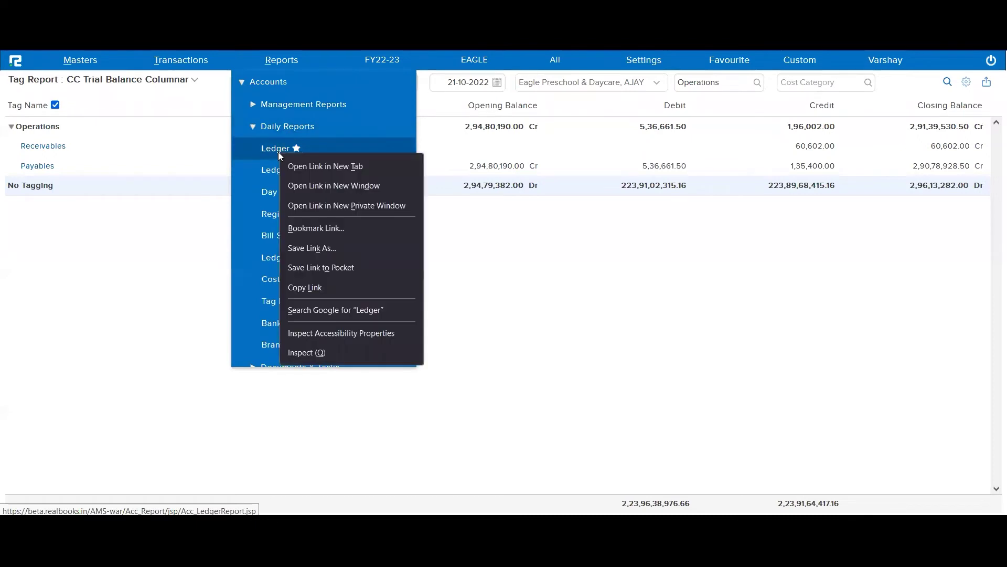
pyautogui.click(305, 164)
pyautogui.hotkey('ctrl', 'Tab')
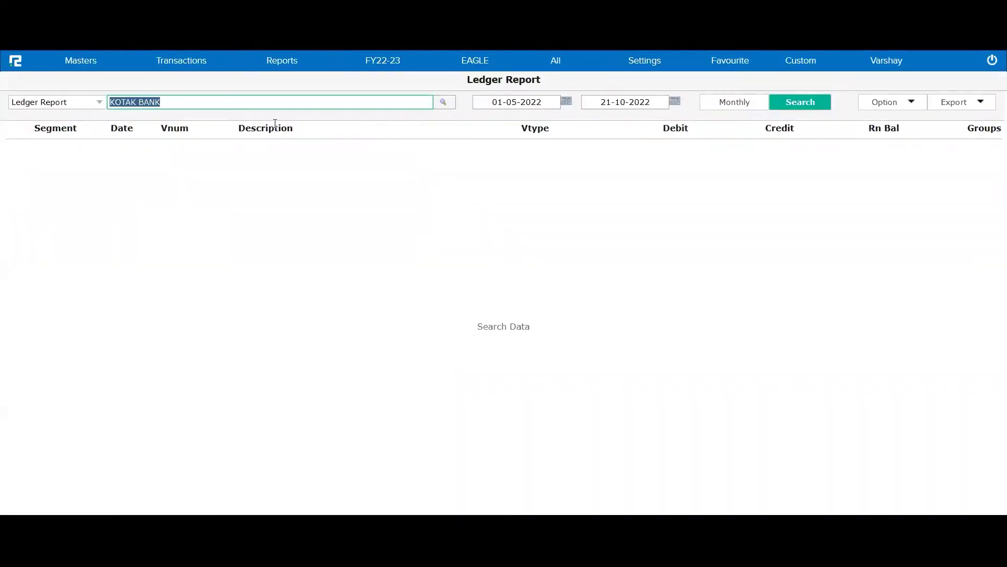
# - Run the ledger report for TAX AUDIT FEES from 01-05-2022 to 21-10-2022
pyautogui.write('tax audit')
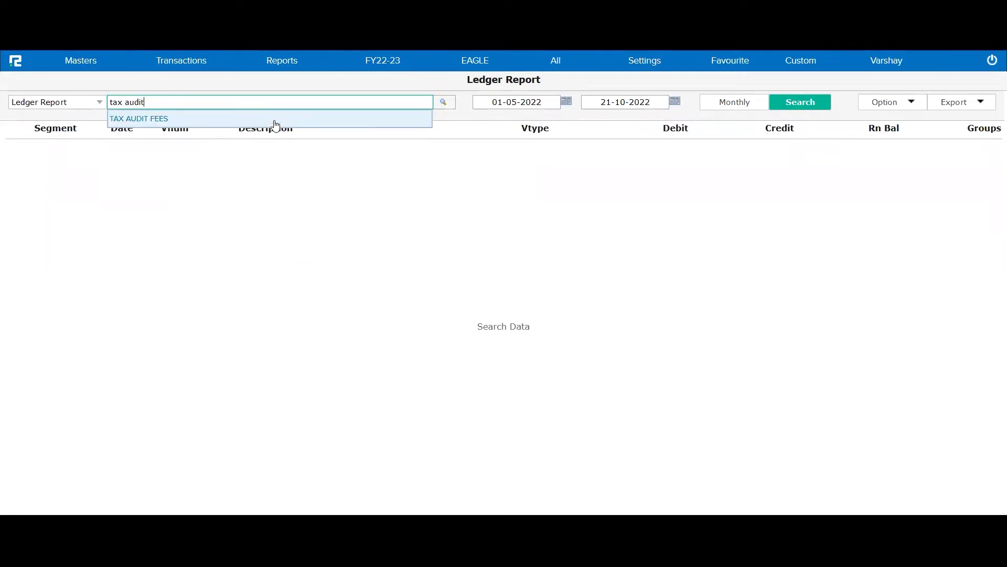
pyautogui.click(275, 120)
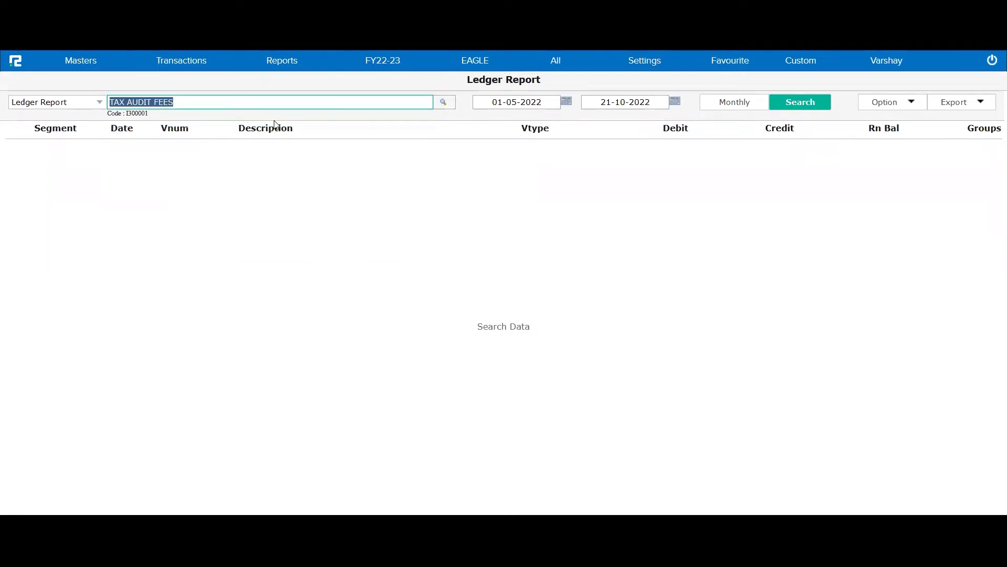
pyautogui.press('Tab')
pyautogui.press('Tab')
pyautogui.press('Tab')
pyautogui.press('Tab')
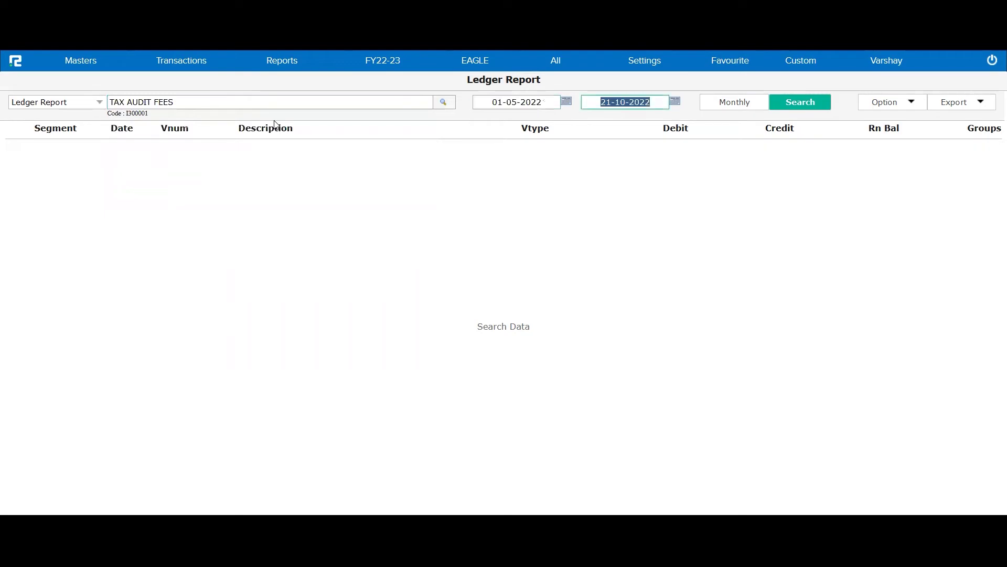
pyautogui.press('Return')
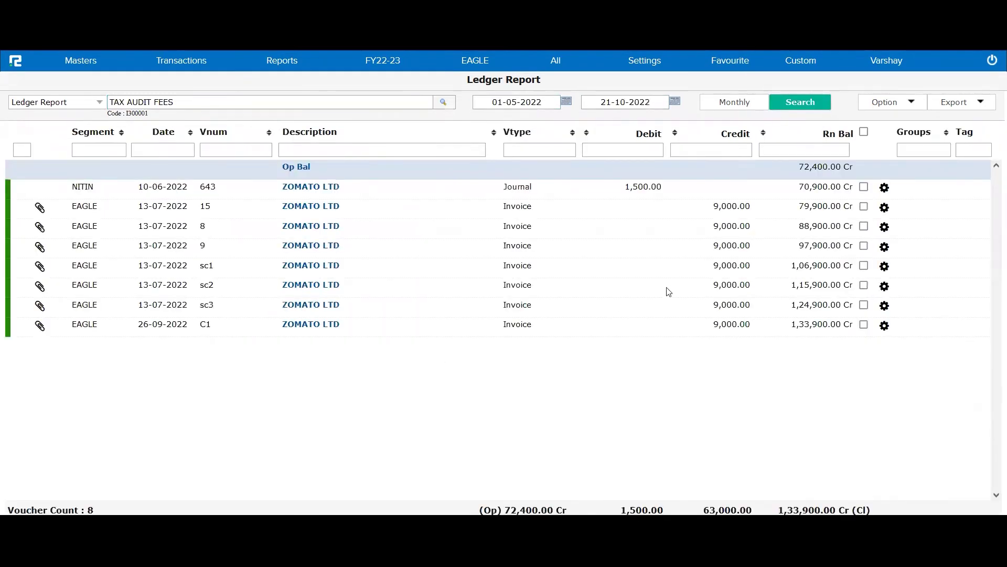
# - Show CC Details in the TAX AUDIT FEES ledger and look through the cost centers of its vouchers
pyautogui.click(694, 335)
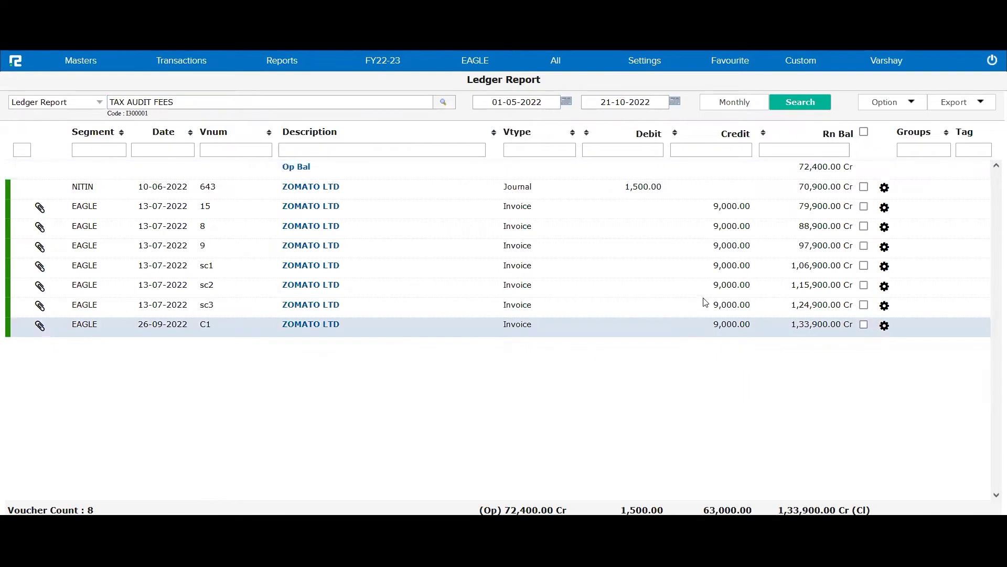
pyautogui.click(910, 109)
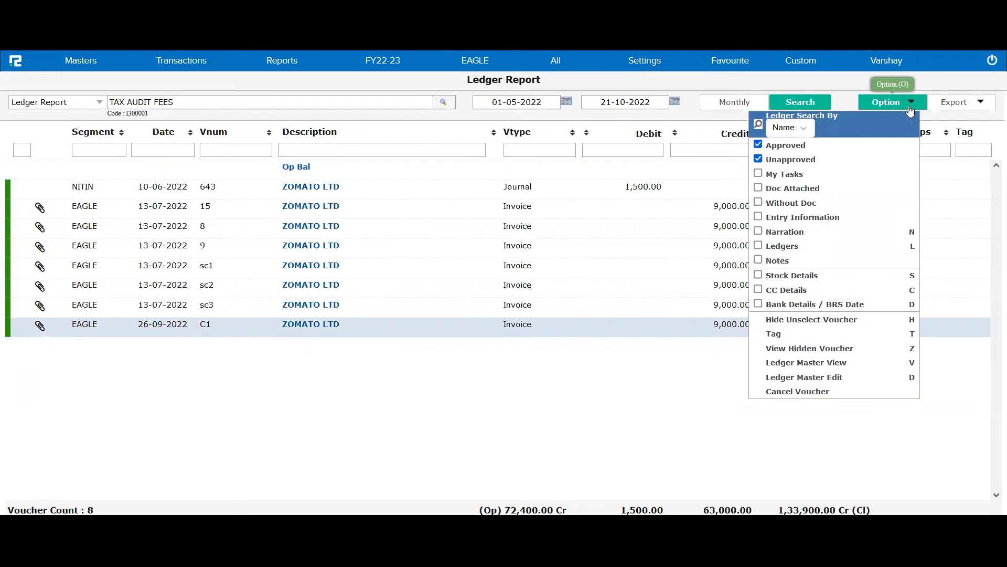
pyautogui.click(804, 294)
pyautogui.click(625, 404)
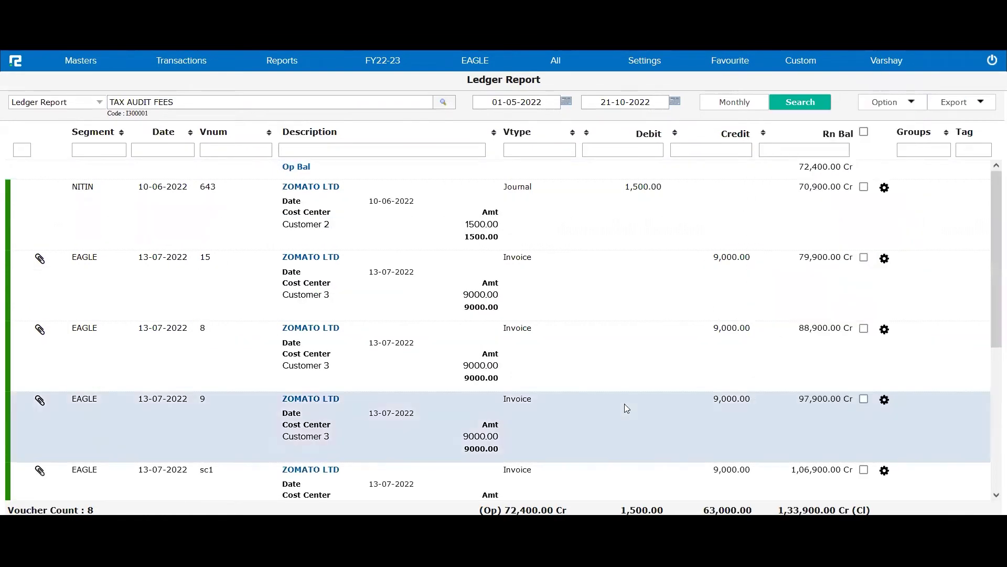
pyautogui.scroll(-5, 624, 404)
pyautogui.click(585, 328)
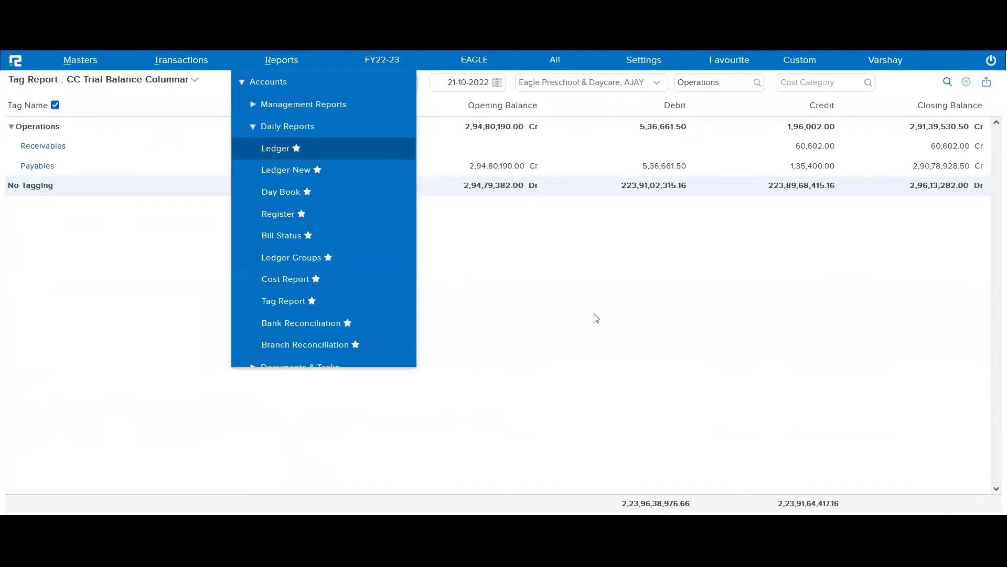
# - Return to the tag report, add the third listed segment to the selection and select the Operations tag group entry
pyautogui.click(513, 273)
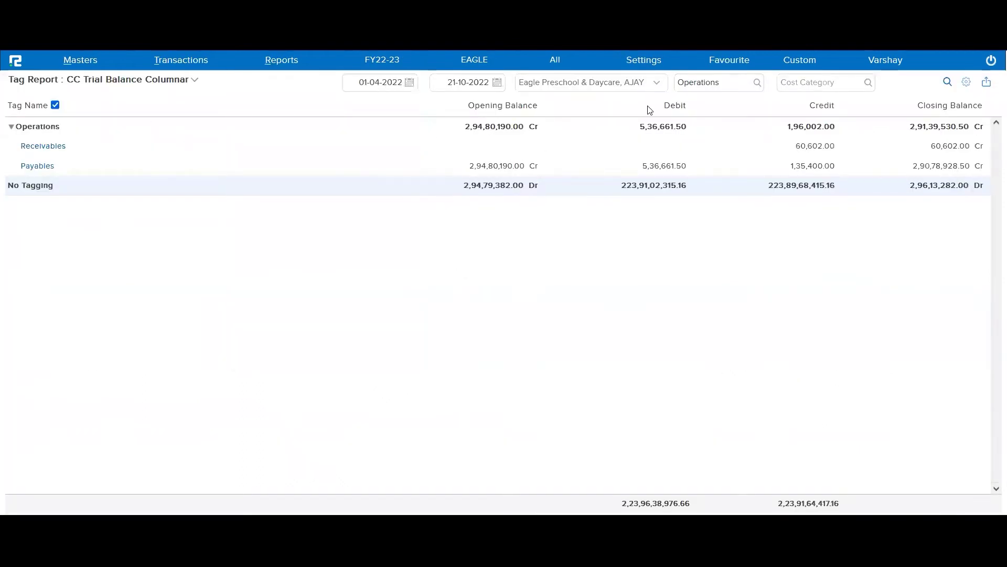
pyautogui.click(638, 82)
pyautogui.click(548, 143)
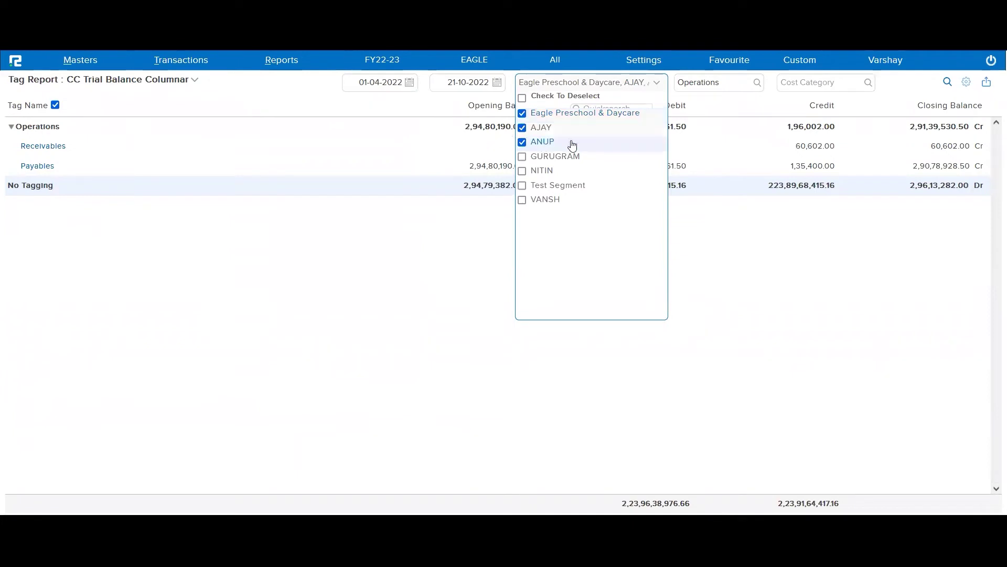
pyautogui.click(717, 98)
pyautogui.click(730, 84)
pyautogui.doubleClick(729, 83)
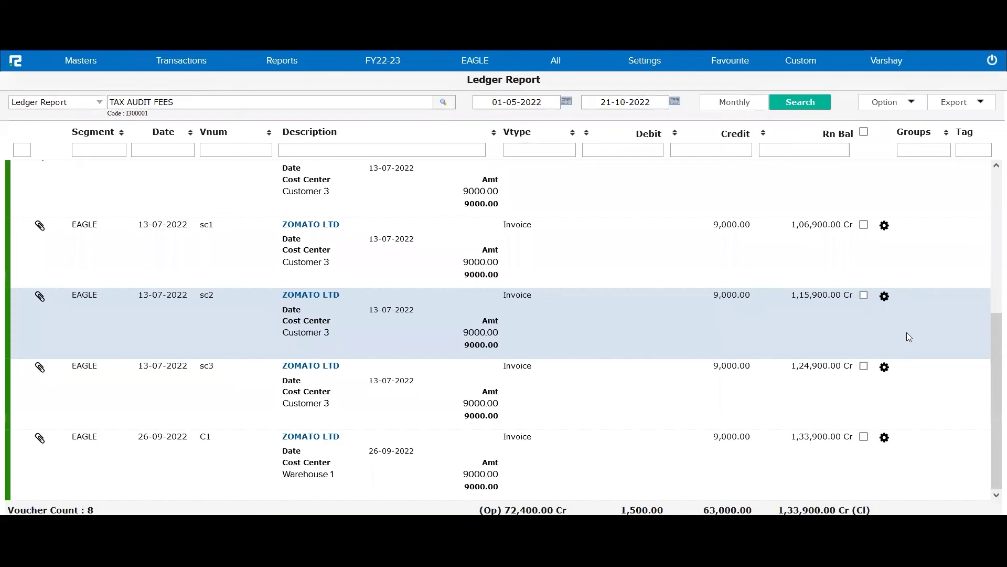
# - View the tags assigned to invoice sc2 in the TAX AUDIT FEES ledger, checking its Operations tag group
pyautogui.click(884, 296)
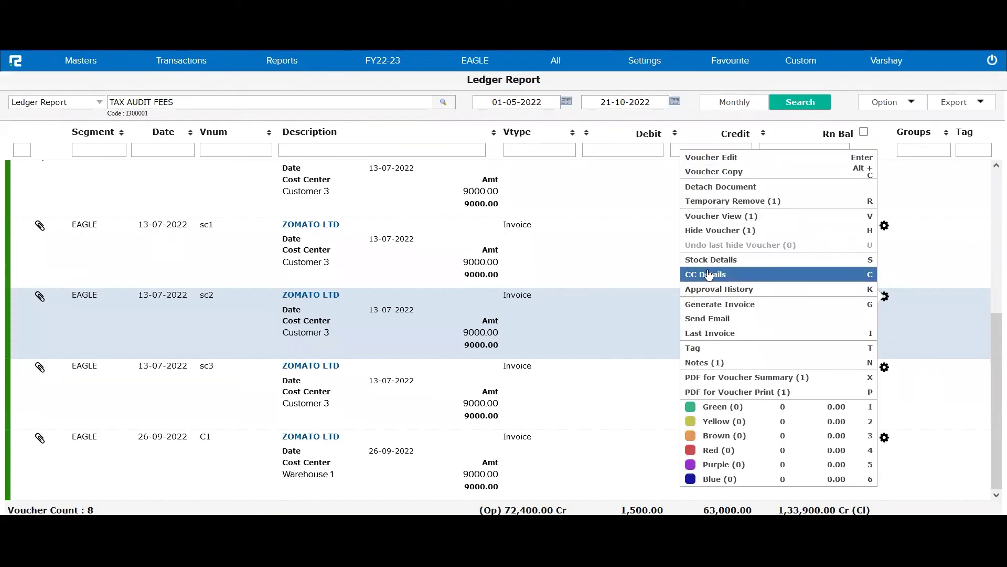
pyautogui.click(706, 348)
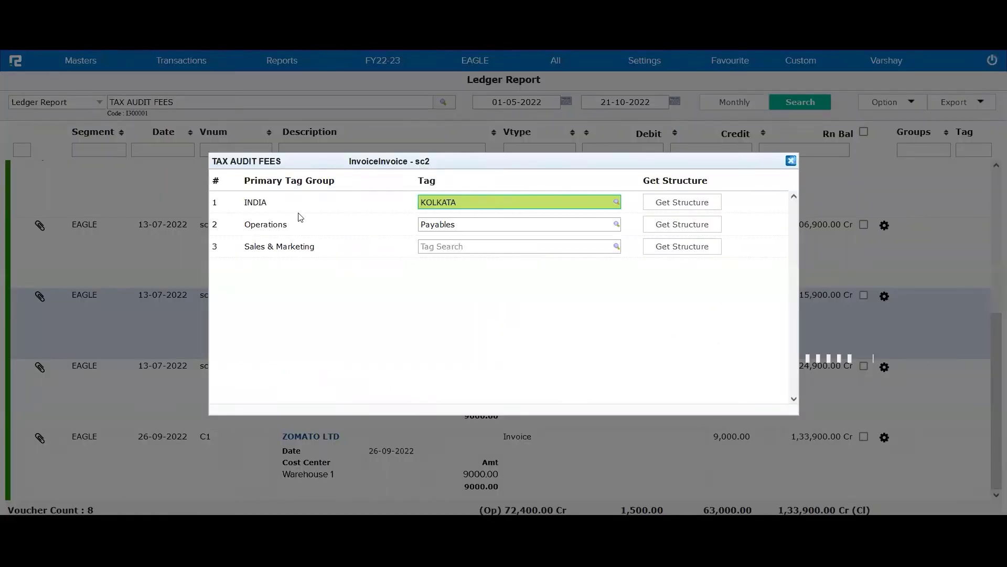
pyautogui.doubleClick(276, 224)
pyautogui.press('Escape')
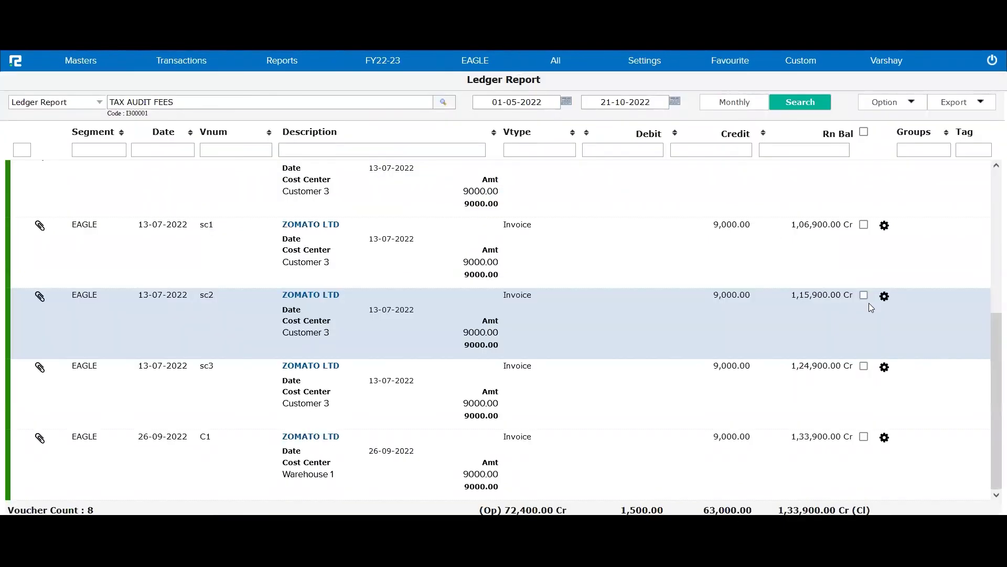
pyautogui.click(884, 298)
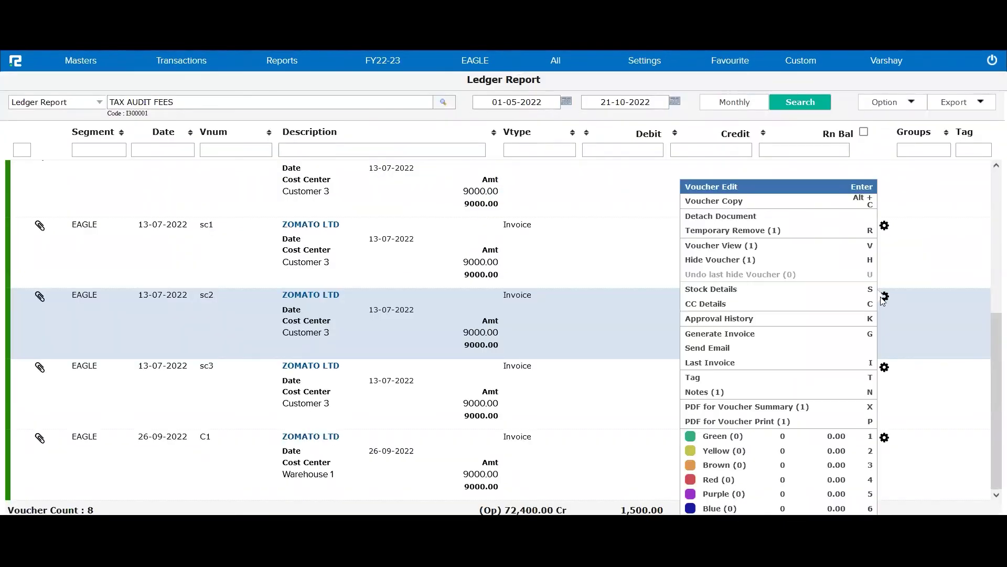
pyautogui.click(706, 381)
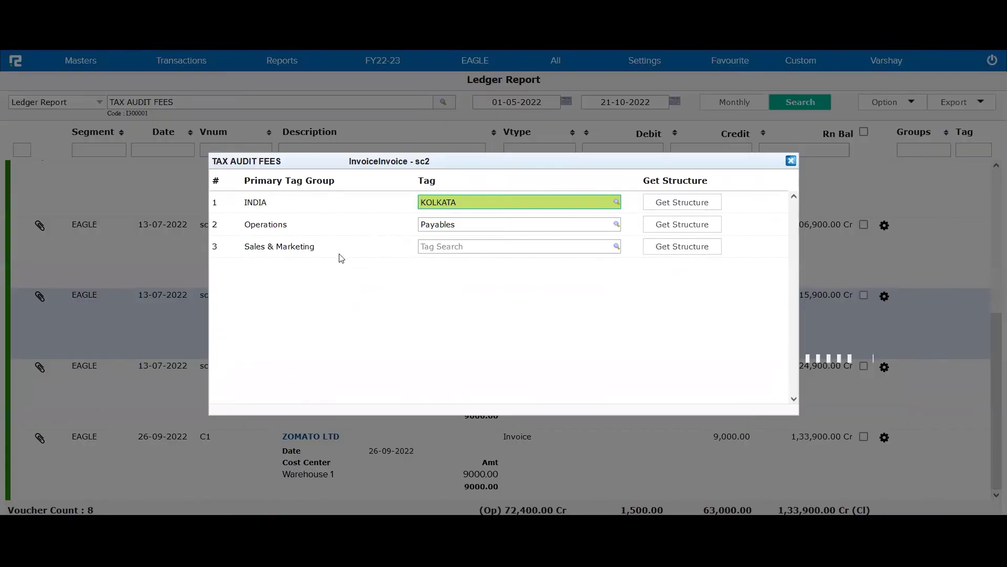
# - Close the tag view of invoice sc2 and set the tag group of the CC Trial Balance Columnar report to INDIA
pyautogui.doubleClick(472, 197)
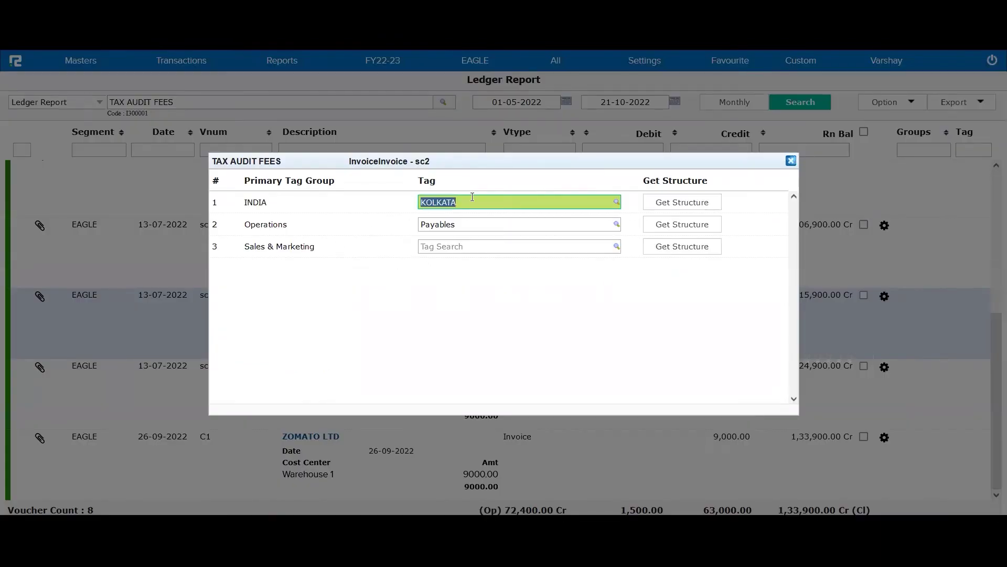
pyautogui.click(791, 160)
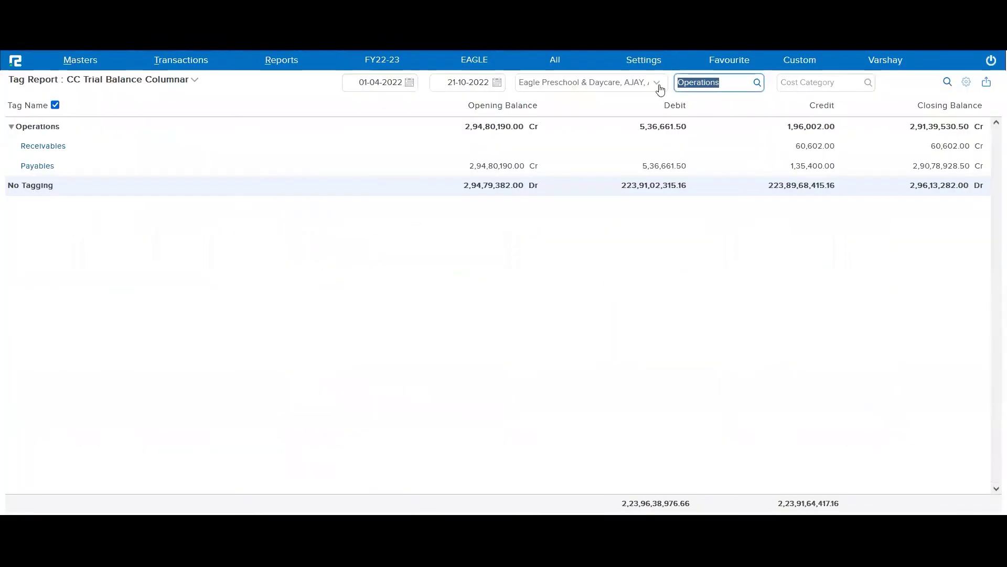
pyautogui.write('INDIA')
pyautogui.press('Return')
pyautogui.press('Tab')
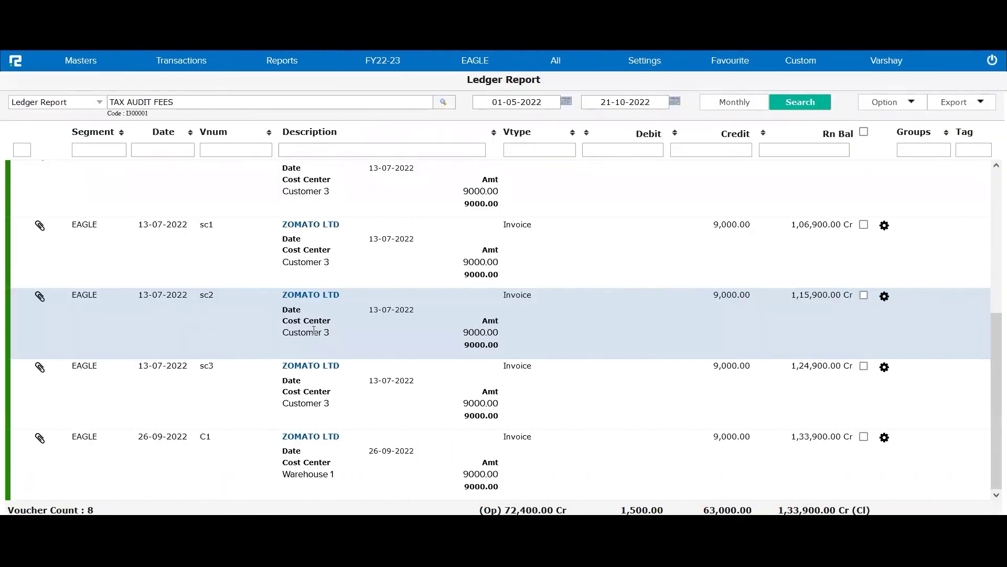
# - Check the cost center of invoice sc2 in the ledger report and set the tag report's cost category to Customer [ CG ]
pyautogui.tripleClick(314, 330)
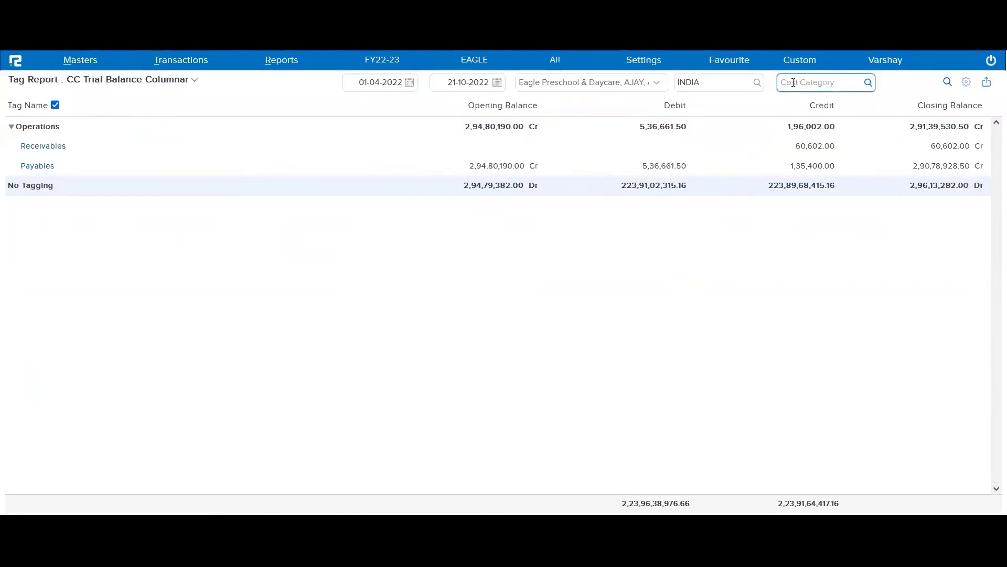
pyautogui.write('custo')
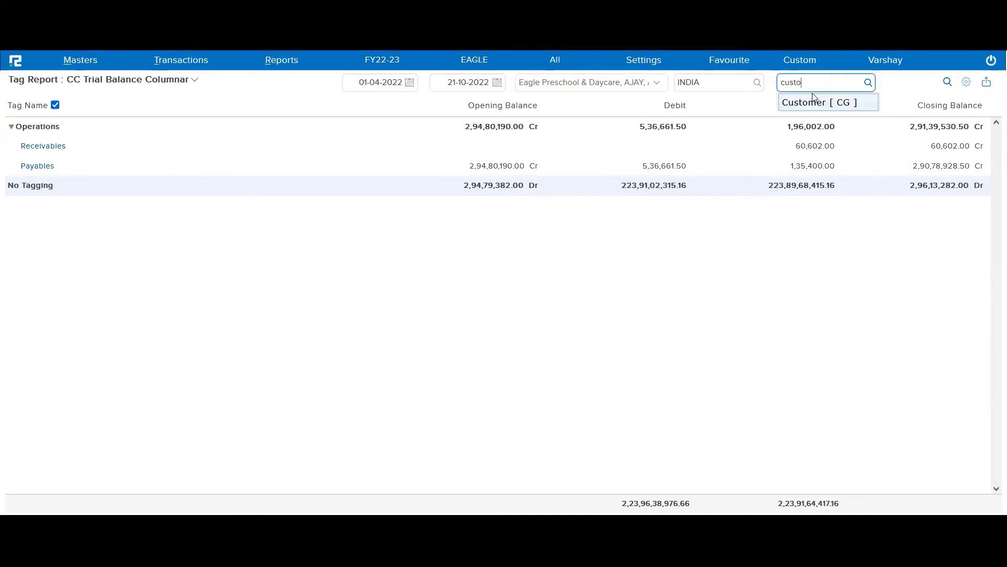
pyautogui.click(821, 102)
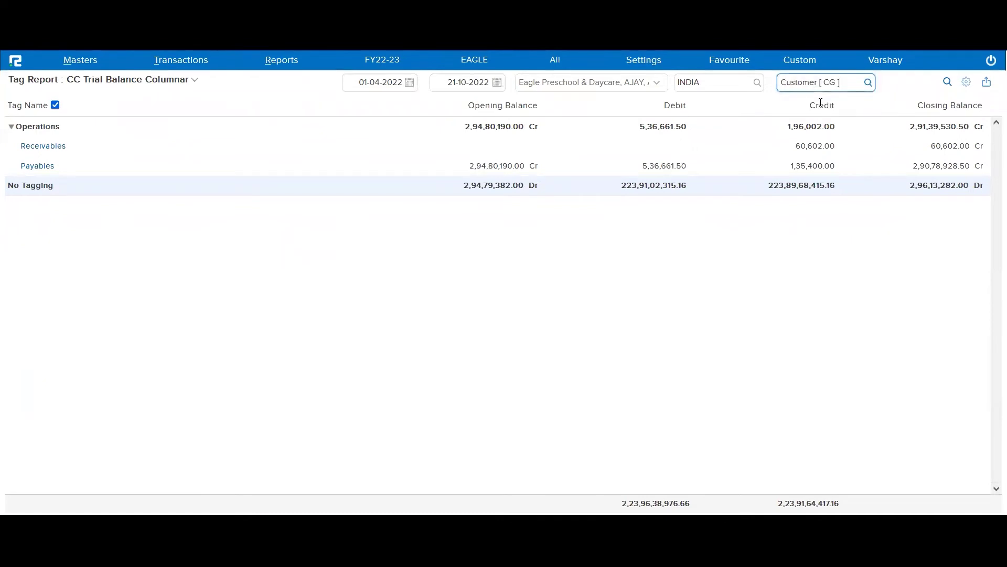
# - Export the CC Trial Balance Columnar report to Excel and open the downloaded file
pyautogui.click(987, 82)
pyautogui.click(857, 113)
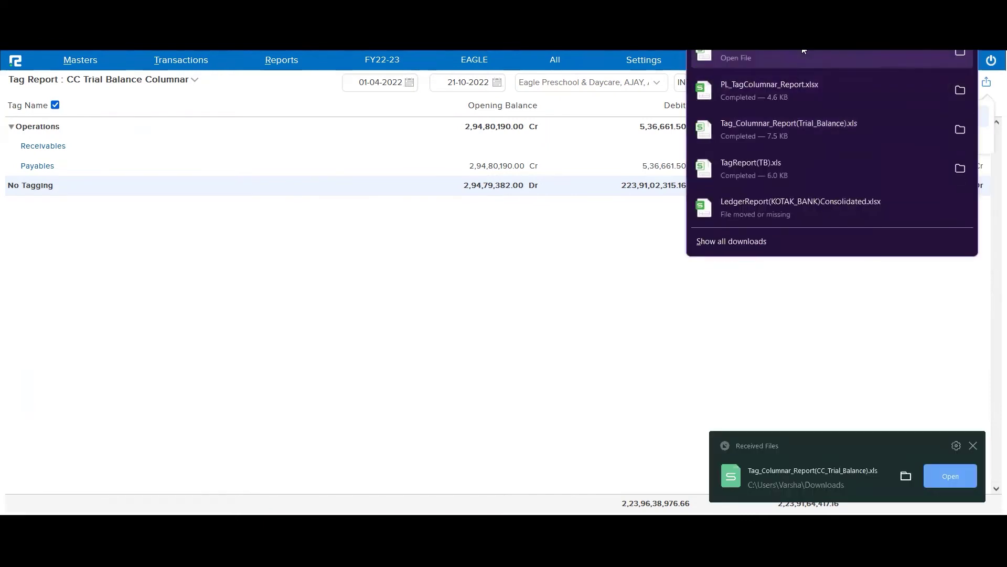
pyautogui.click(804, 52)
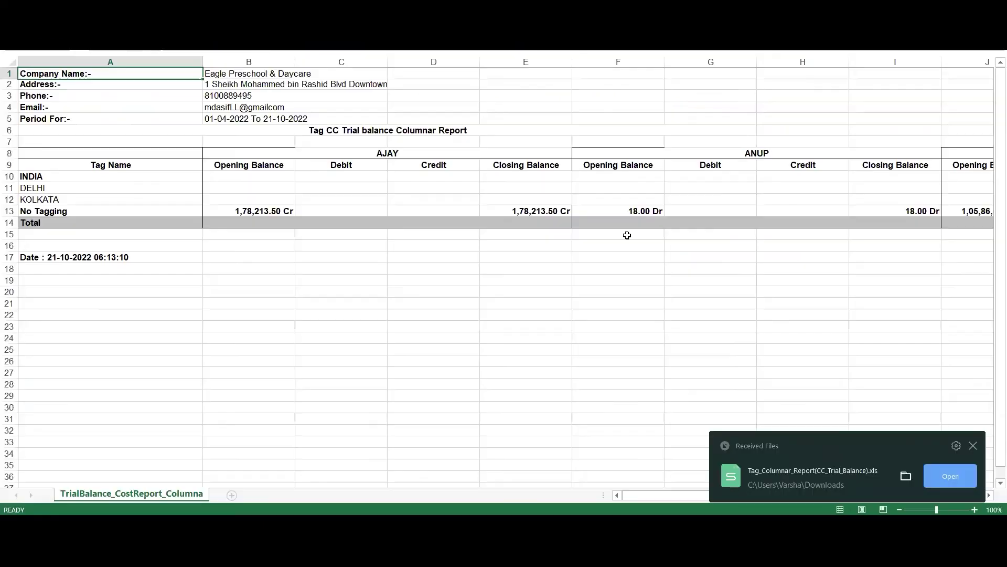
# - Examine the INDIA, DELHI and KOLKATA rows of the exported sheet across all segment columns through Total, and return to the tag names
pyautogui.click(398, 176)
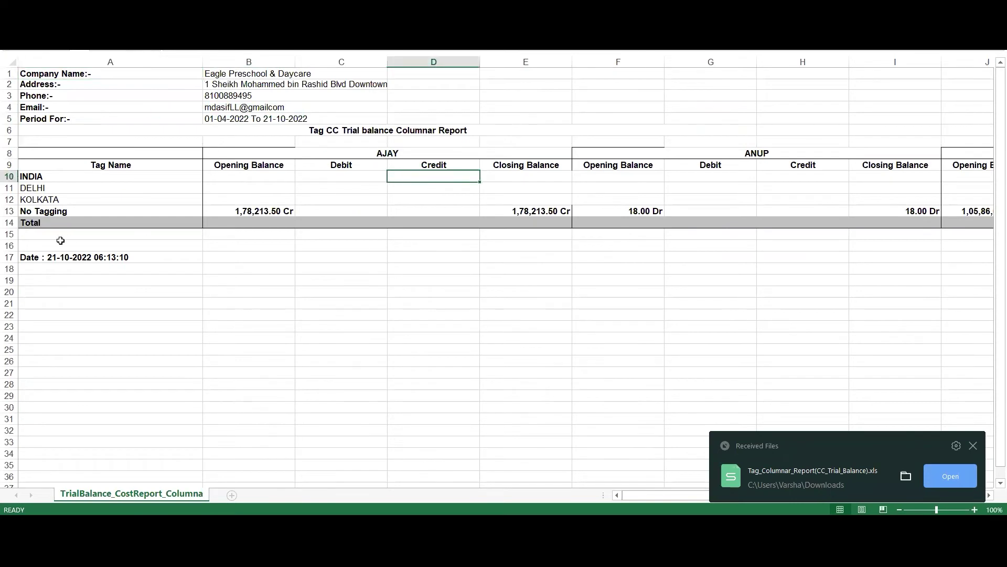
pyautogui.click(33, 187)
pyautogui.hotkey('shift', 'Down')
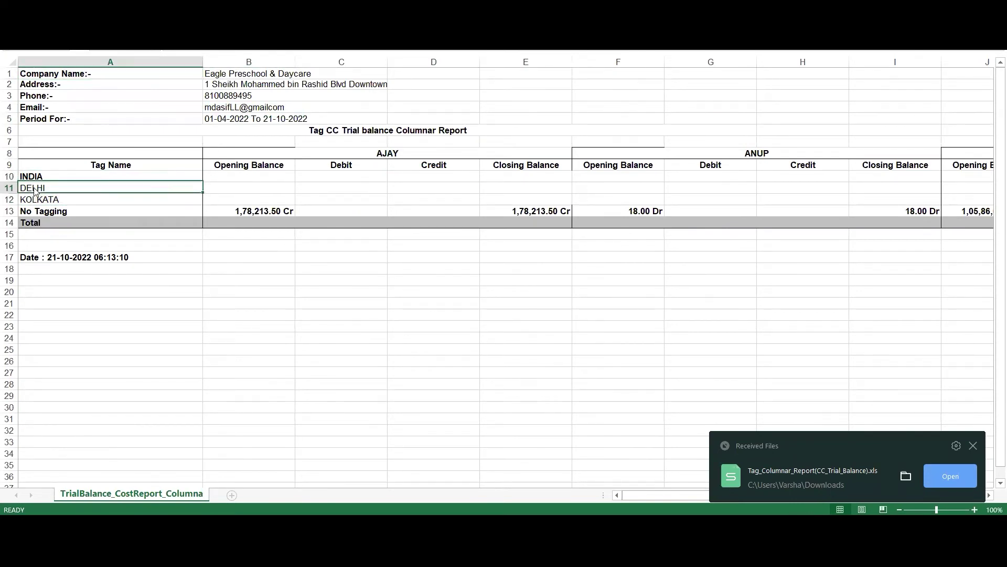
pyautogui.press('Right')
pyautogui.press('Right')
pyautogui.press('Right')
pyautogui.press('Right')
pyautogui.press('Right')
pyautogui.press('Right')
pyautogui.press('Right')
pyautogui.press('Right')
pyautogui.press('Right')
pyautogui.press('Right')
pyautogui.press('Right')
pyautogui.press('Right')
pyautogui.press('Right')
pyautogui.press('Right')
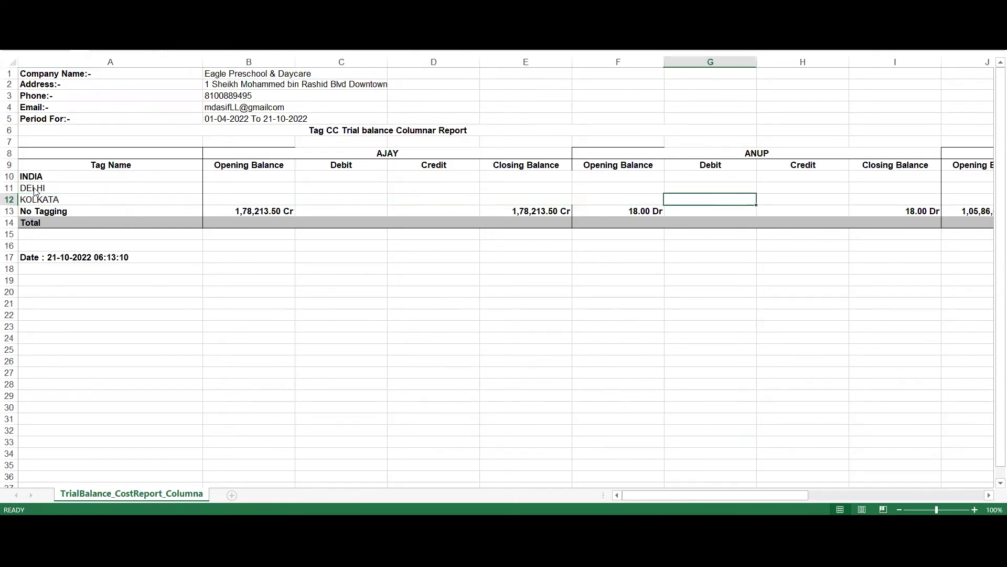
pyautogui.press('Left')
pyautogui.press('Left')
pyautogui.press('Left')
pyautogui.press('Right')
pyautogui.press('Right')
pyautogui.press('Right')
pyautogui.press('Right')
pyautogui.press('Right')
pyautogui.press('Right')
pyautogui.press('Right')
pyautogui.press('Right')
pyautogui.press('Right')
pyautogui.press('Right')
pyautogui.press('Right')
pyautogui.press('Right')
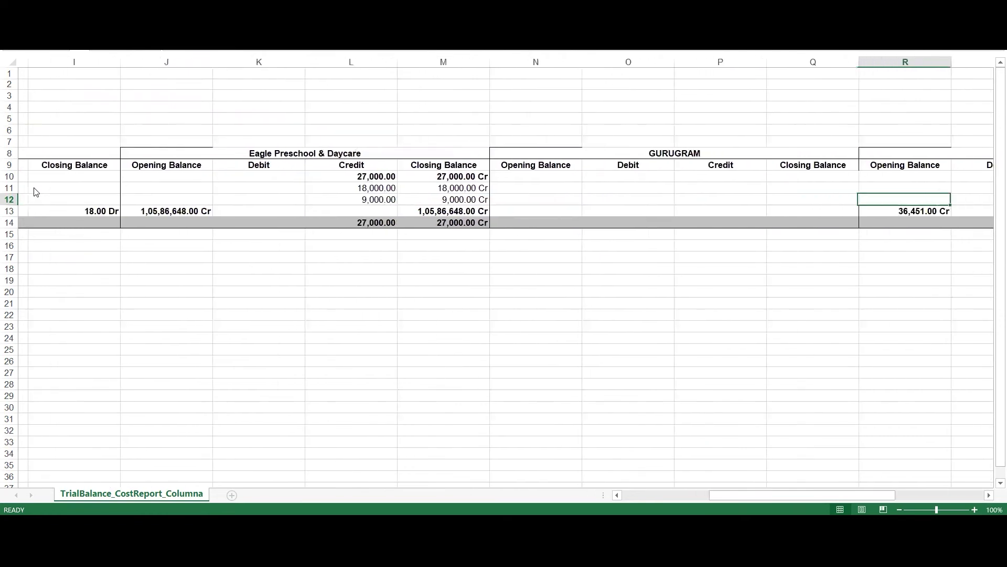
pyautogui.press('Right')
pyautogui.press('Right')
pyautogui.press('Right')
pyautogui.press('Right')
pyautogui.press('Right')
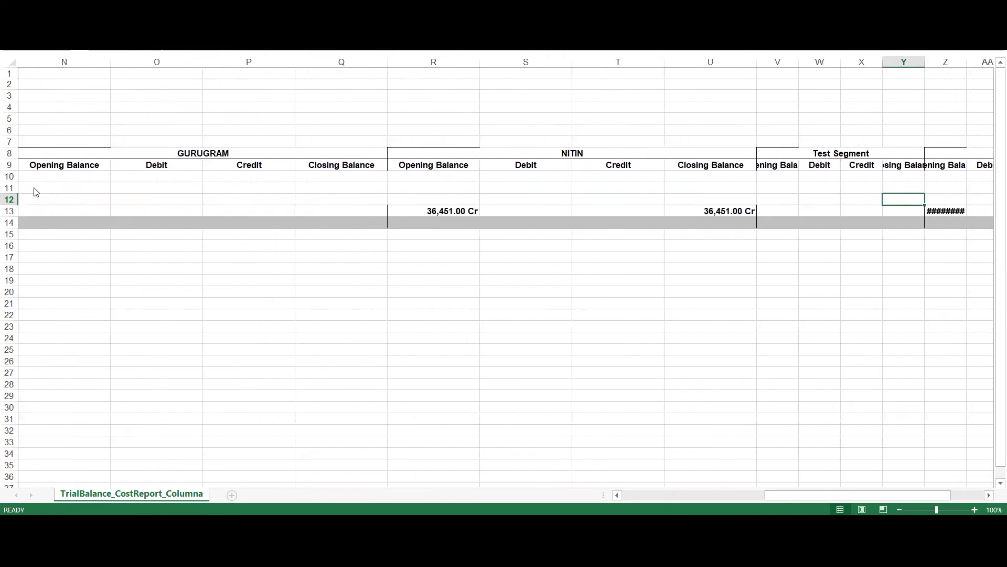
pyautogui.press('Right')
pyautogui.press('Right')
pyautogui.press('Right')
pyautogui.press('Right')
pyautogui.press('Right')
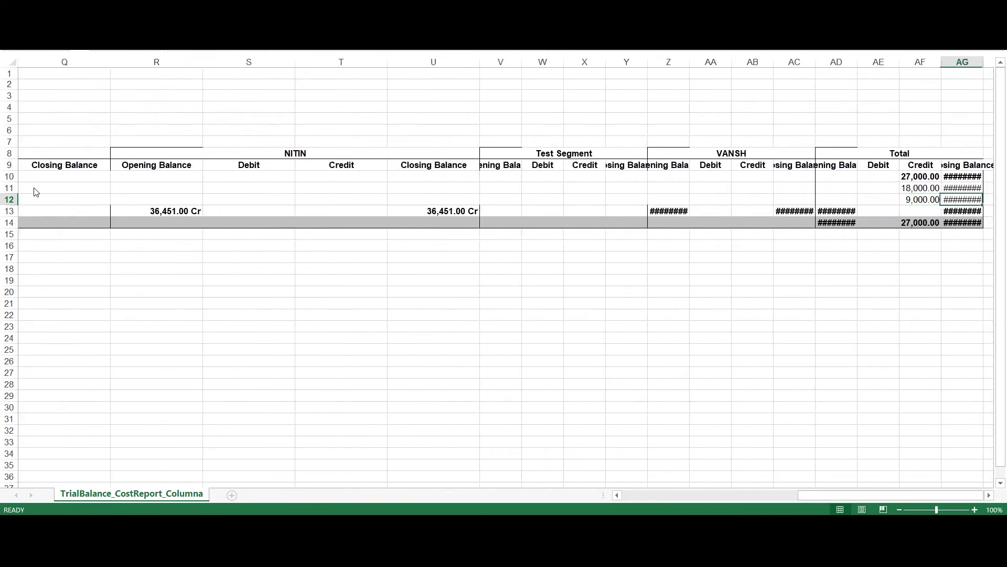
pyautogui.press('Left')
pyautogui.press('Left')
pyautogui.press('Left')
pyautogui.press('Left')
pyautogui.press('Left')
pyautogui.press('Left')
pyautogui.press('Left')
pyautogui.press('Left')
pyautogui.press('Left')
pyautogui.press('Left')
pyautogui.press('Left')
pyautogui.press('Left')
pyautogui.press('Left')
pyautogui.press('Left')
pyautogui.press('Left')
pyautogui.press('Left')
pyautogui.press('Left')
pyautogui.press('Left')
pyautogui.press('Left')
pyautogui.press('Left')
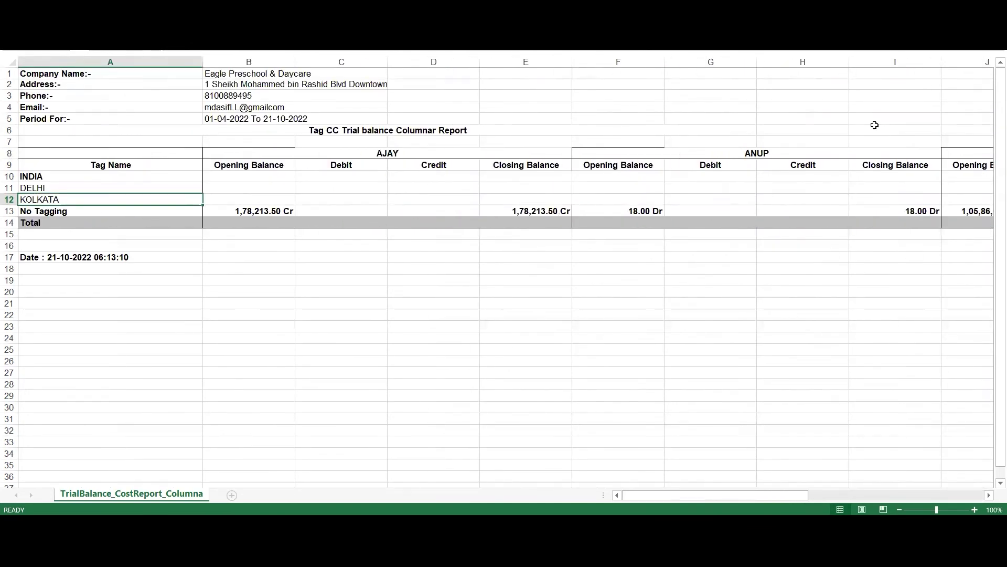
# - Return to the tag report in RealBooks and change the report type to Ledger
pyautogui.hotkey('alt', 'Tab')
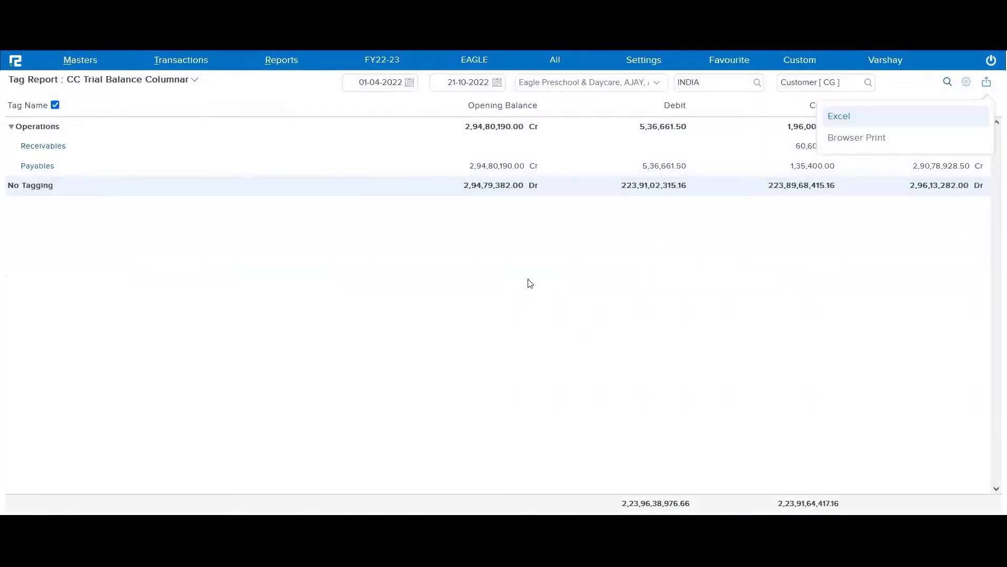
pyautogui.click(193, 80)
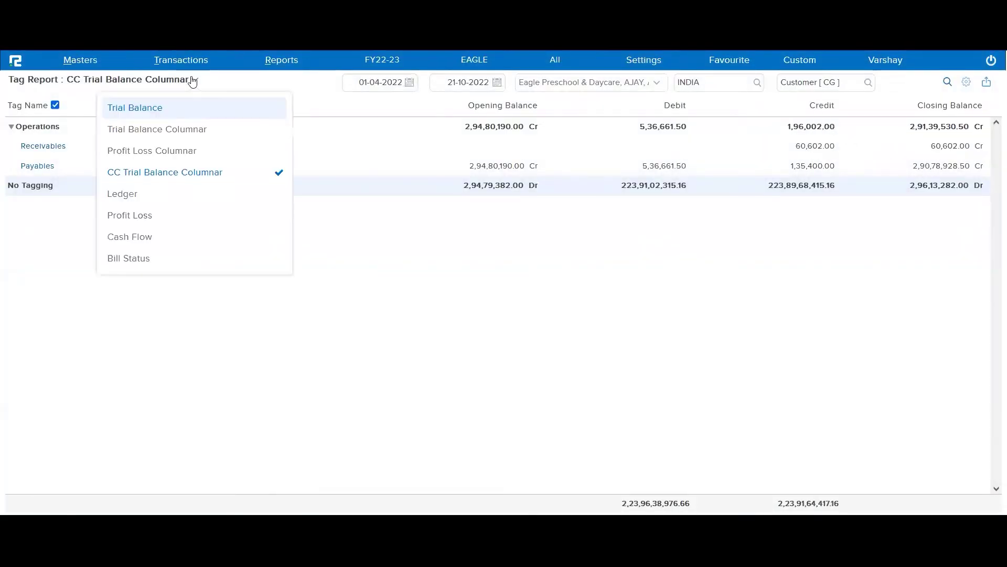
pyautogui.click(190, 198)
pyautogui.click(438, 254)
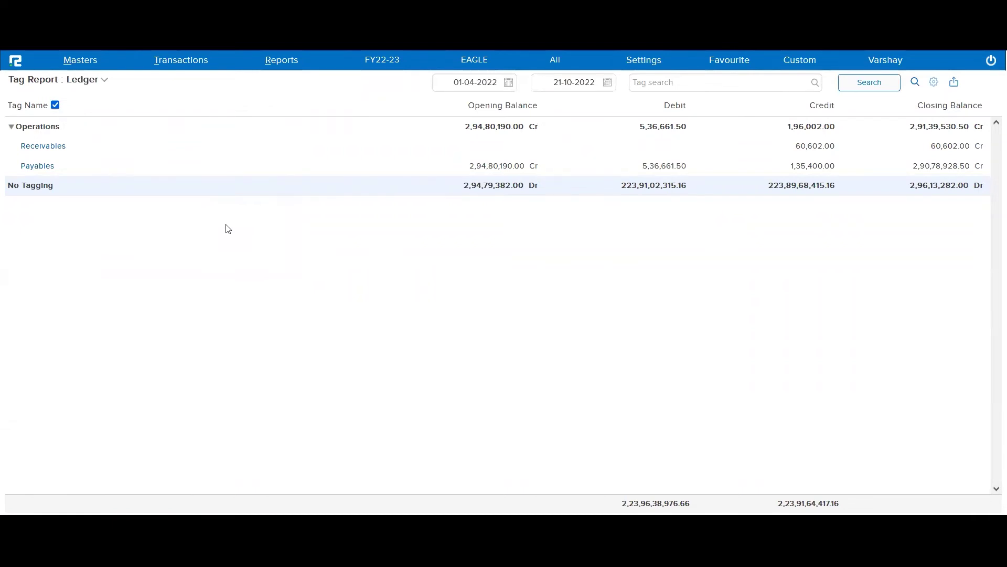
# - Run the Ledger tag report for the KOLKATA tag with the start date 01-09-2022
pyautogui.click(475, 82)
pyautogui.press('BackSpace')
pyautogui.press('BackSpace')
pyautogui.write('9')
pyautogui.click(656, 85)
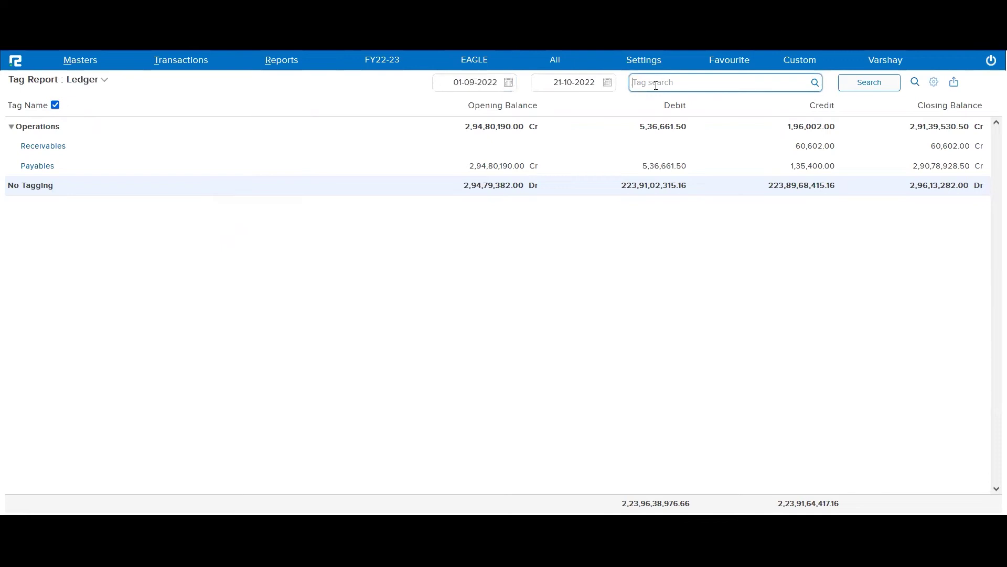
pyautogui.write('kolka')
pyautogui.press('Down')
pyautogui.press('Return')
pyautogui.press('Tab')
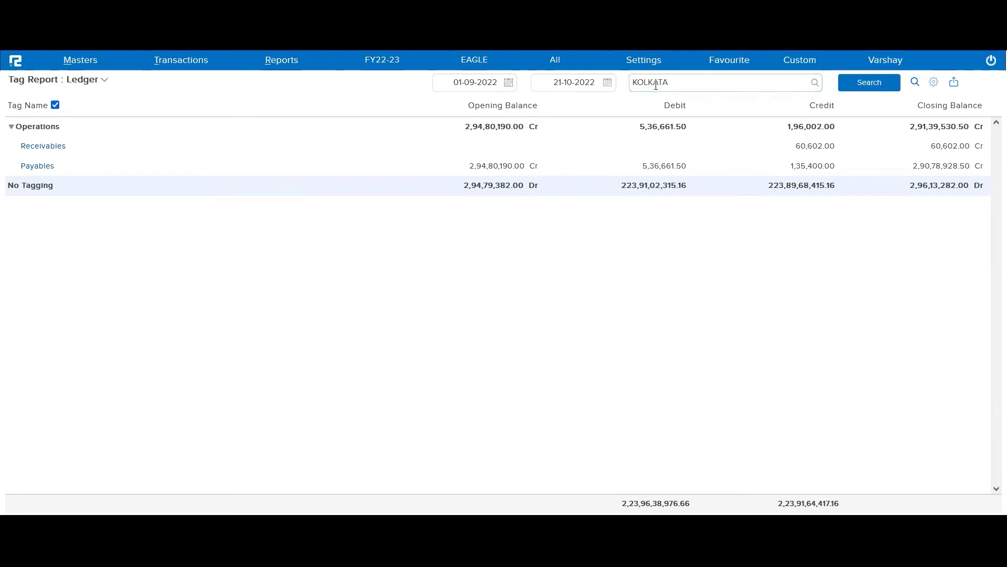
pyautogui.press('Return')
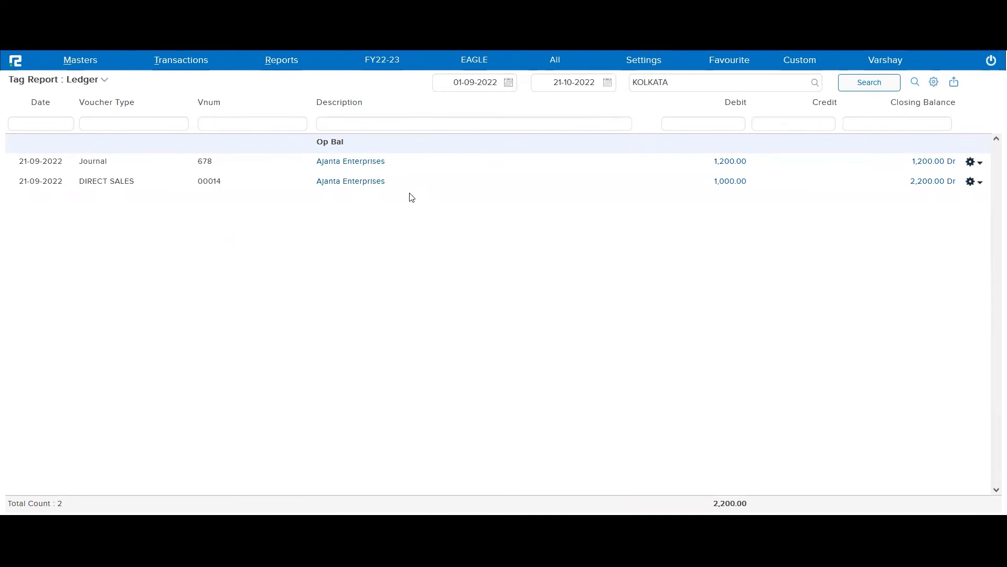
# - Select the ledger name Ajanta Enterprises in the DIRECT SALES row and open the ledger master edit list from the home page
pyautogui.moveTo(391, 181); pyautogui.dragTo(315, 183)
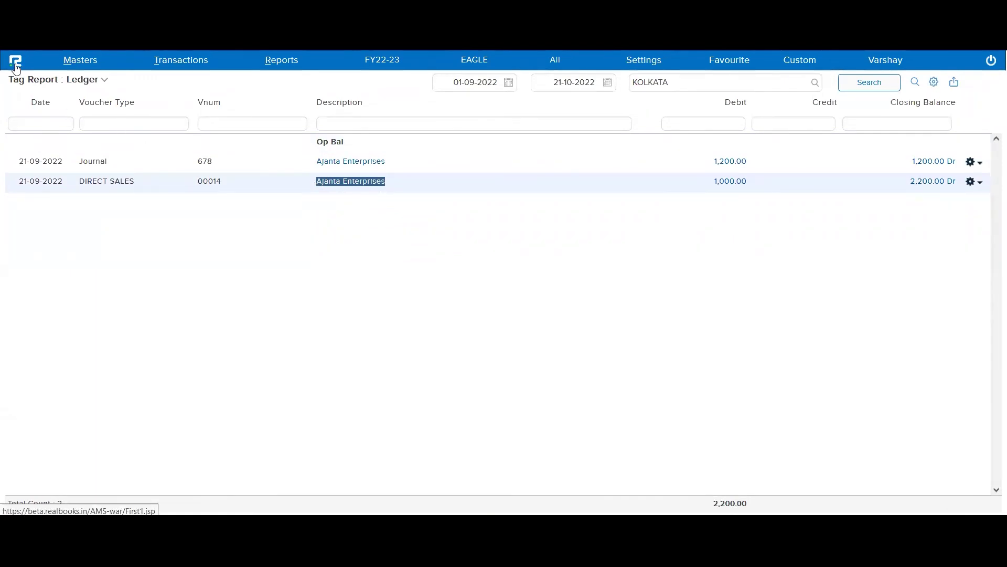
pyautogui.hotkey('ctrl', 'shift', 'Tab')
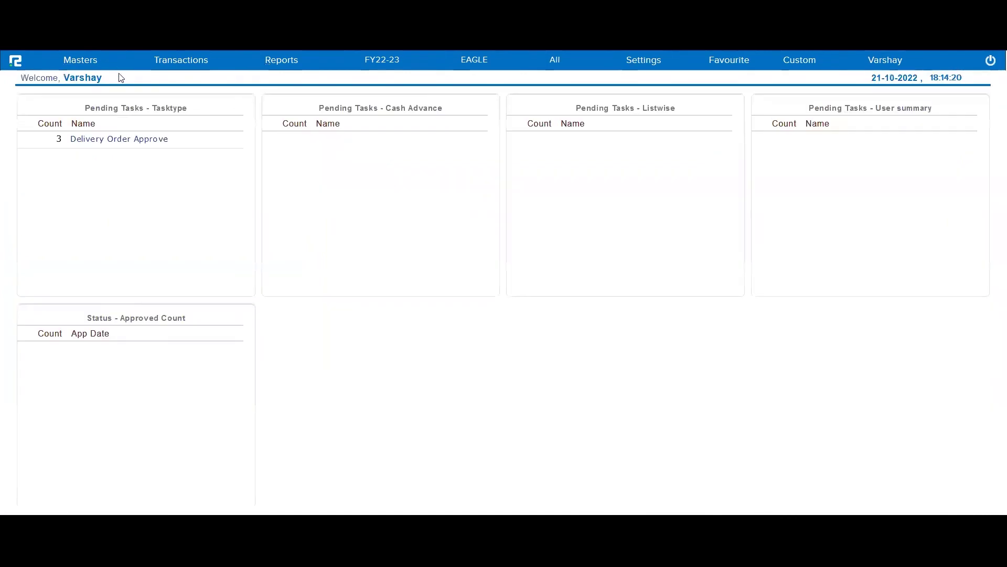
pyautogui.click(80, 63)
pyautogui.click(80, 81)
pyautogui.click(76, 129)
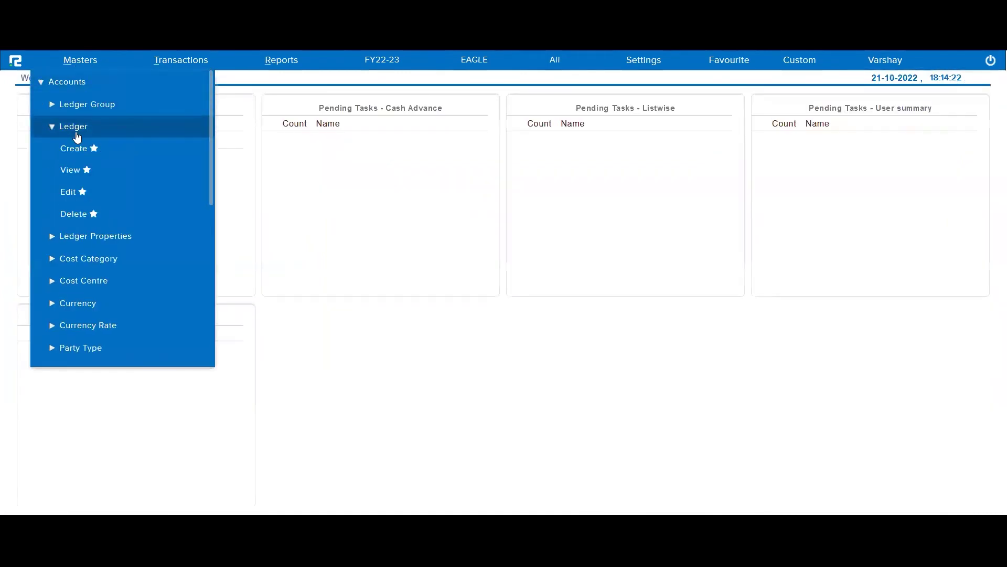
pyautogui.click(69, 193)
# - Find the Ajanta Enterprises ledger, view its assigned tags and close the ledger without changing it
pyautogui.click(408, 87)
pyautogui.write('Ajanta Enterprises')
pyautogui.press('Return')
pyautogui.doubleClick(496, 137)
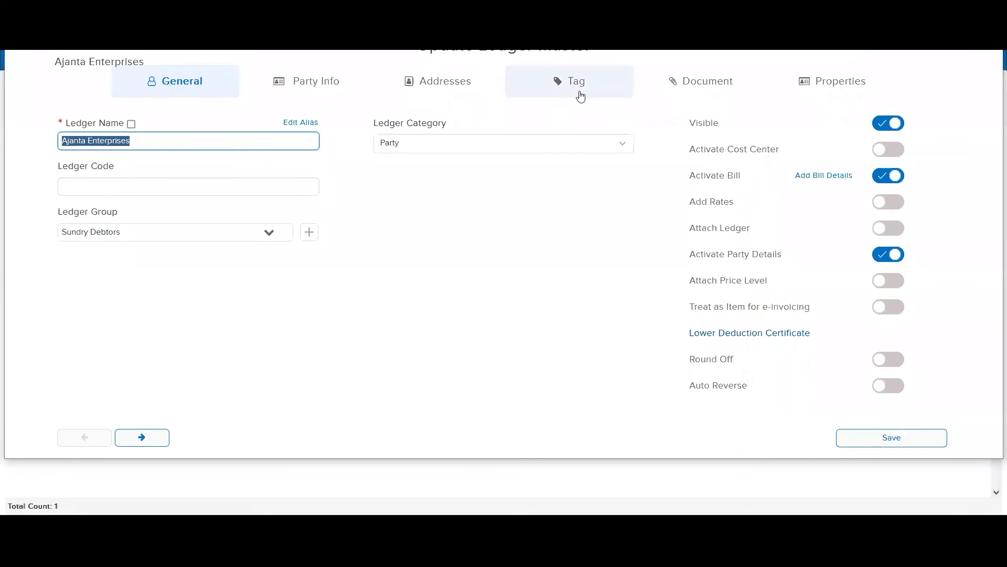
pyautogui.click(580, 94)
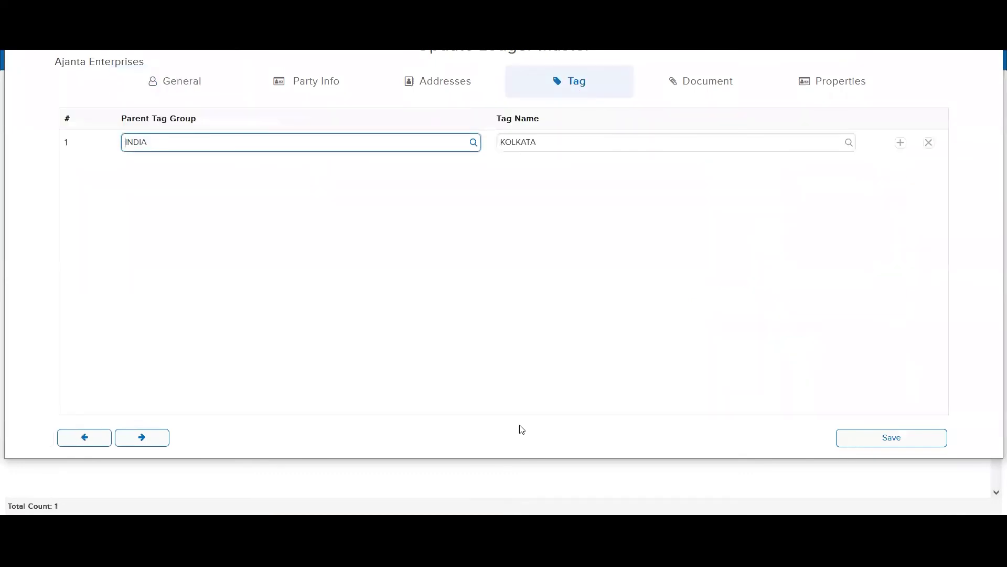
pyautogui.press('Escape')
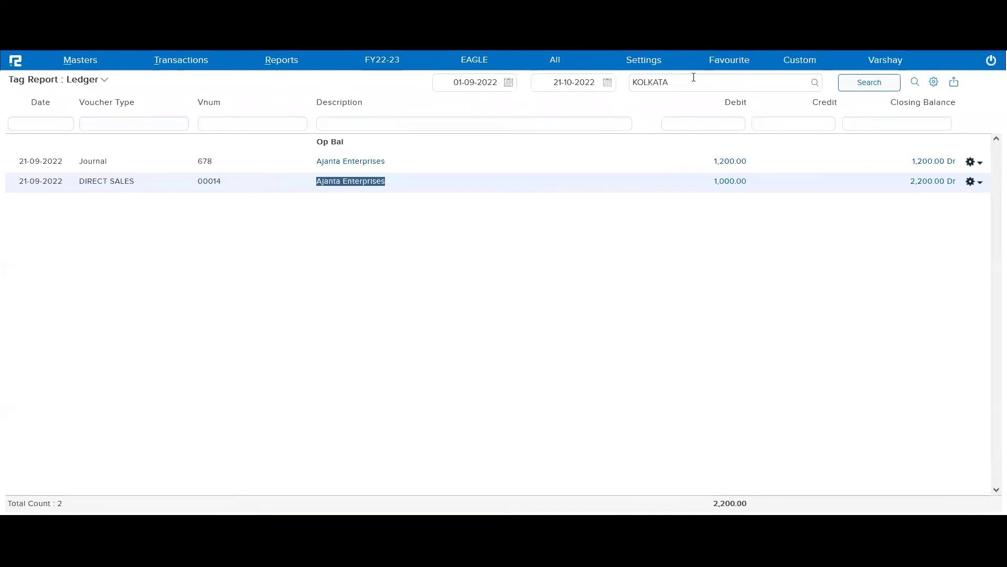
# - Run the Ledger tag report for the Payables tag
pyautogui.click(693, 81)
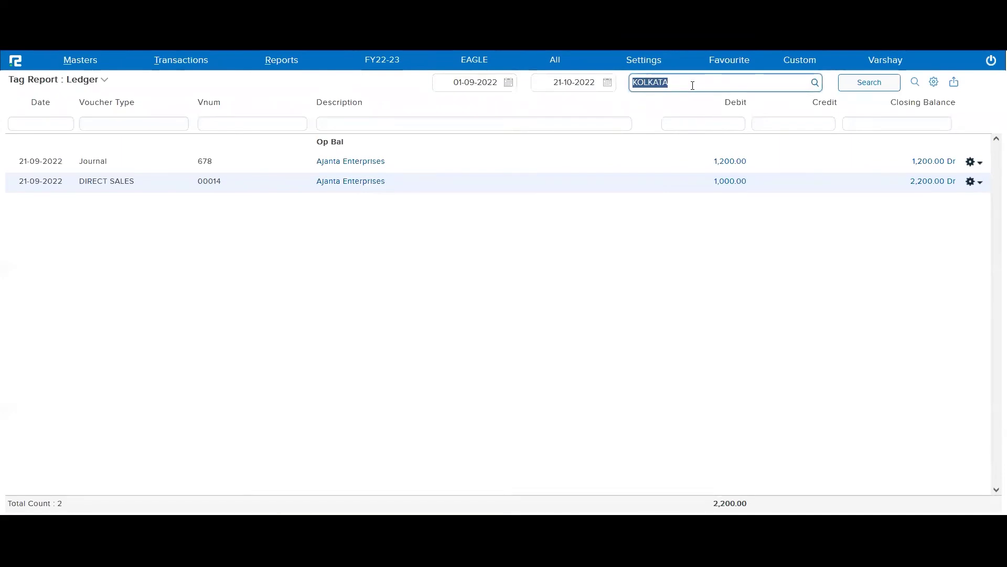
pyautogui.write('paya')
pyautogui.click(693, 106)
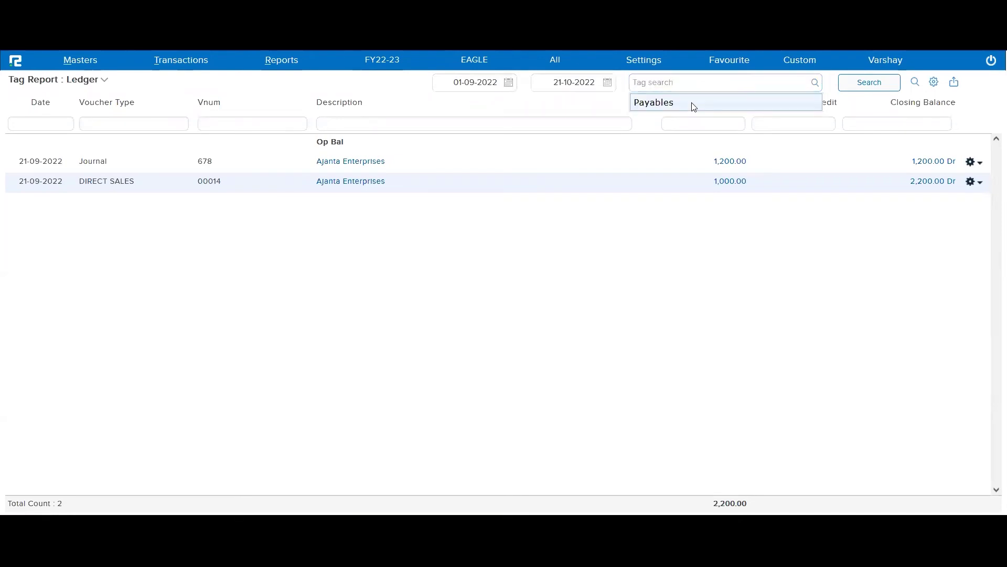
pyautogui.click(875, 84)
# - Run the Ledger tag report for the Receivables tag
pyautogui.click(751, 79)
pyautogui.write('receiv')
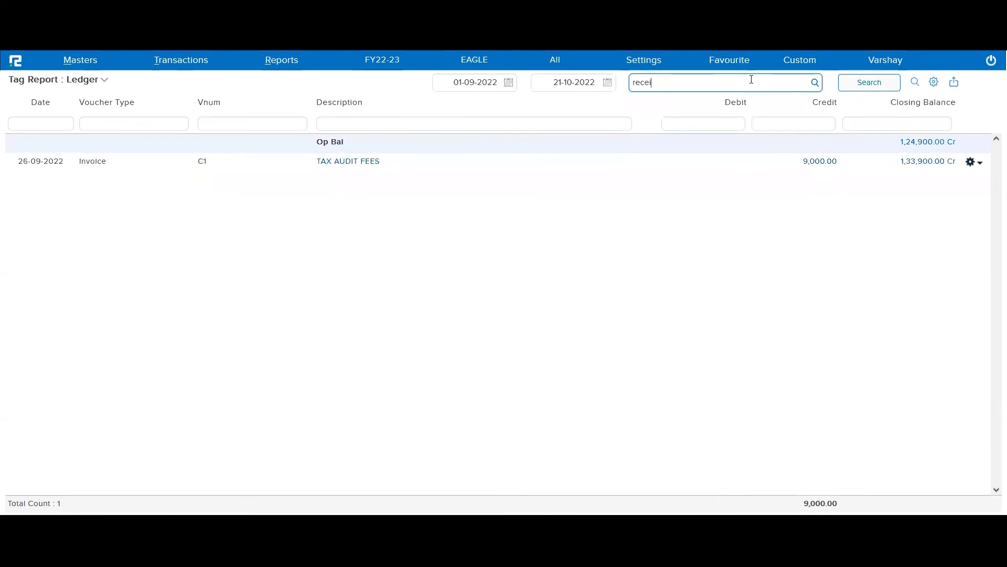
pyautogui.click(754, 101)
pyautogui.click(874, 89)
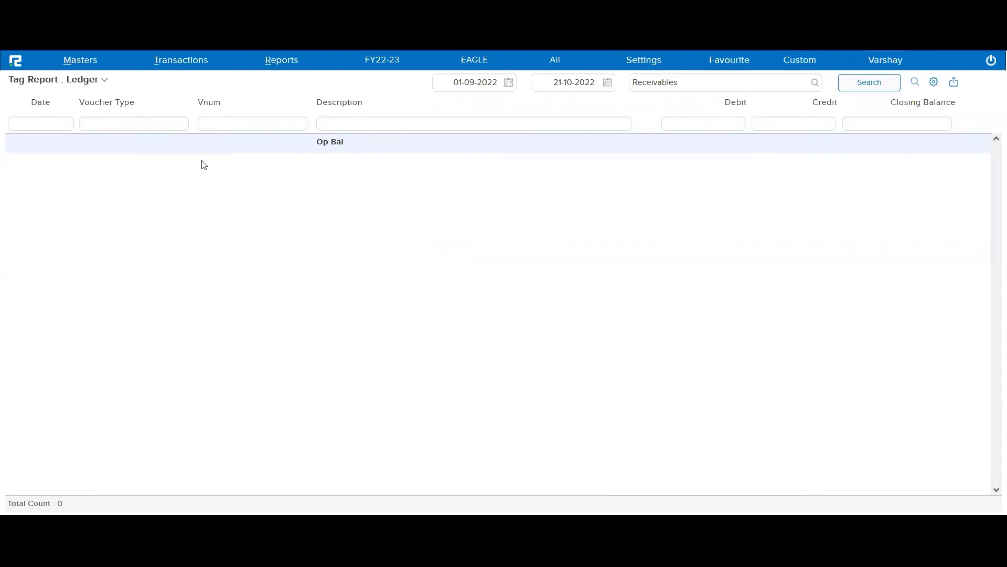
# - Change the tag report type to Profit Loss and run it for the INDIA tag group with the start date 01-04-2022
pyautogui.click(78, 89)
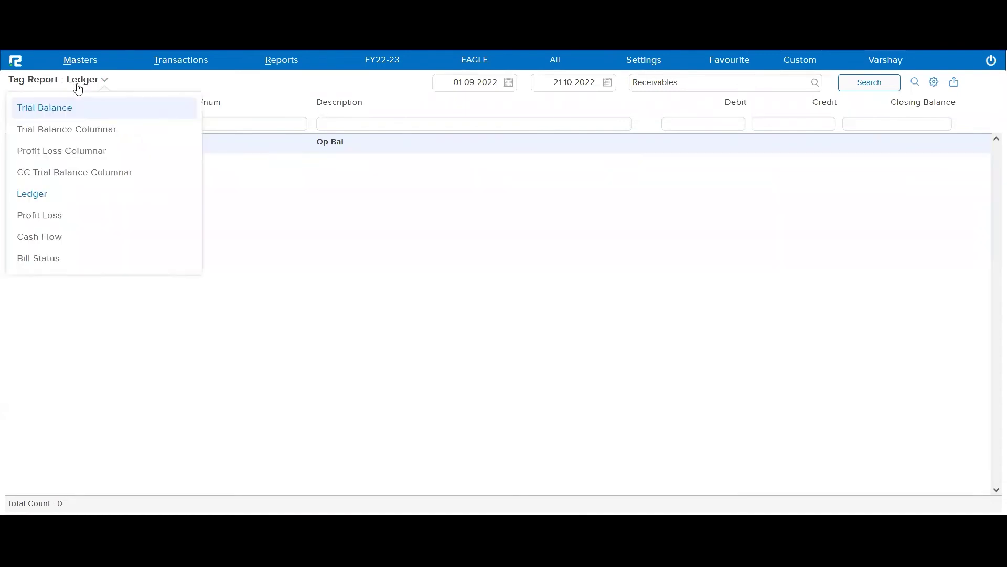
pyautogui.click(71, 220)
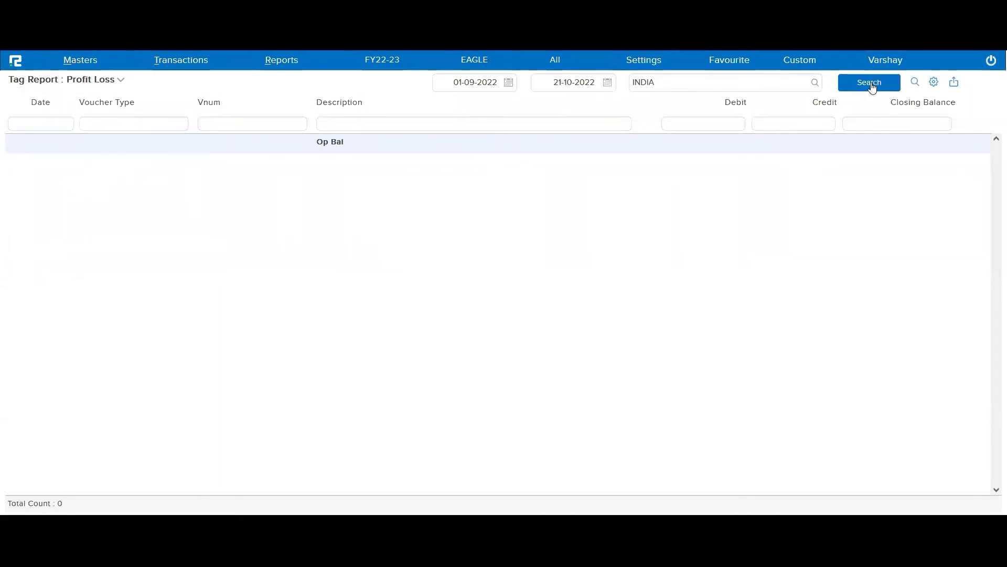
pyautogui.click(475, 82)
pyautogui.press('BackSpace')
pyautogui.write('4')
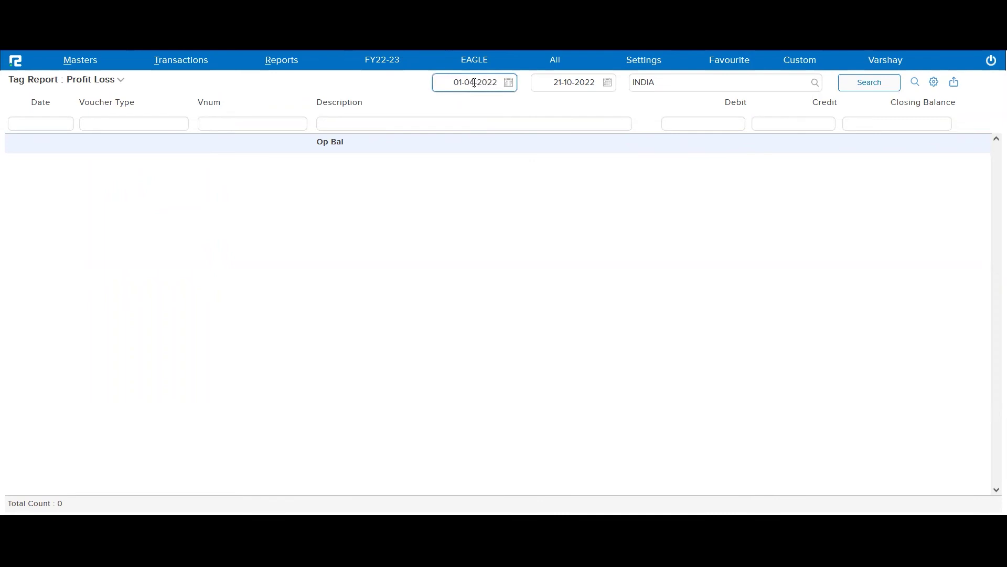
pyautogui.click(871, 83)
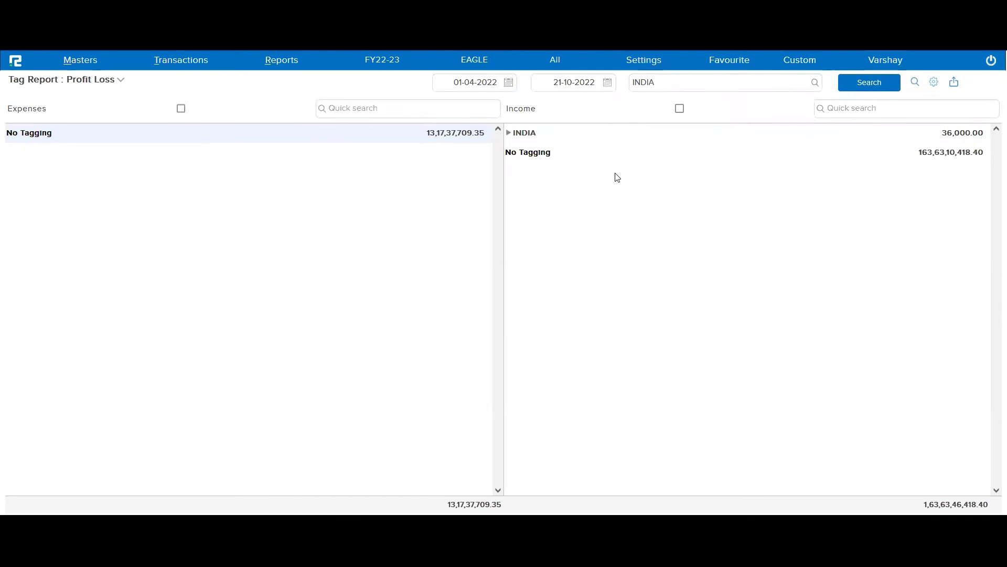
# - Expand the INDIA group under Income, then export the Profit Loss tag report to Excel and view the downloaded file
pyautogui.click(509, 133)
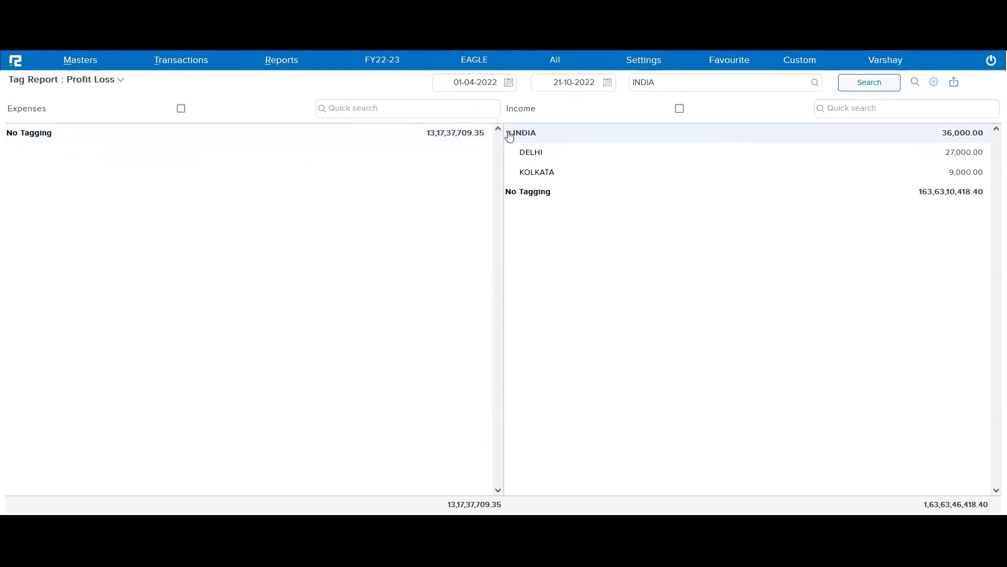
pyautogui.tripleClick(549, 195)
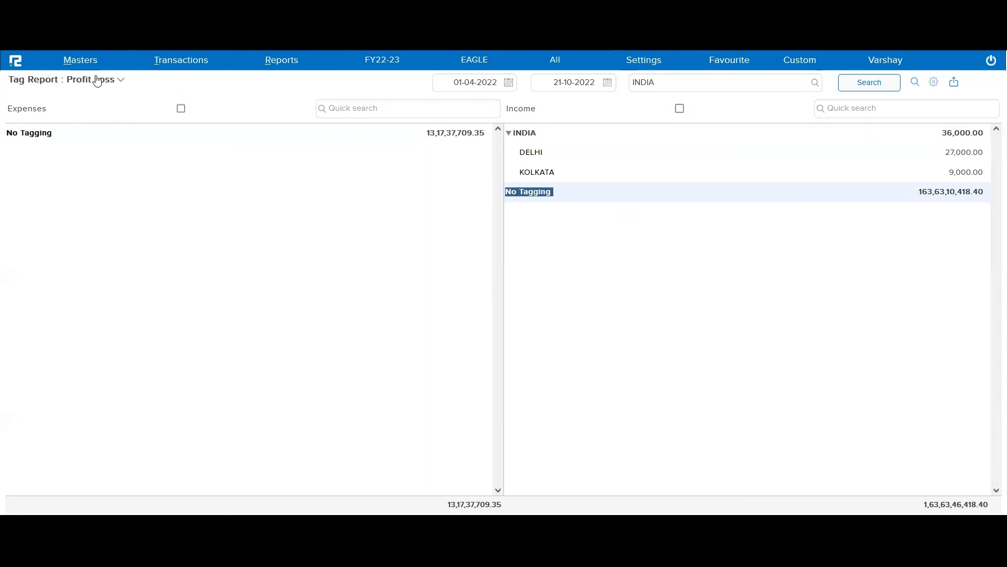
pyautogui.click(955, 82)
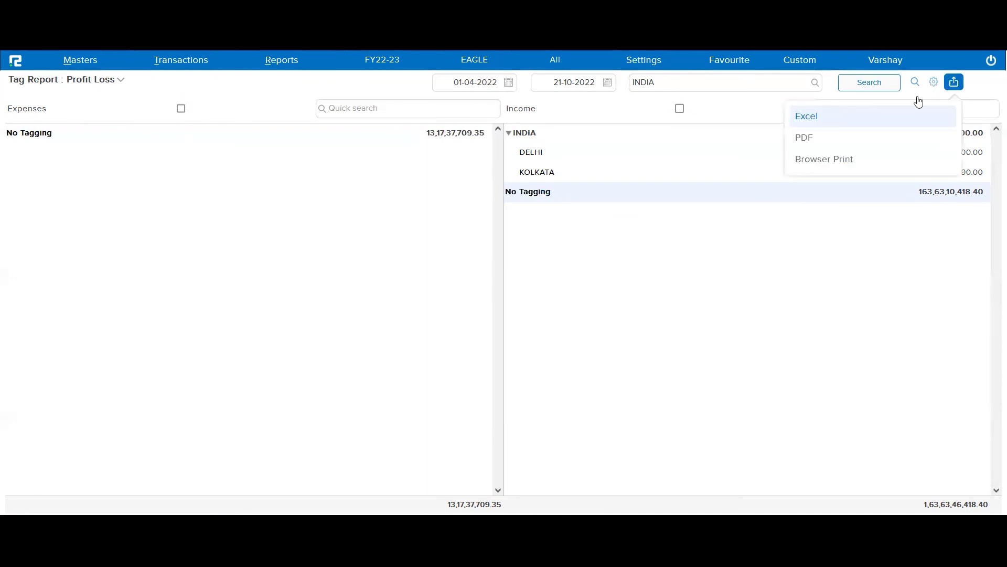
pyautogui.click(811, 118)
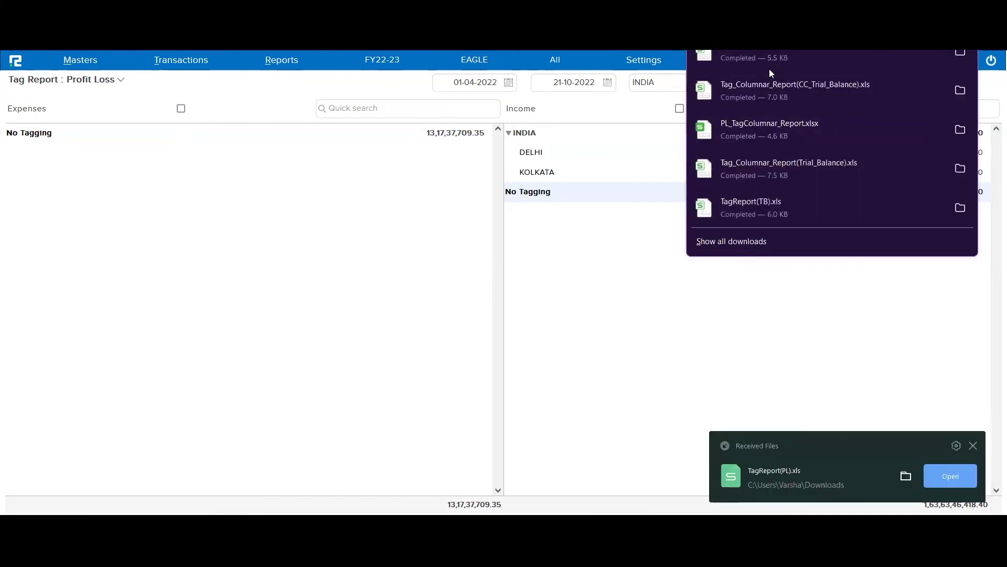
pyautogui.click(762, 58)
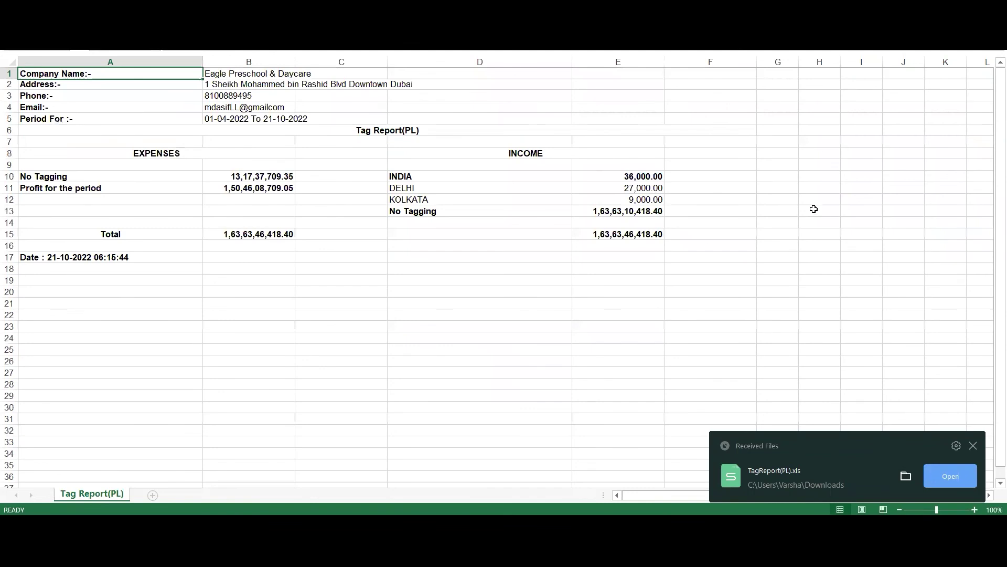
pyautogui.click(995, 7)
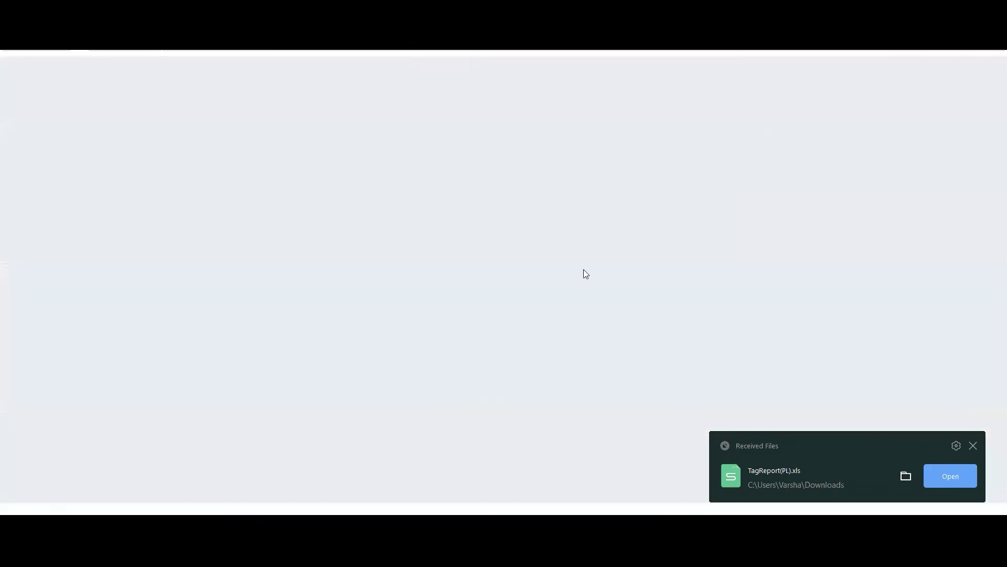
# - Change the tag report type to Cash Flow and run it for the INDIA tag group
pyautogui.click(79, 81)
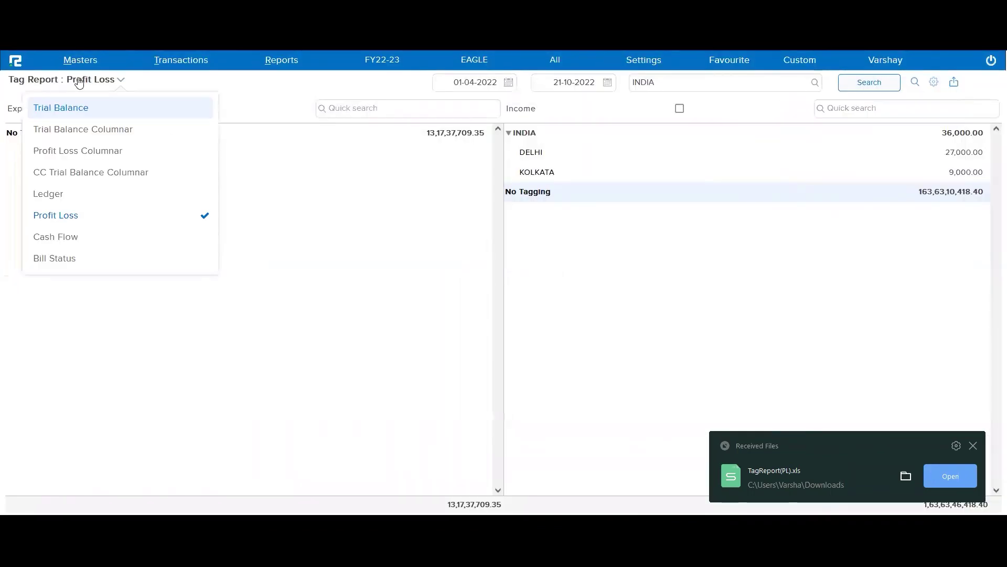
pyautogui.click(64, 238)
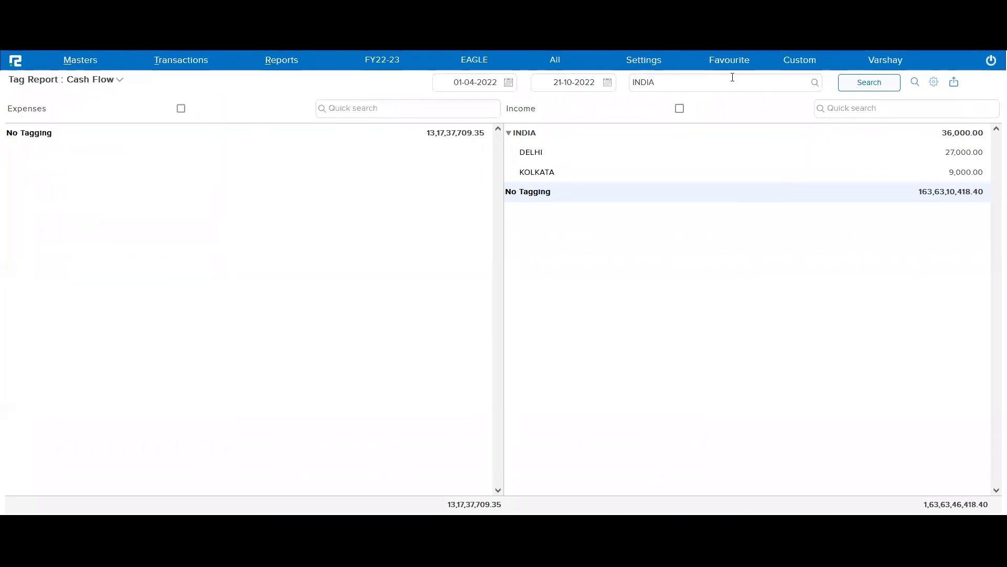
pyautogui.click(856, 91)
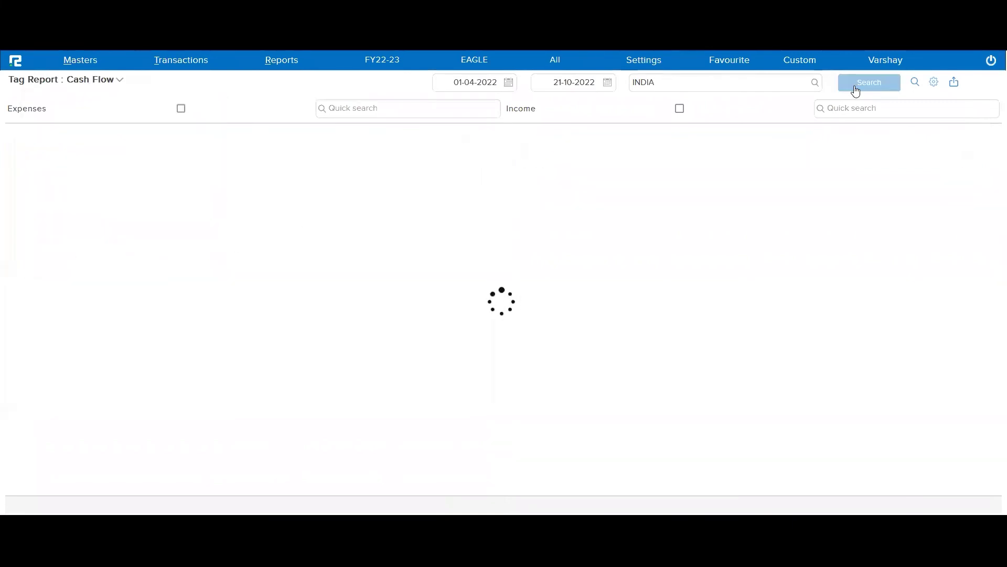
# - Run the Cash Flow tag report for the Operations tag group
pyautogui.doubleClick(688, 82)
pyautogui.write('oper')
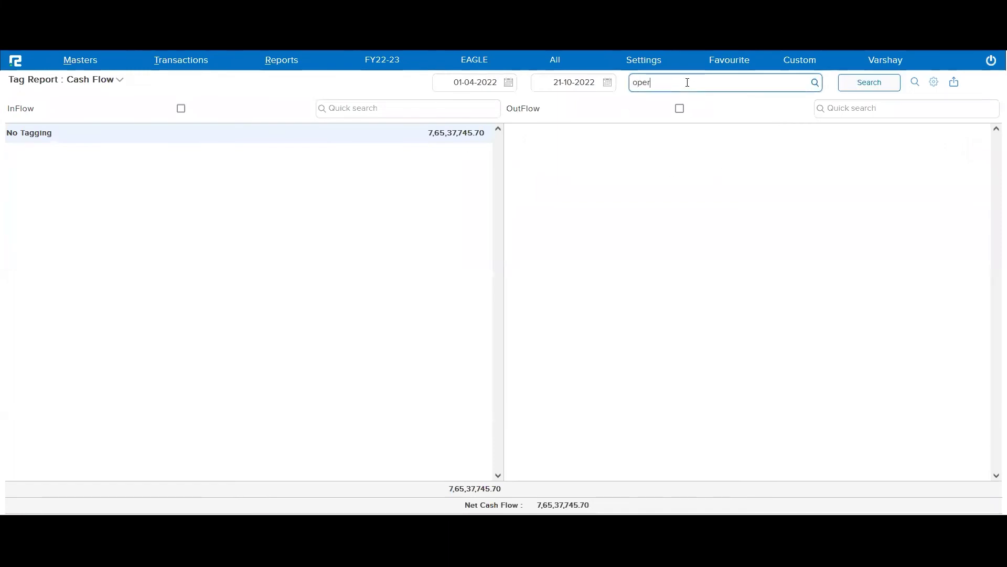
pyautogui.press('Down')
pyautogui.press('Return')
pyautogui.press('Return')
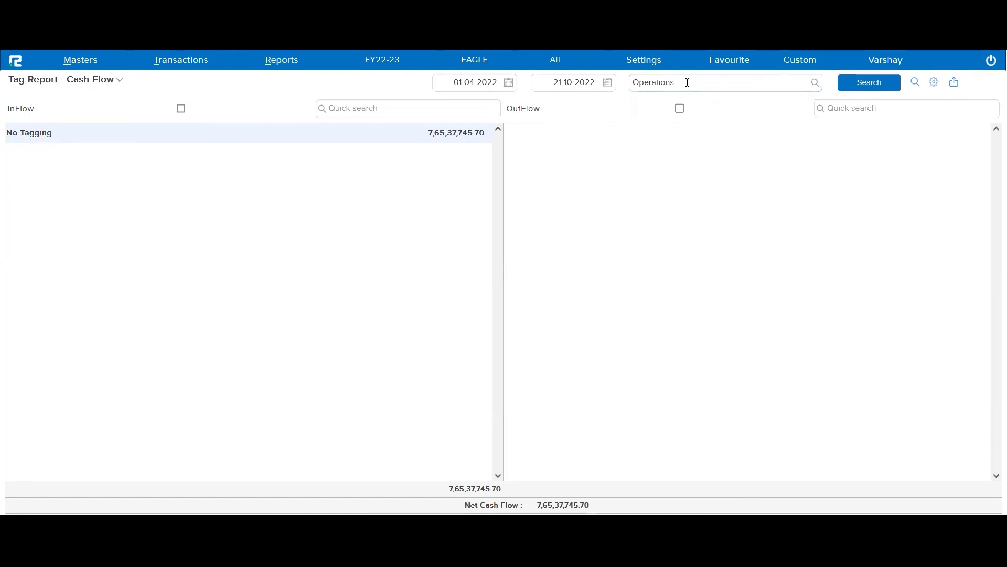
# - Switch the Cash Flow tag report back to the INDIA tag group, run it and show its export formats
pyautogui.click(685, 79)
pyautogui.hotkey('ctrl', 'a')
pyautogui.write('india')
pyautogui.press('Down')
pyautogui.press('Return')
pyautogui.press('Tab')
pyautogui.press('Return')
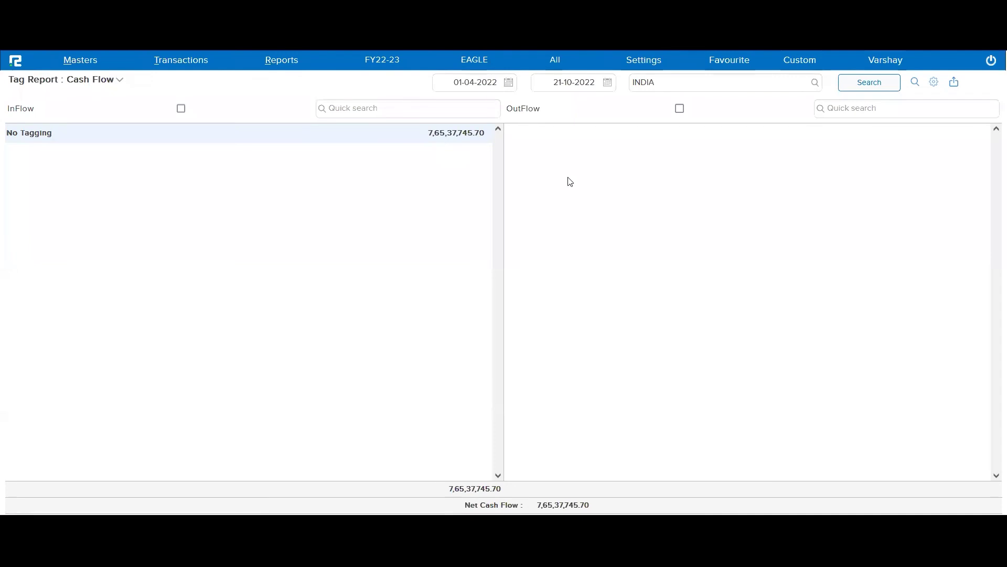
pyautogui.click(951, 82)
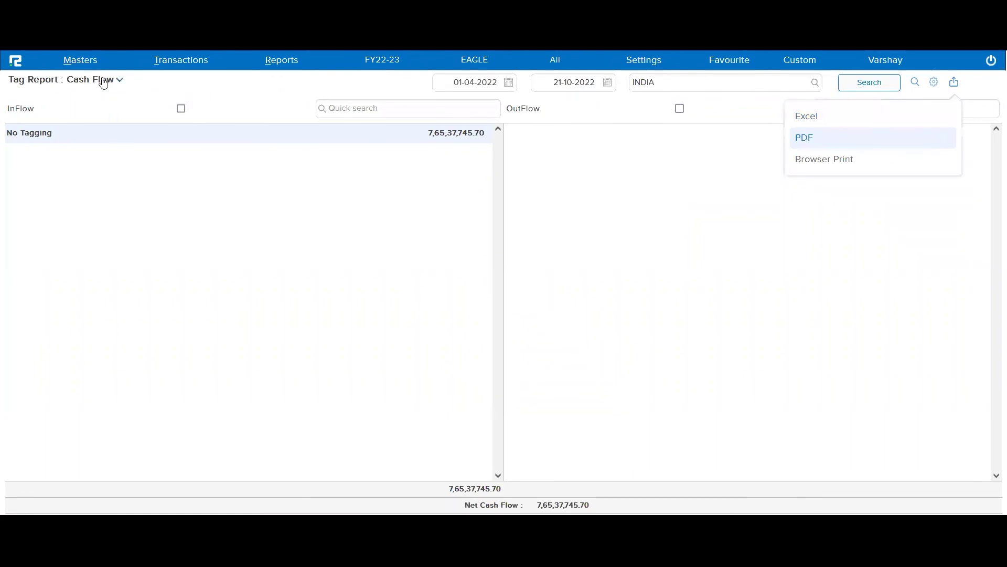
# - Change the tag report type to Bill Status and set the party type to Buyer
pyautogui.click(105, 80)
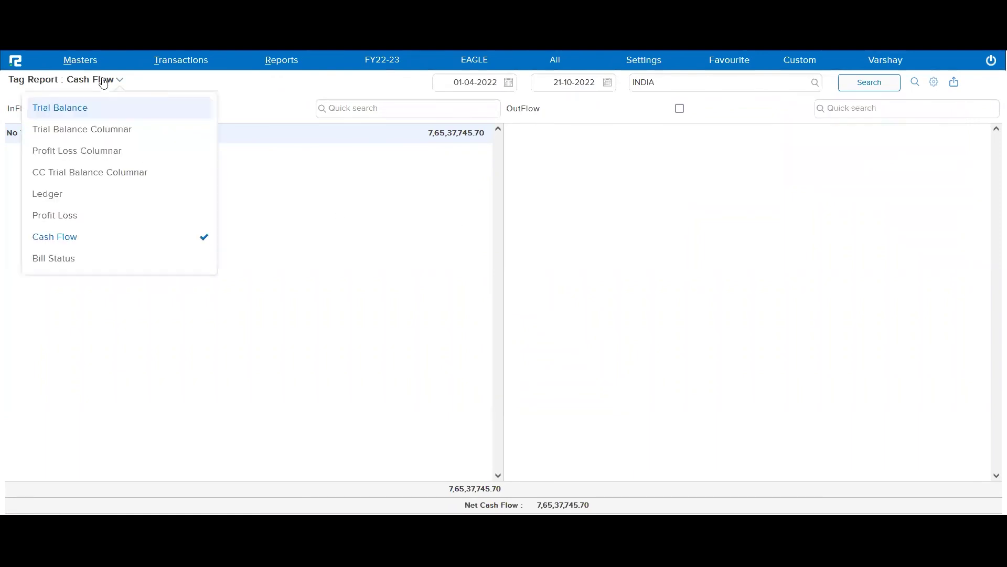
pyautogui.click(80, 259)
pyautogui.click(420, 88)
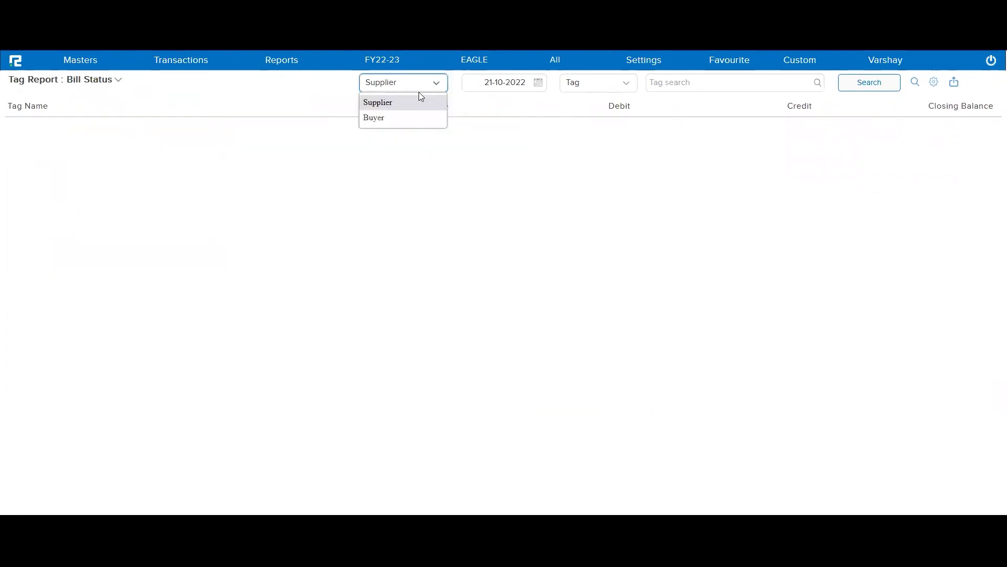
pyautogui.click(420, 118)
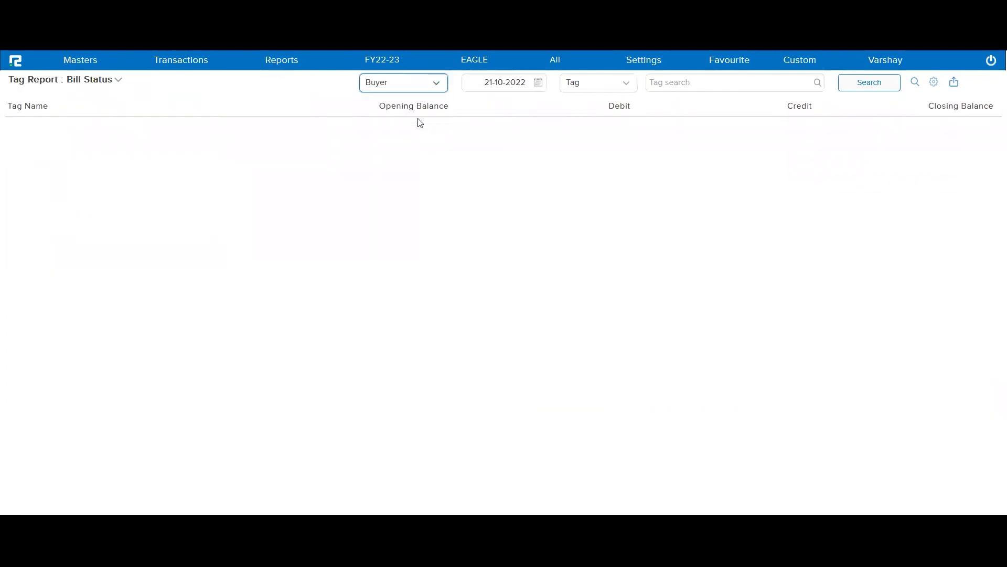
# - Run the Bill Status tag report for the Sales tag with the date 30-04-2022
pyautogui.click(505, 84)
pyautogui.write('30-04-20')
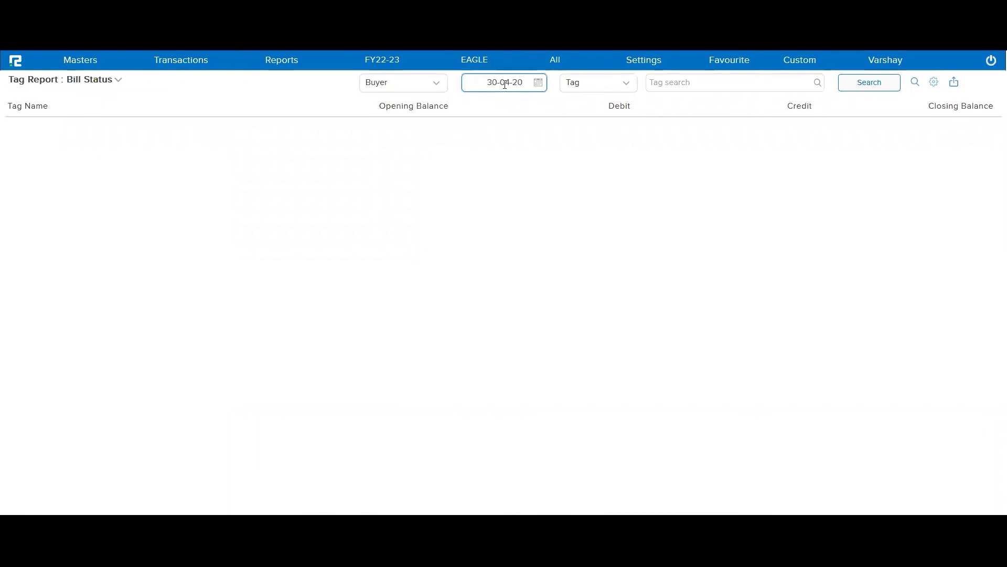
pyautogui.write('22')
pyautogui.press('Tab')
pyautogui.click(680, 89)
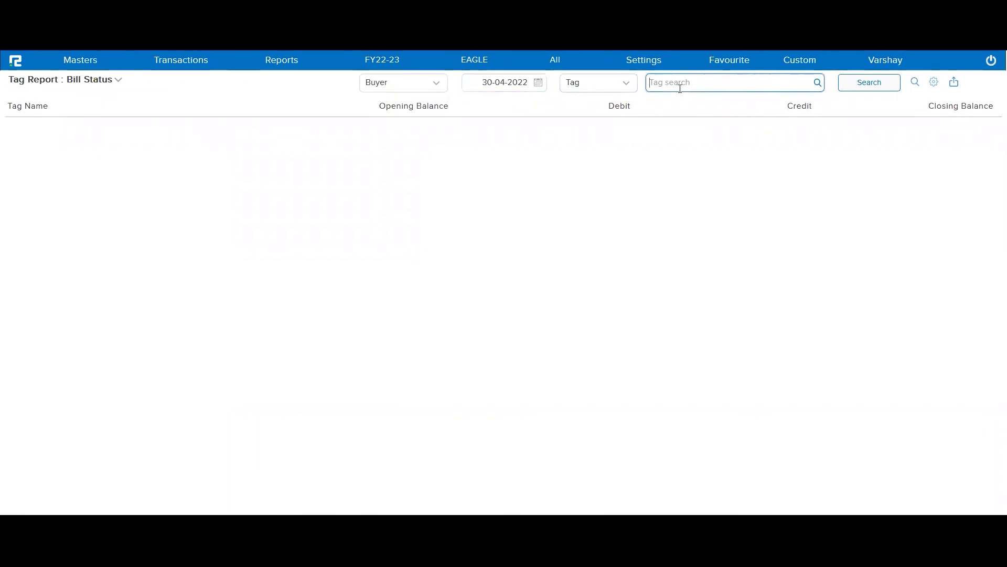
pyautogui.write('sale')
pyautogui.click(691, 118)
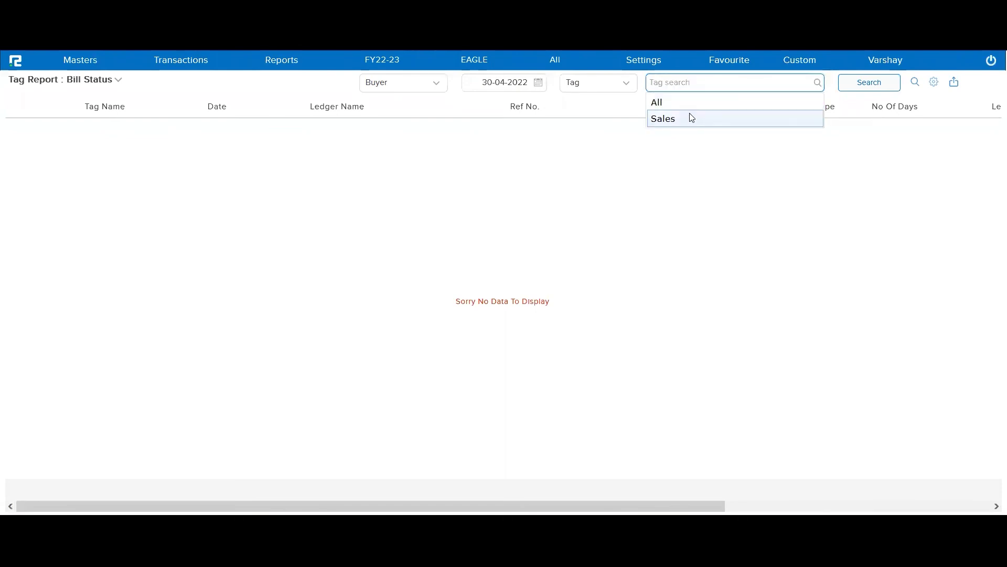
pyautogui.click(877, 91)
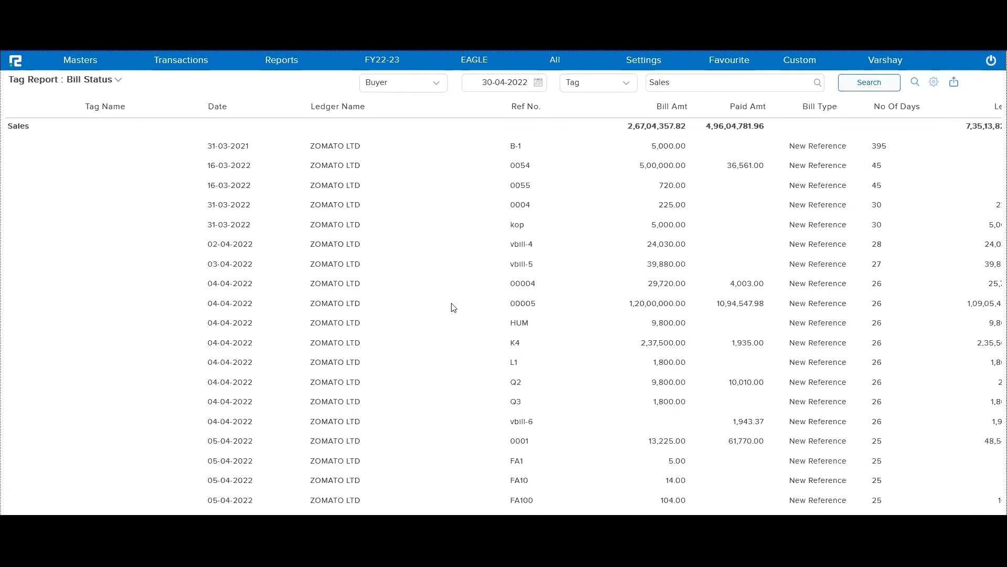
# - Review the Bill Status report columns from tag name, date and ledger through bill amounts and bill type to the ageing periods
pyautogui.doubleClick(101, 108)
pyautogui.click(100, 108)
pyautogui.doubleClick(213, 118)
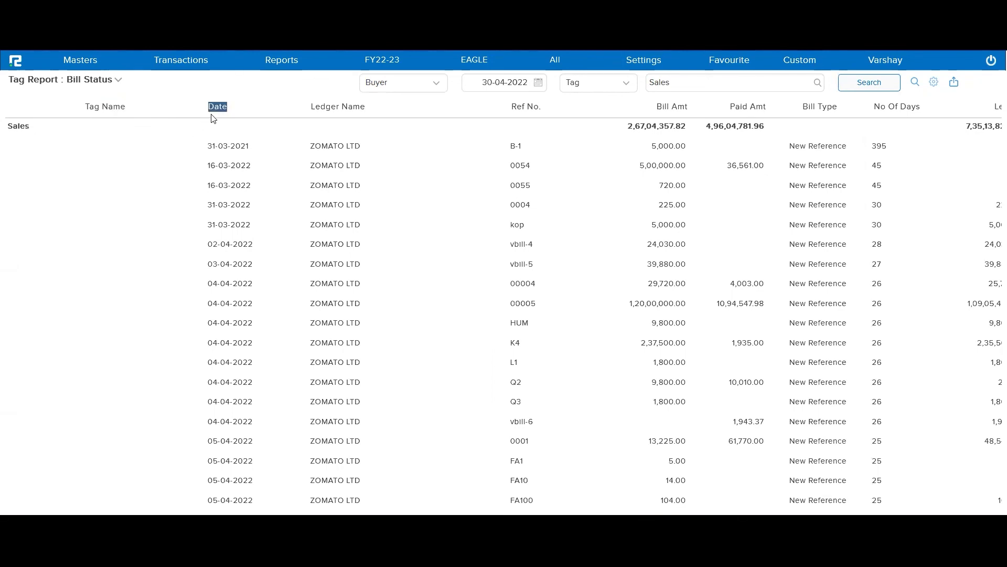
pyautogui.tripleClick(325, 107)
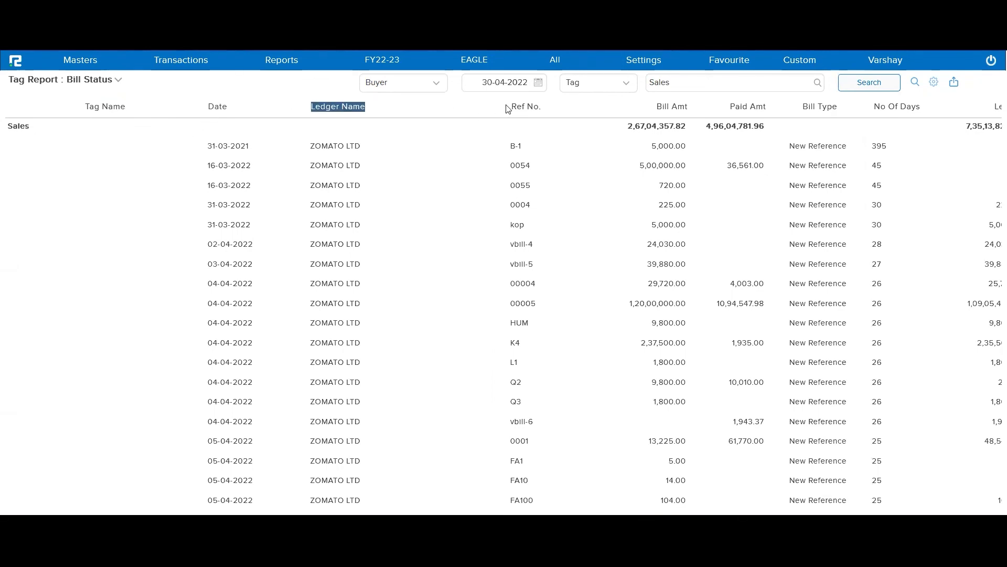
pyautogui.doubleClick(664, 106)
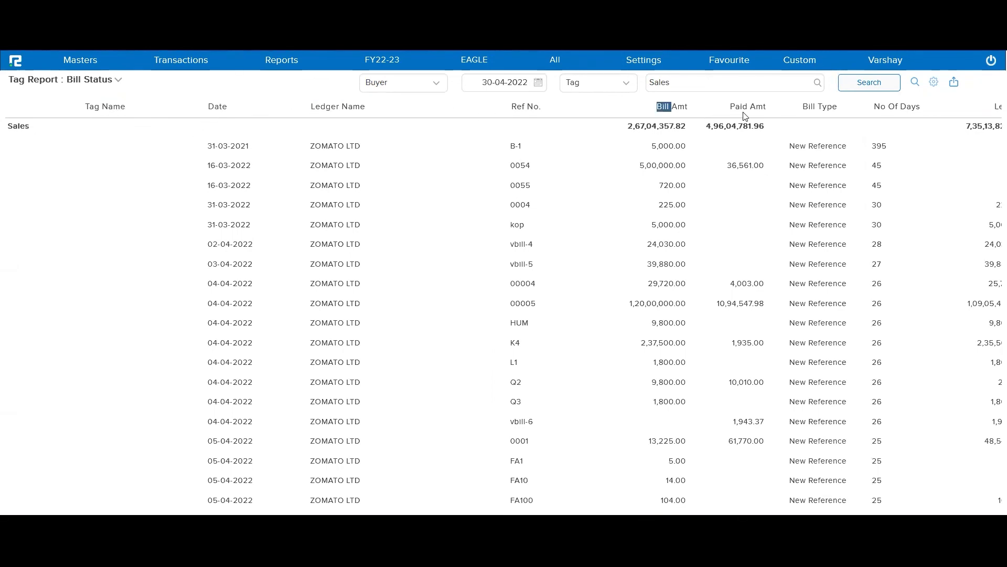
pyautogui.tripleClick(742, 111)
pyautogui.doubleClick(828, 111)
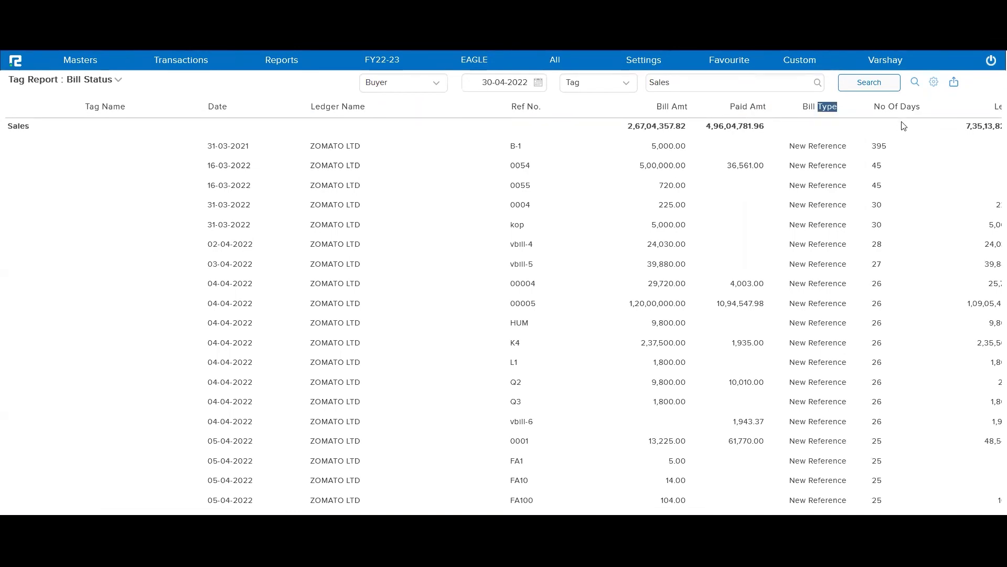
pyautogui.hscroll(5, 947, 234)
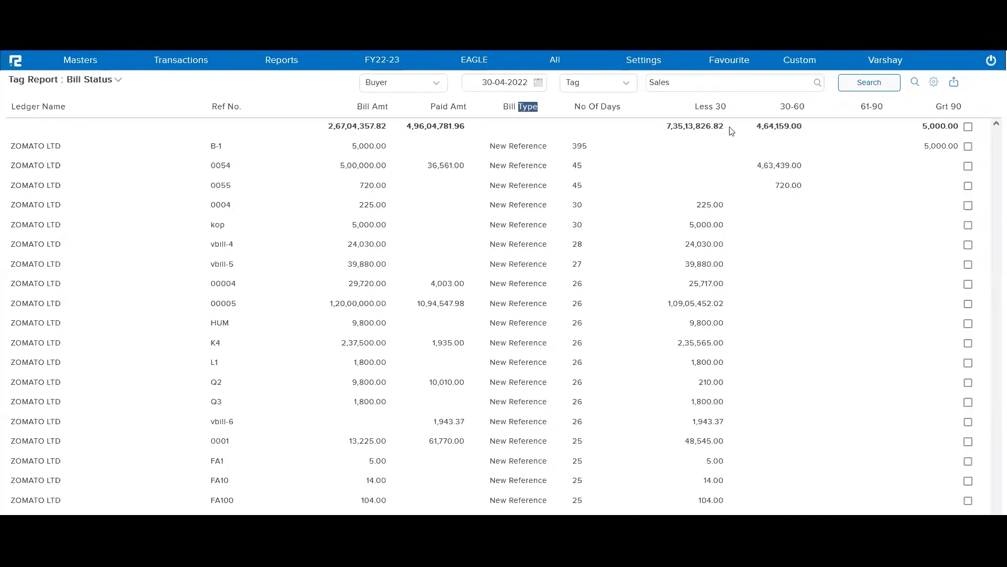
pyautogui.tripleClick(722, 109)
pyautogui.tripleClick(789, 110)
# - View the Tag and Tag Group choices without changing the selection, and leave the report for the home page
pyautogui.click(597, 84)
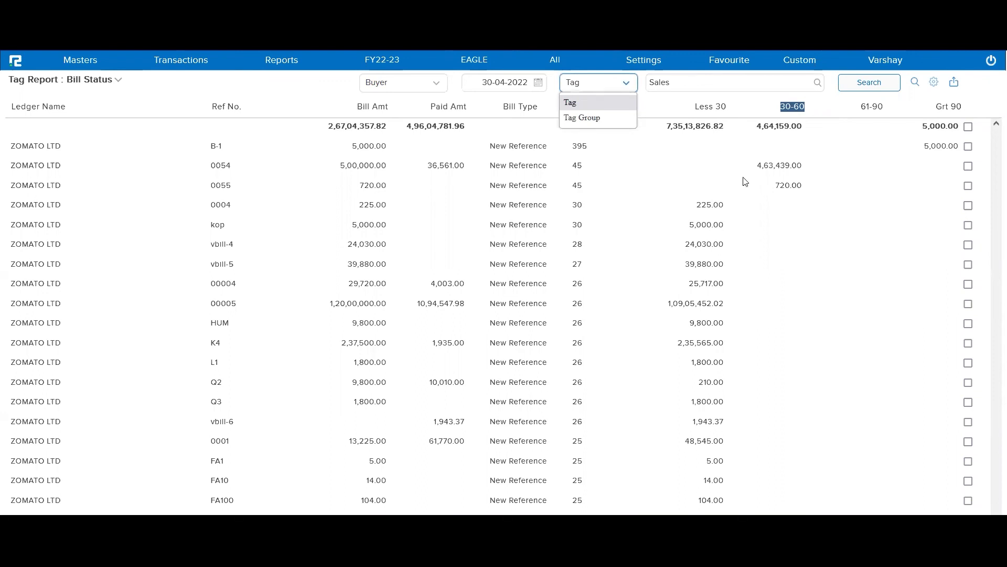
pyautogui.click(754, 251)
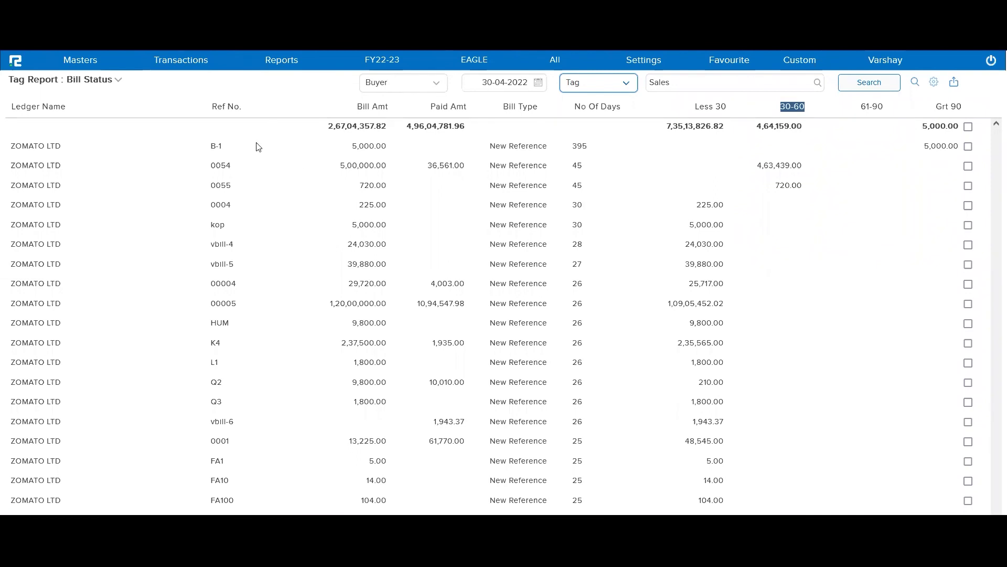
pyautogui.click(16, 66)
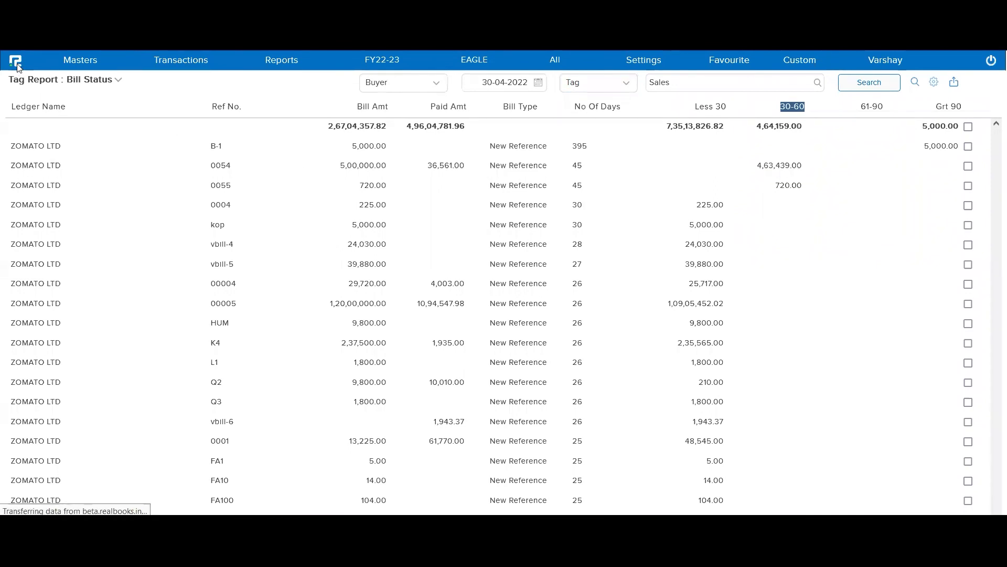